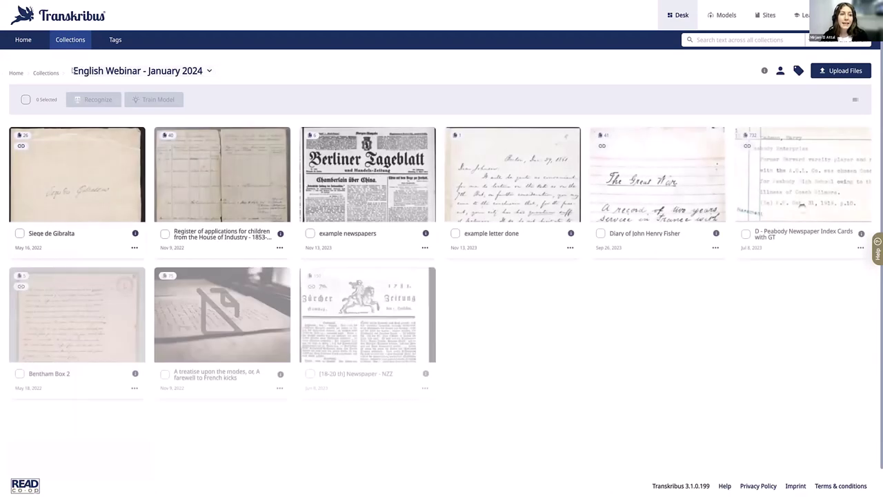
Step: Open the English Webinar - January 2024 collection and add the image example.jpg to a new file upload
left_click(56, 74)
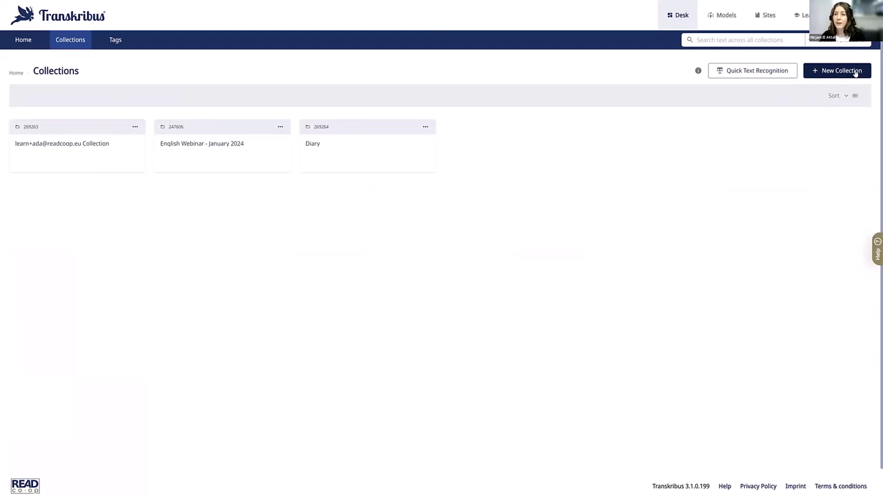
left_click(229, 149)
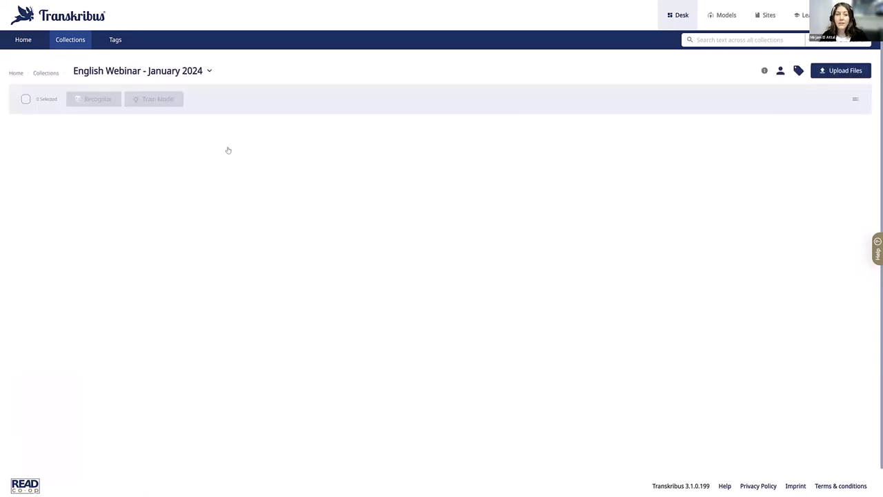
left_click(862, 71)
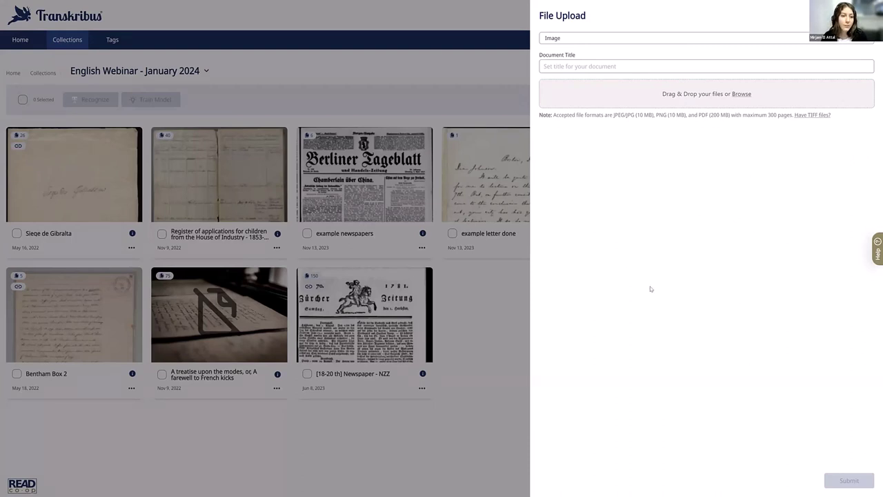
left_click(741, 95)
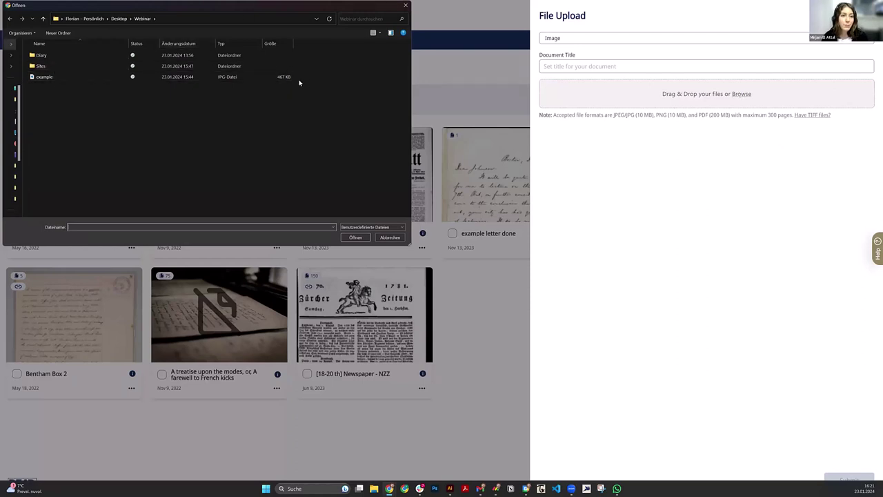
left_click(76, 77)
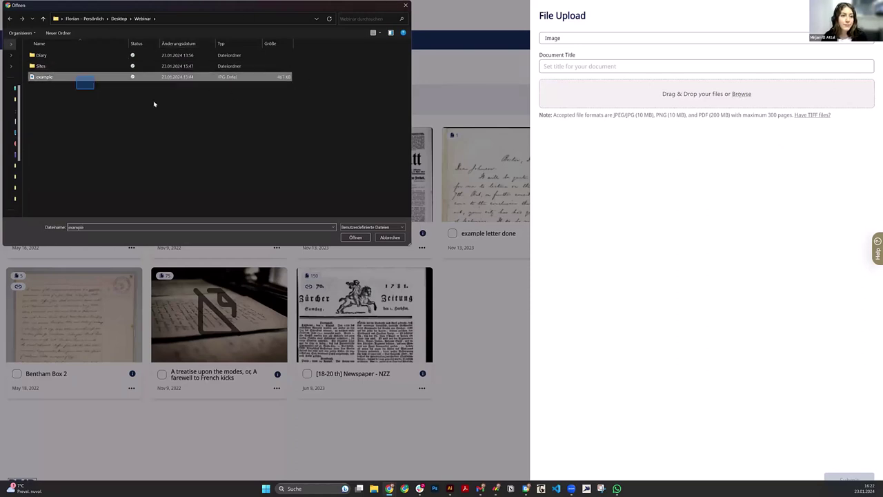
left_click(60, 76)
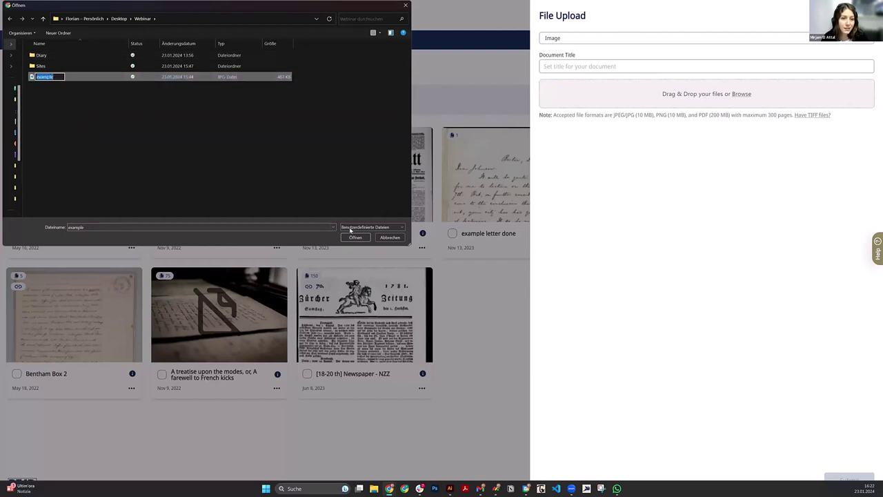
key("Escape")
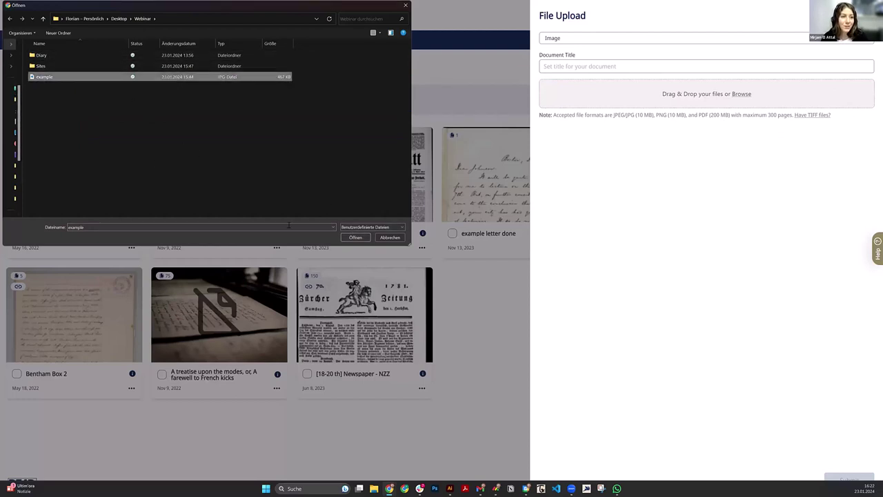
left_click(347, 237)
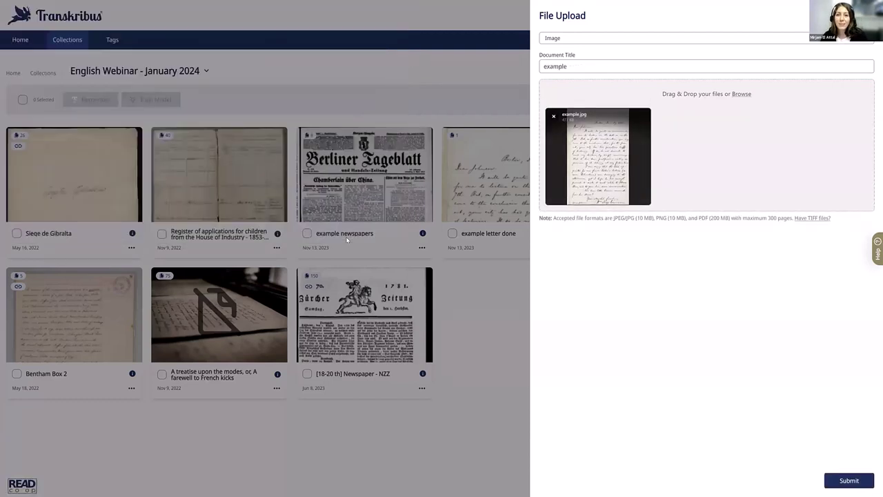
Step: Set the document title to "example letter" and try to submit the upload to this collection
left_click(580, 64)
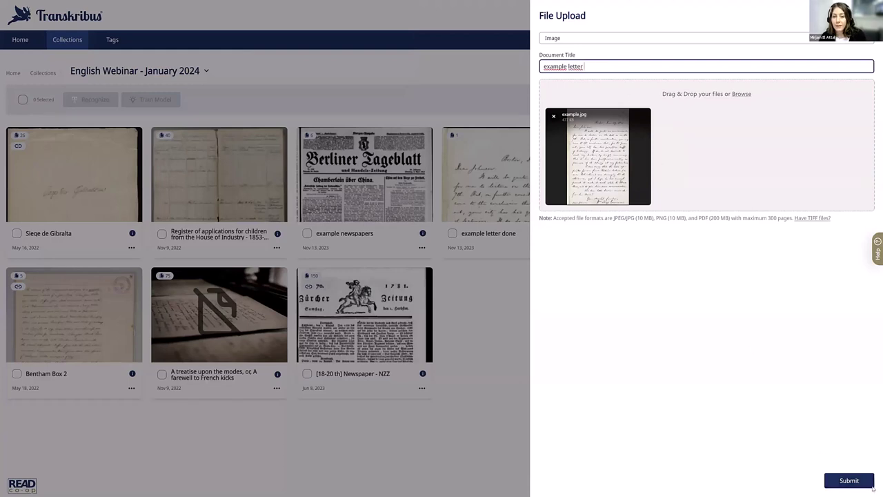
left_click(855, 481)
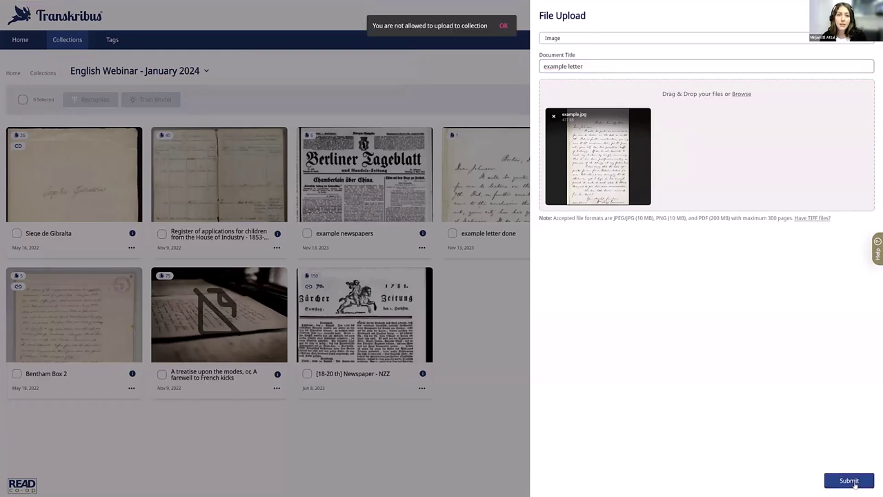
left_click(503, 26)
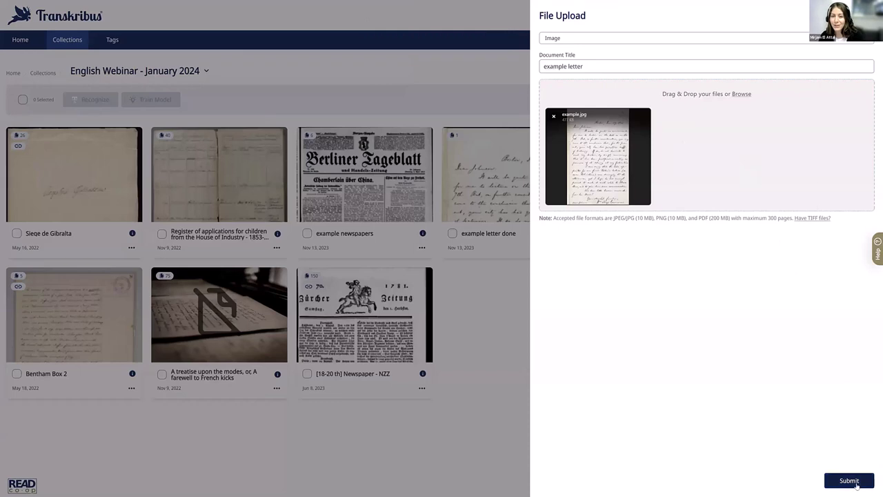
left_click(858, 482)
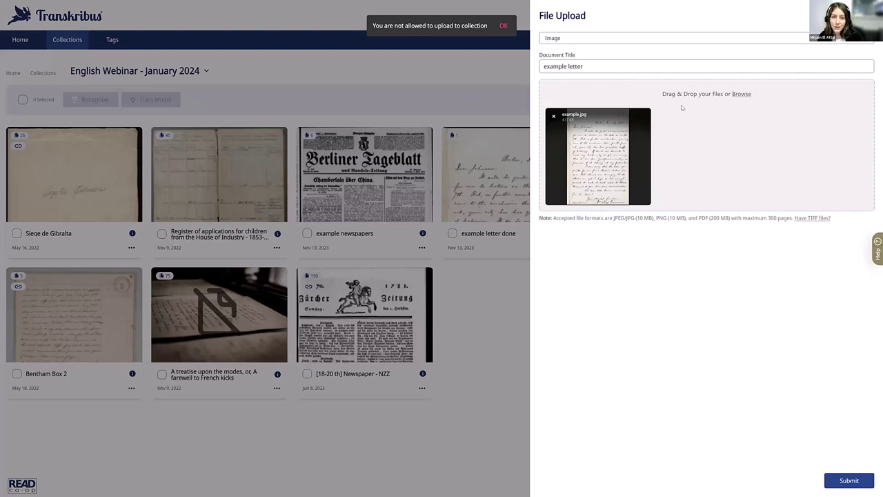
Step: Switch the upload's file type to PDF and return it to Image
left_click(770, 38)
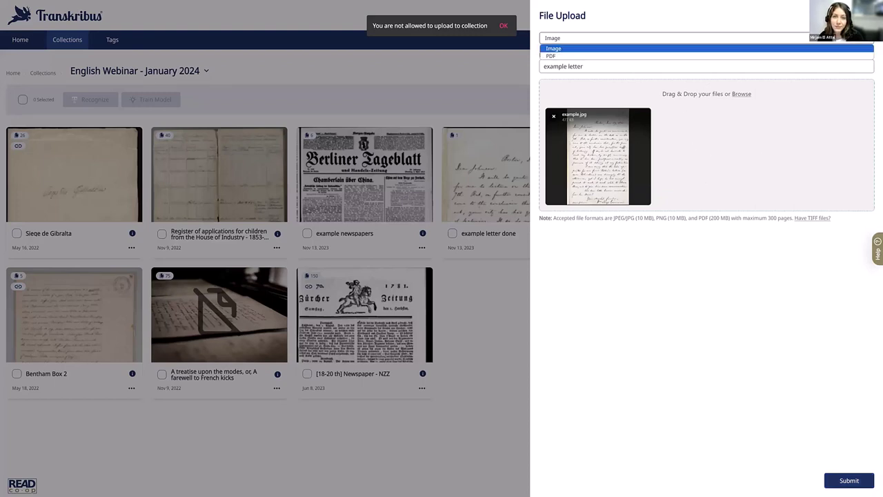
left_click(708, 49)
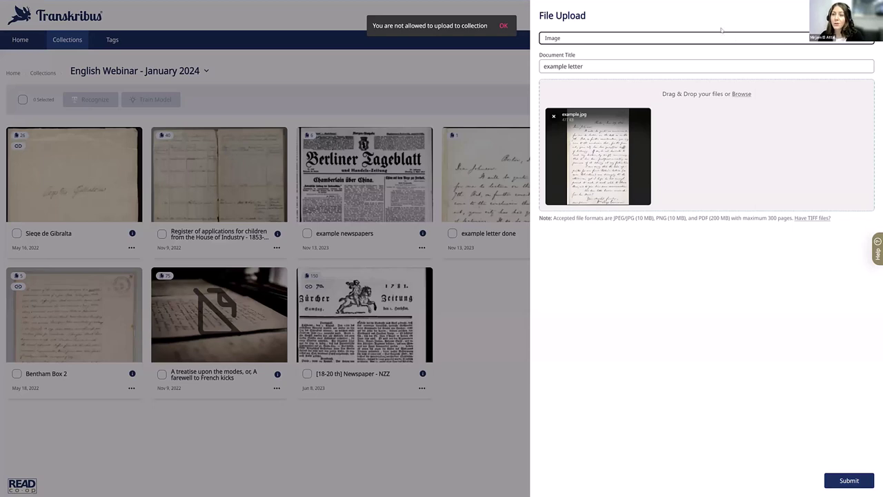
left_click(595, 39)
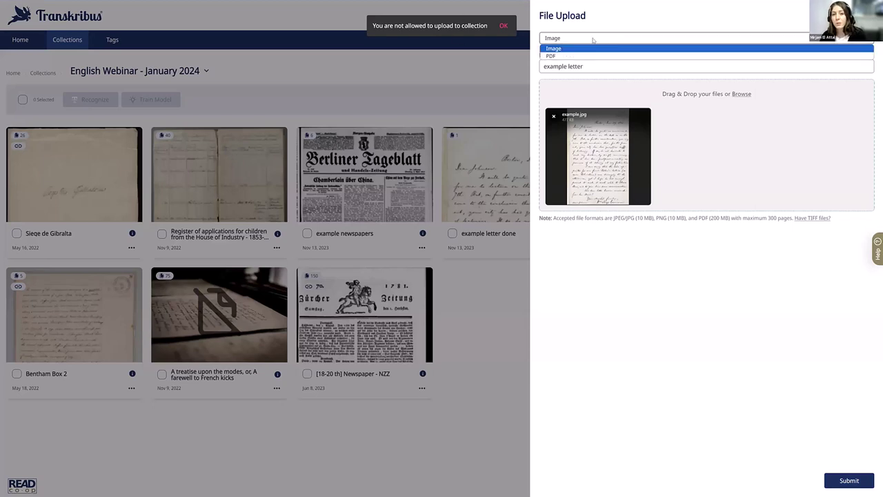
left_click(629, 56)
left_click(680, 40)
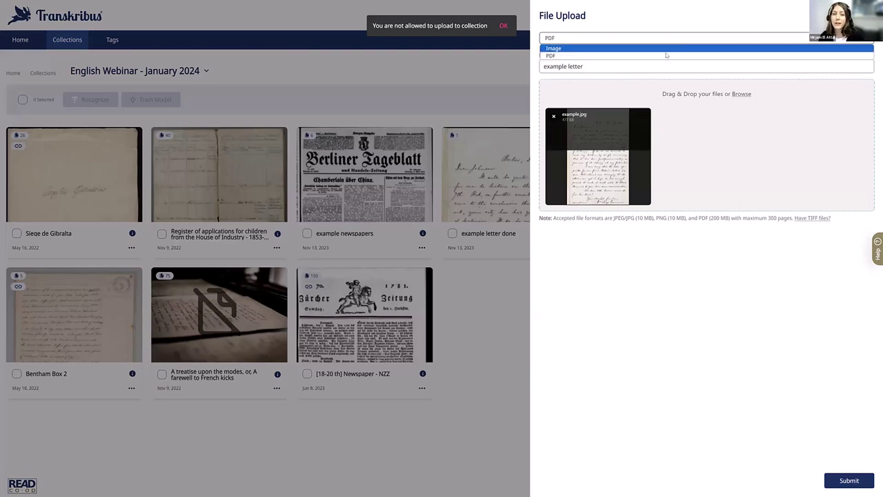
left_click(660, 55)
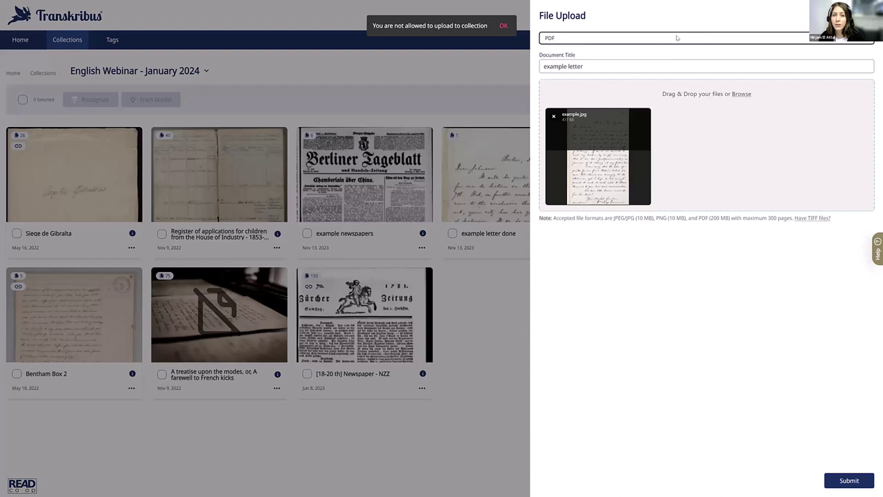
left_click(683, 36)
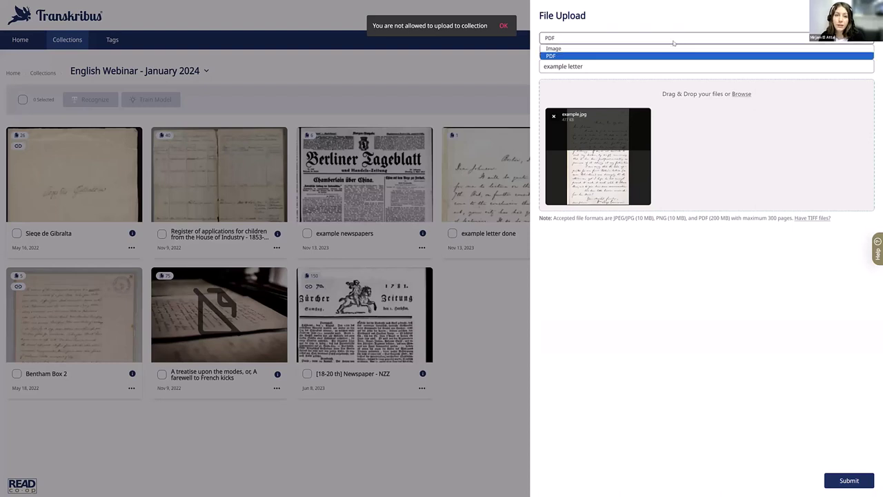
left_click(647, 49)
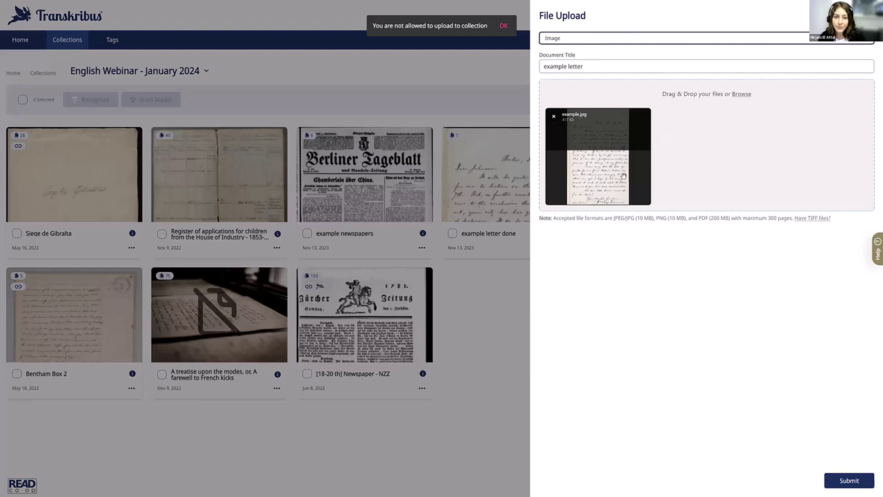
left_click(697, 180)
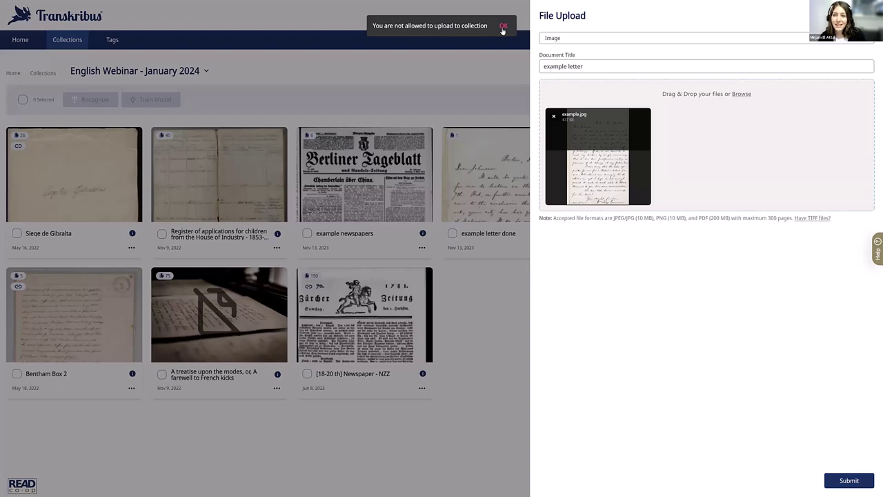
Step: Open the collection named after the account's e-mail address and submit the example letter upload there
left_click(870, 16)
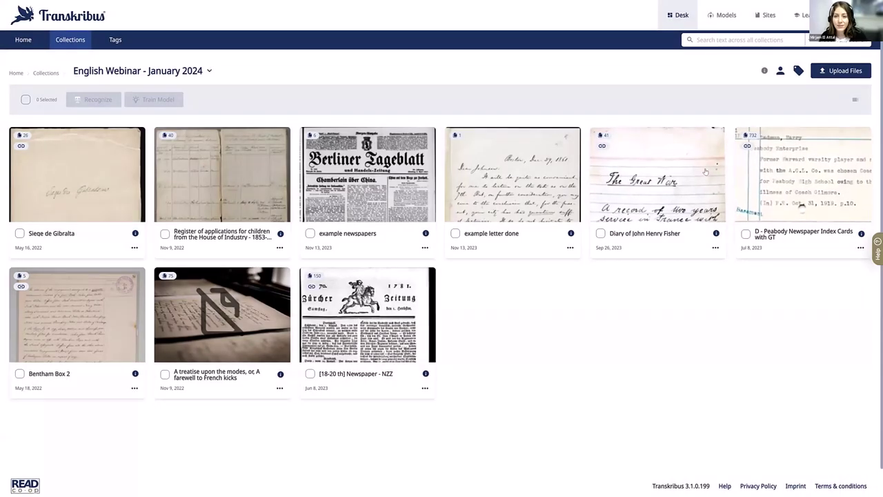
left_click(49, 74)
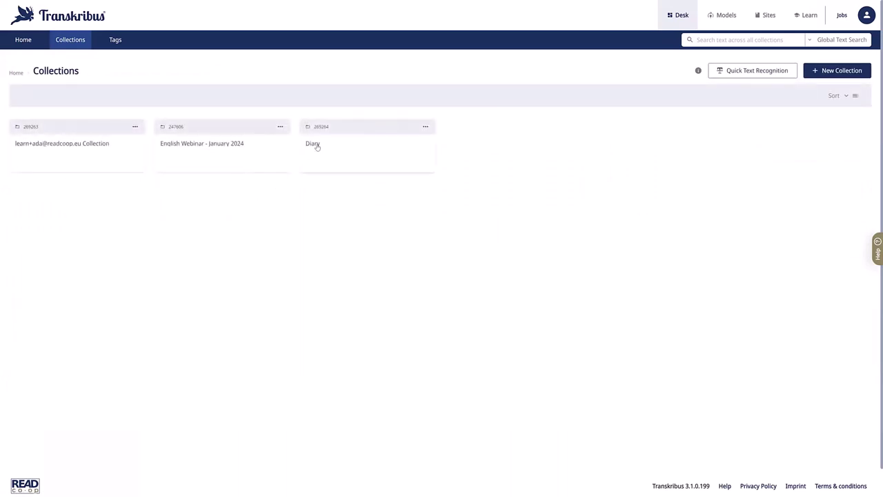
left_click(99, 148)
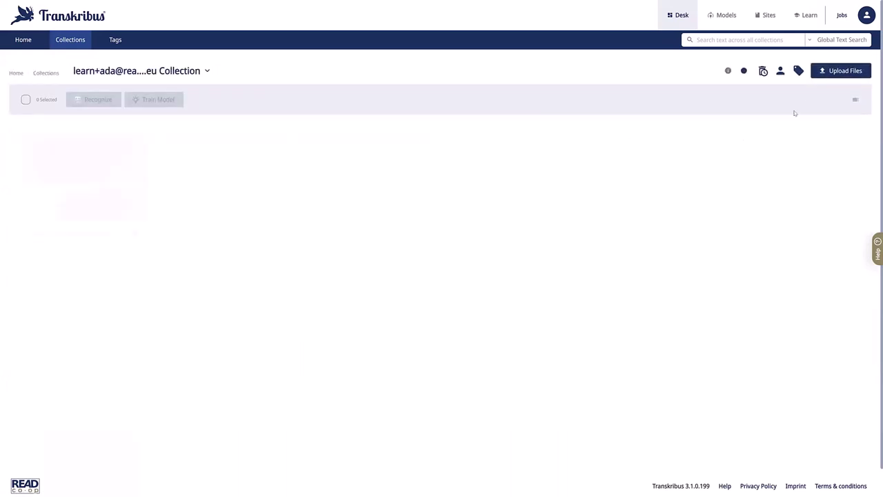
left_click(836, 71)
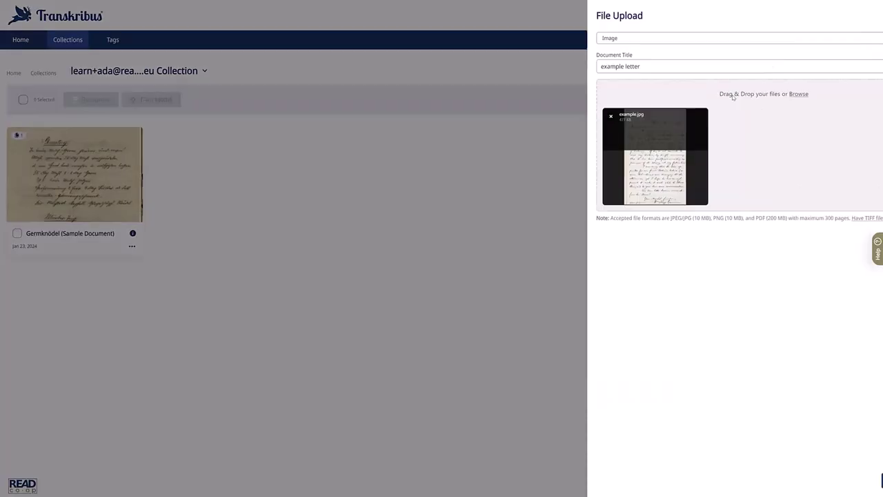
left_click(848, 480)
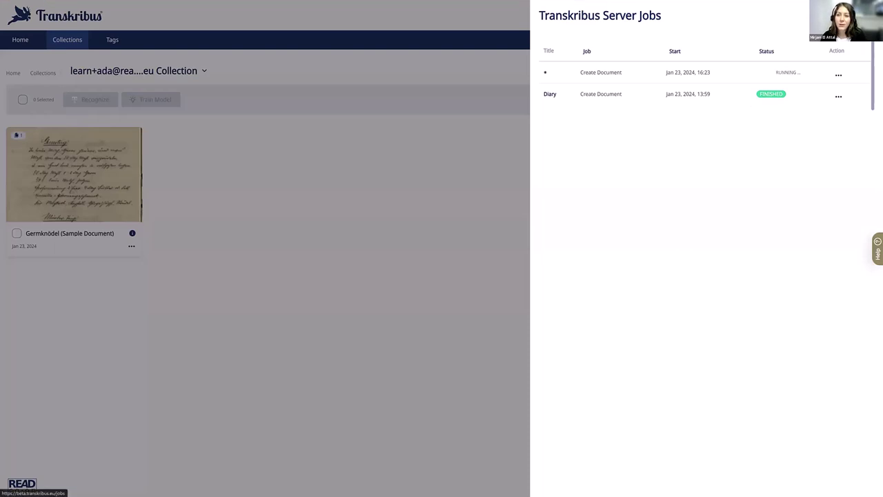
Step: Go to the full list of server jobs and open the example letter document from its Create Document job
left_click(601, 15)
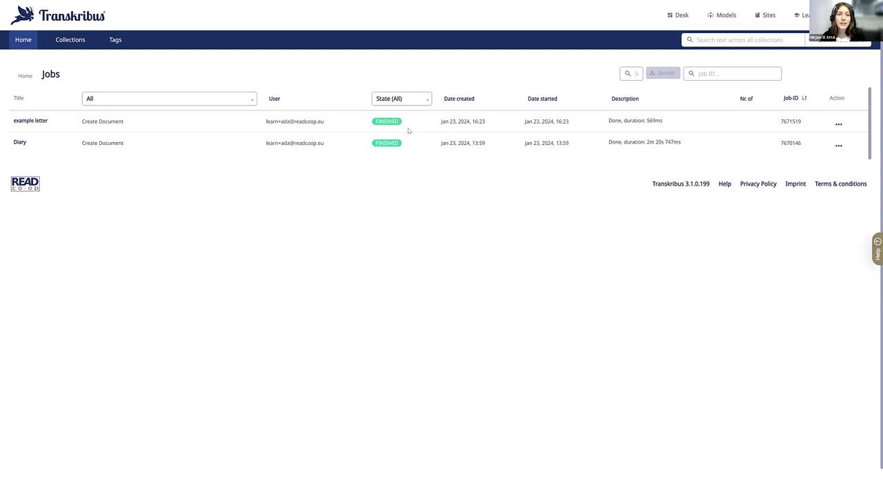
left_click(839, 126)
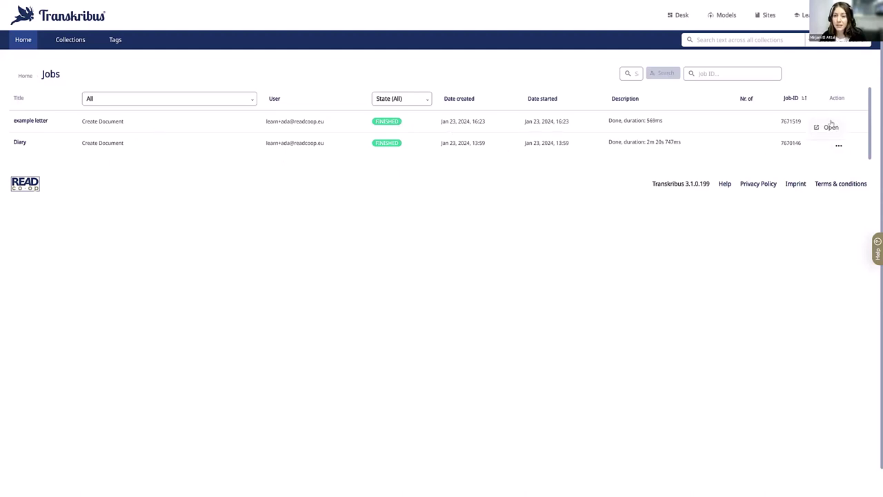
left_click(831, 128)
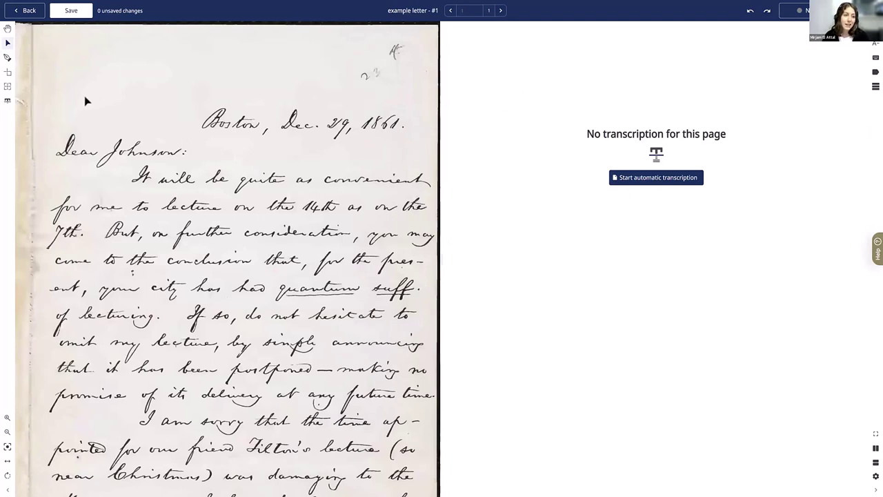
Step: Set up automatic transcription of the letter page and try to start recognition with The Text Titan I model
left_click(676, 178)
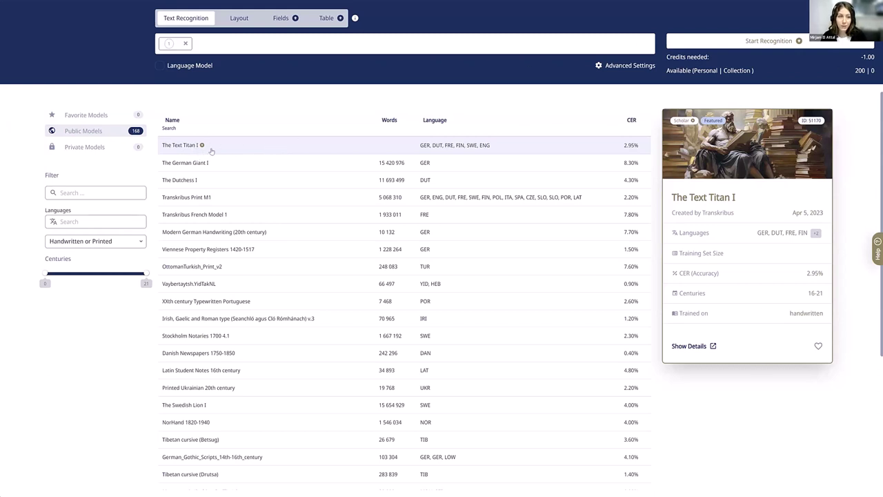
left_click(229, 165)
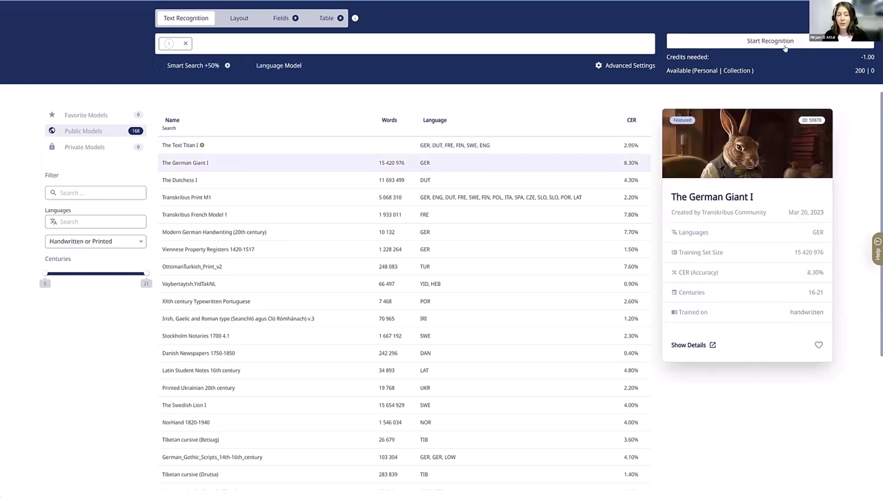
left_click(290, 151)
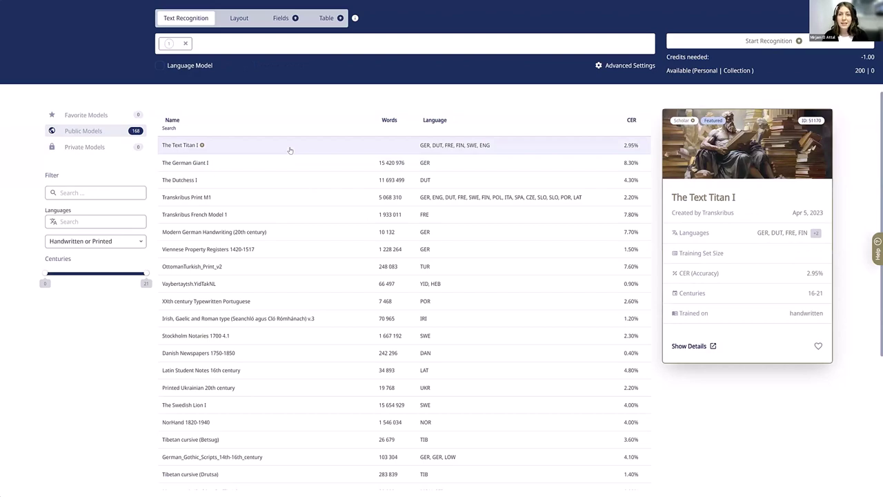
left_click(765, 44)
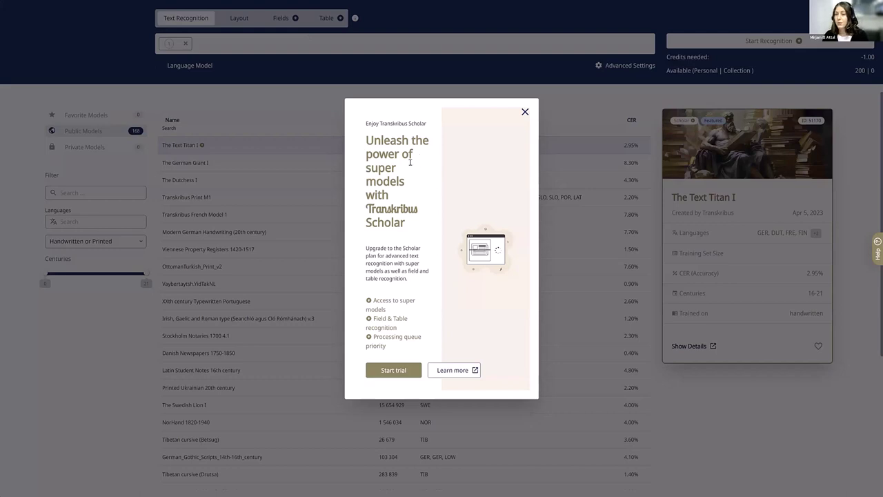
left_click(525, 112)
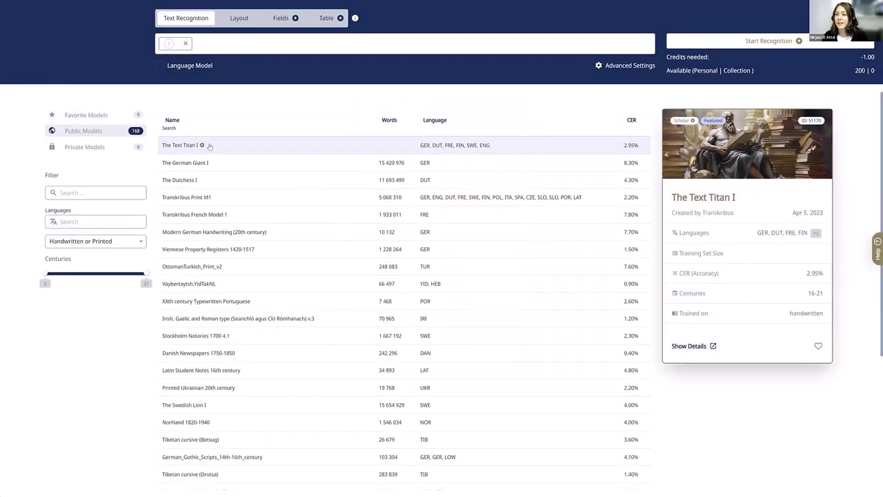
Step: Filter the public text recognition models by the term "english"
left_click(93, 193)
type("engl")
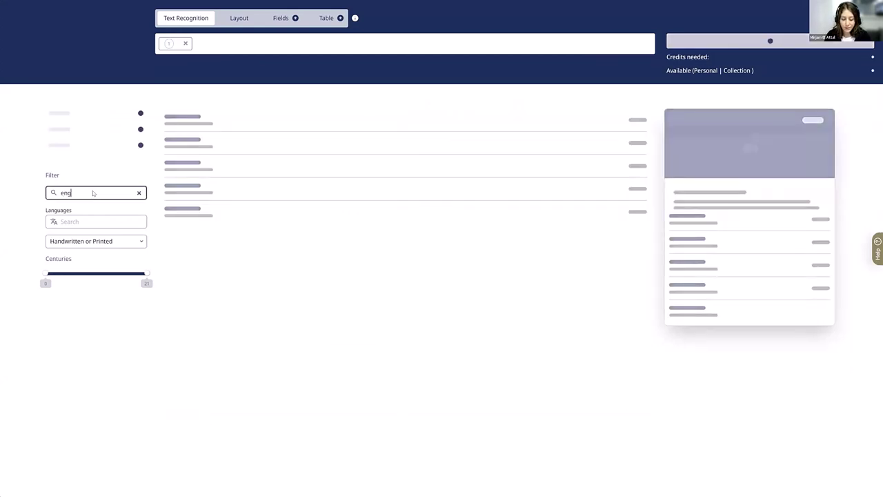
type("ish")
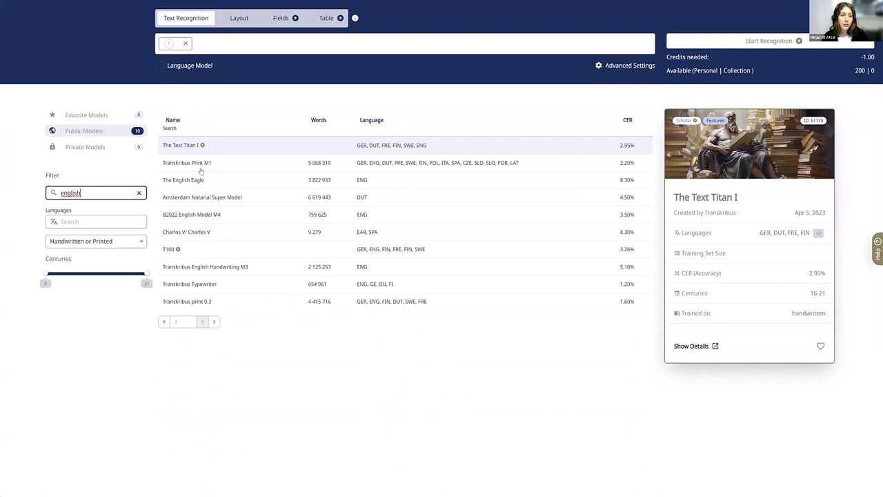
Step: Start recognition of the letter page with The English Eagle model and check the job in the full list of server jobs
left_click(261, 183)
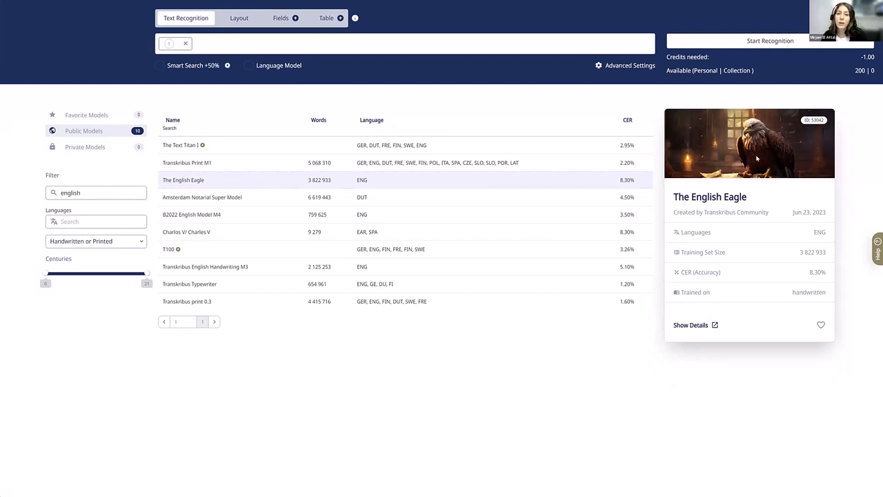
left_click(793, 42)
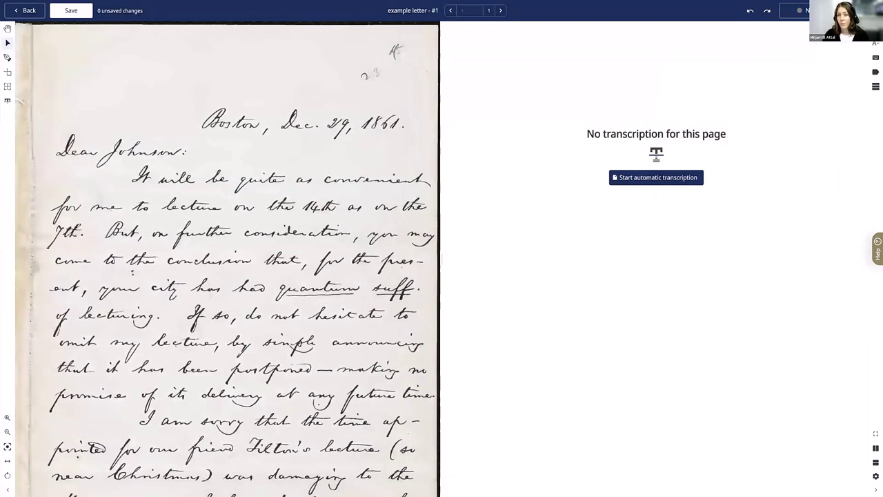
left_click(28, 10)
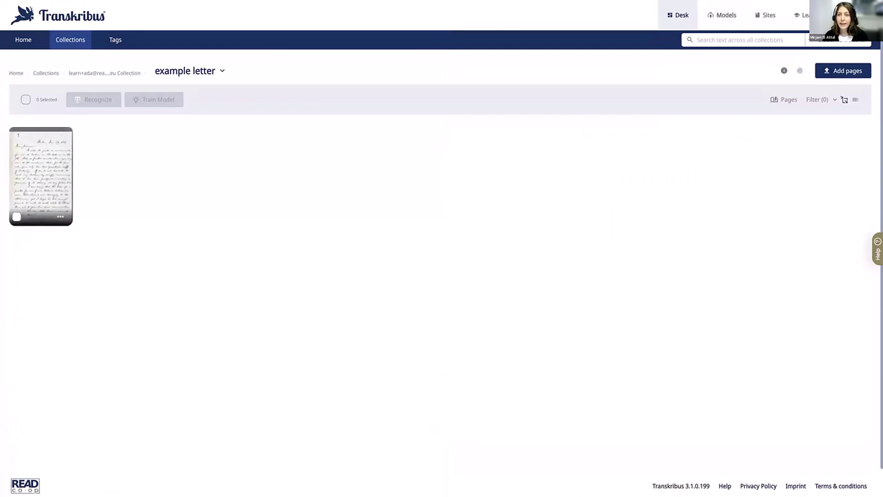
left_click(800, 71)
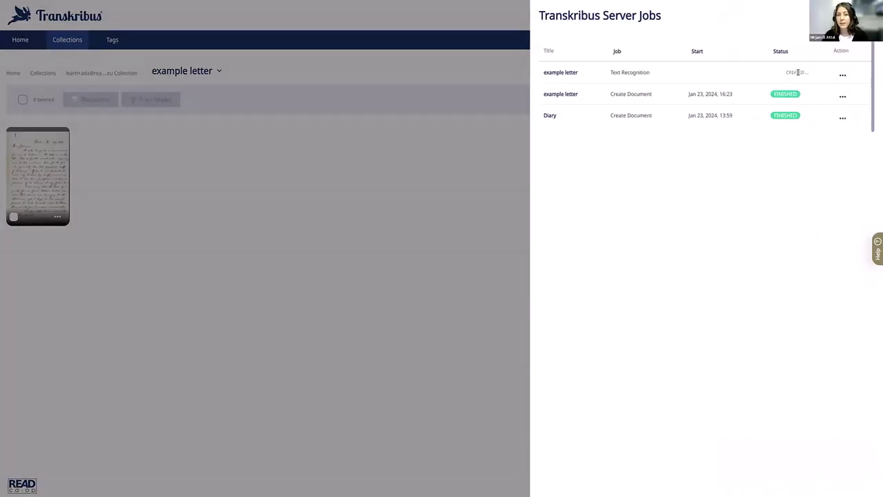
left_click(600, 16)
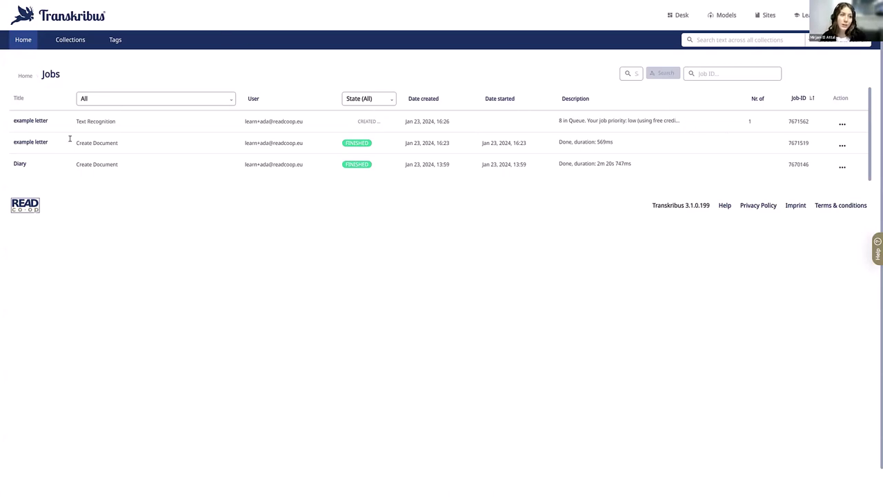
Step: Open the page of the "example letter done" document in the English Webinar - January 2024 collection
left_click(77, 44)
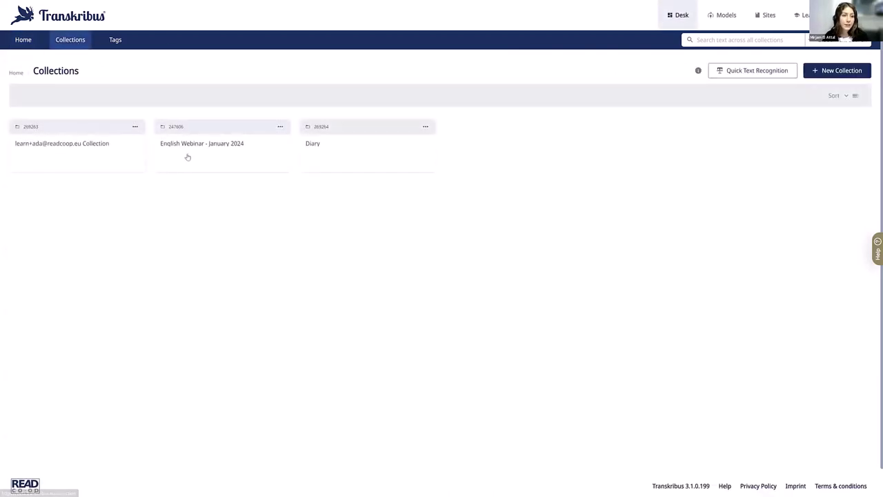
left_click(188, 158)
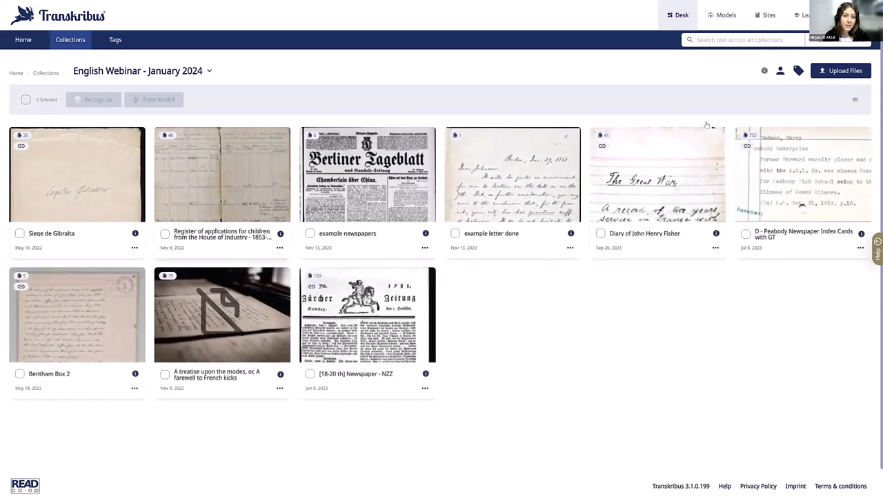
left_click(469, 161)
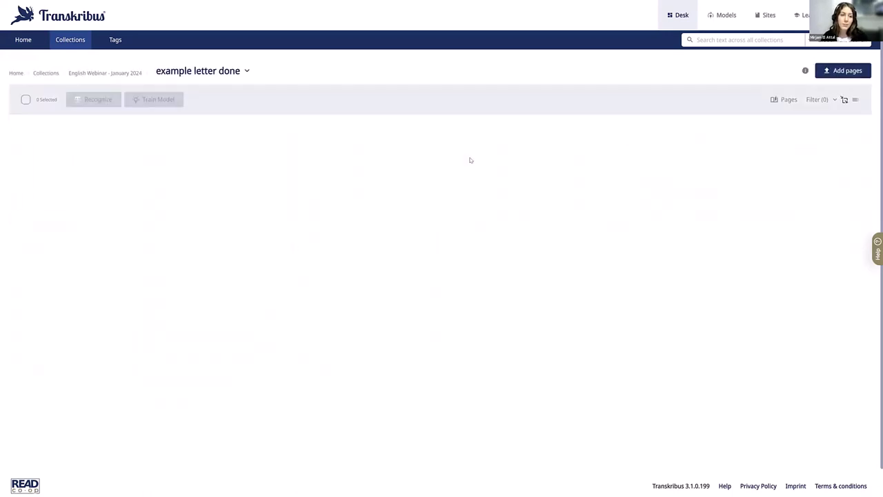
left_click(66, 187)
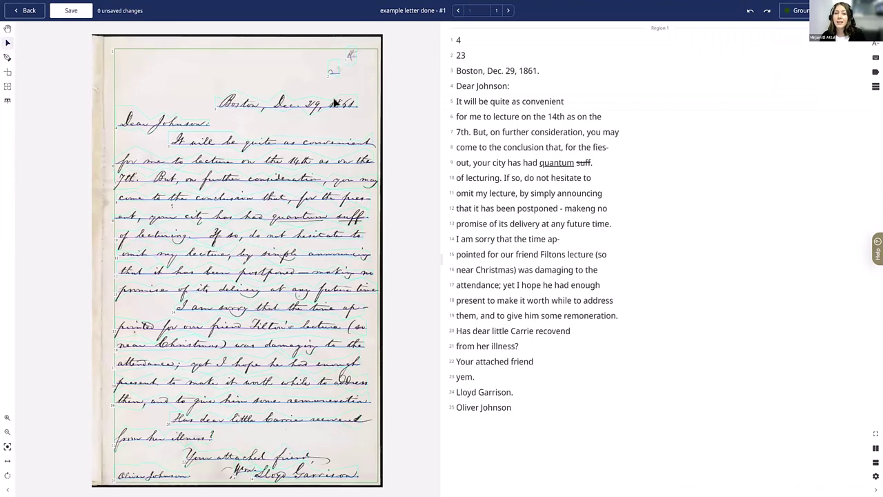
Step: Compare the transcribed date line with its handwriting in the letter image, then leave the page editor
scroll(386, 134, "up", 4)
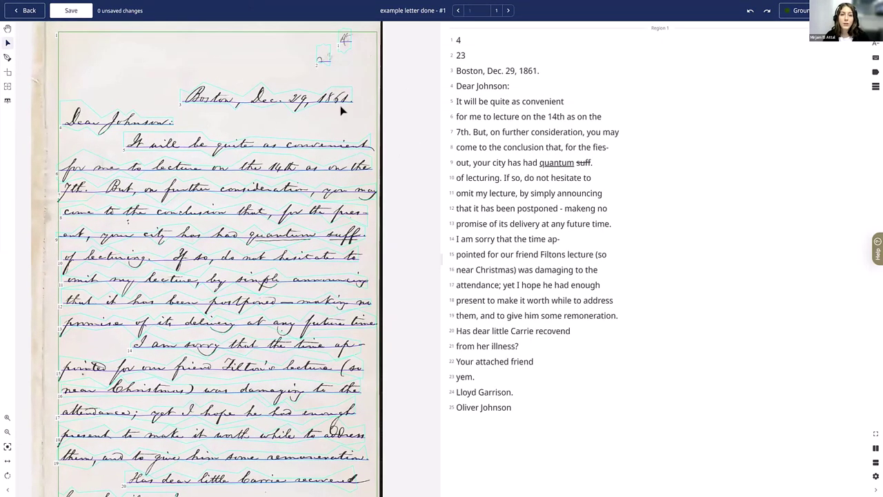
left_click(514, 70)
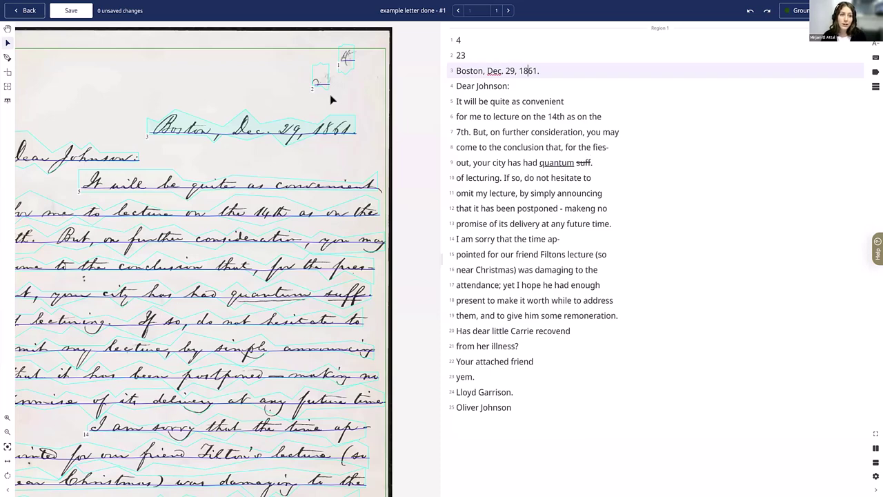
left_click(36, 12)
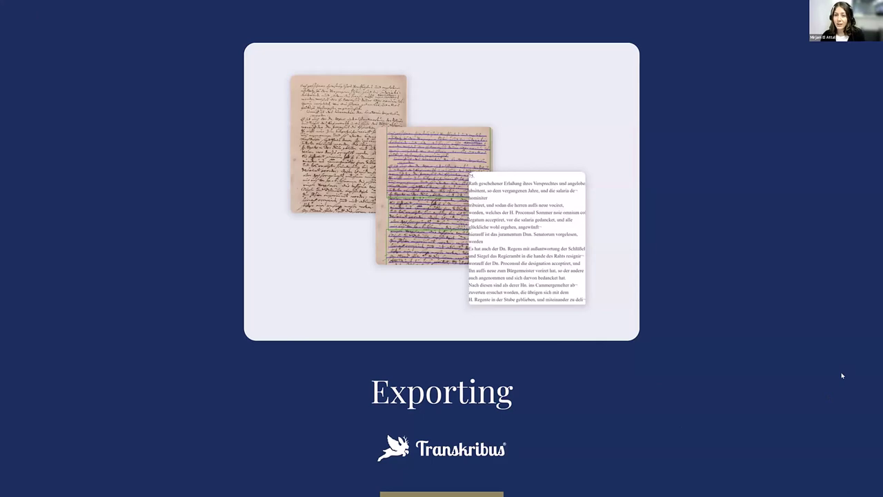
key("Right")
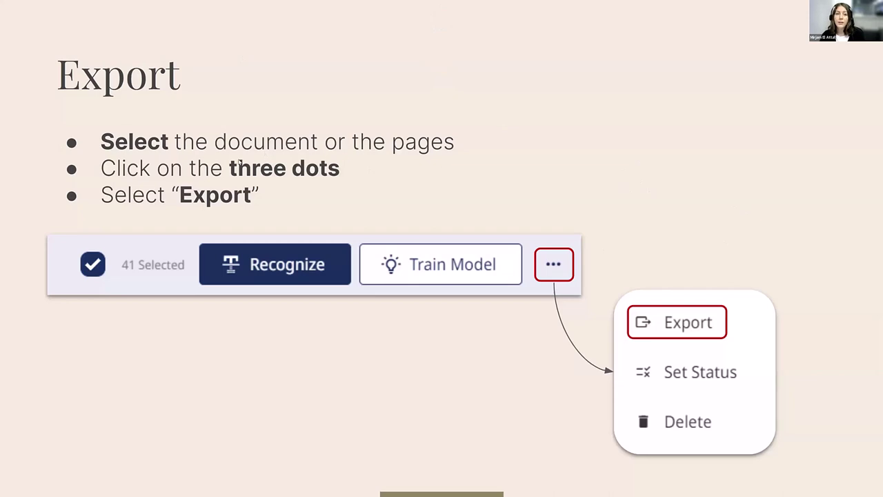
right_click(388, 130)
left_click(414, 137)
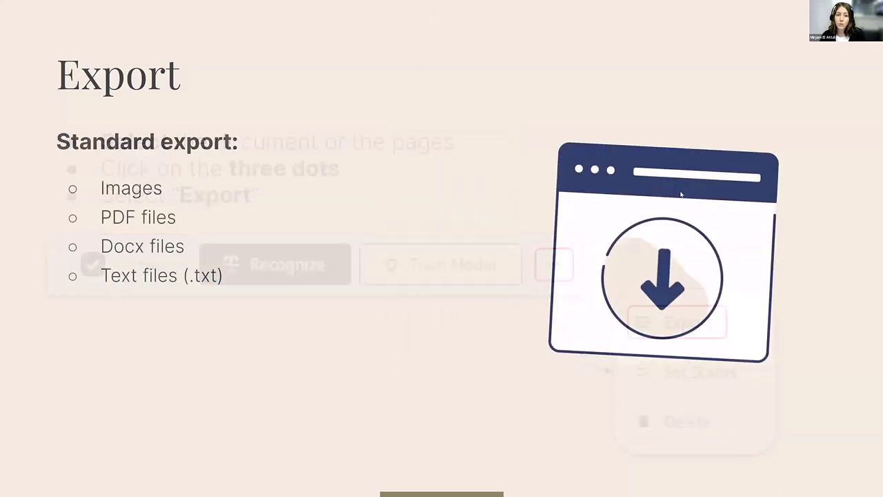
key("Right")
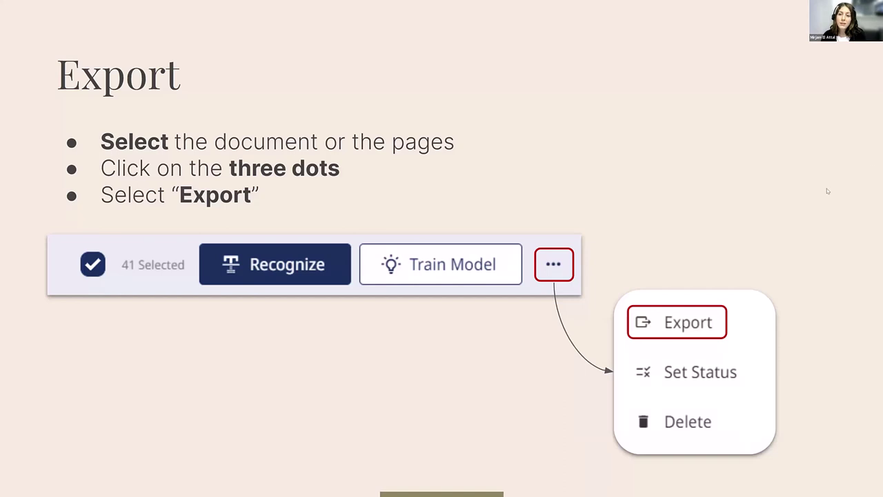
key("Right")
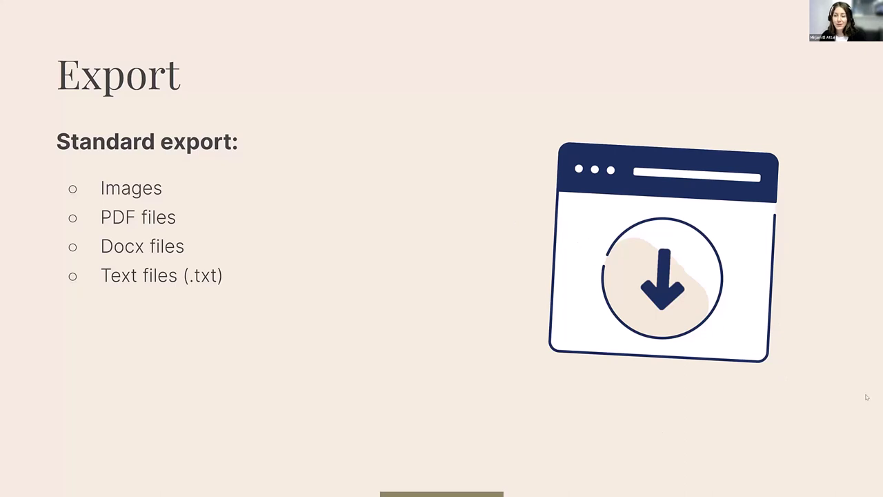
Step: Switch back to Transkribus, select the page of the example letter done document and open its export settings
key("alt+Tab")
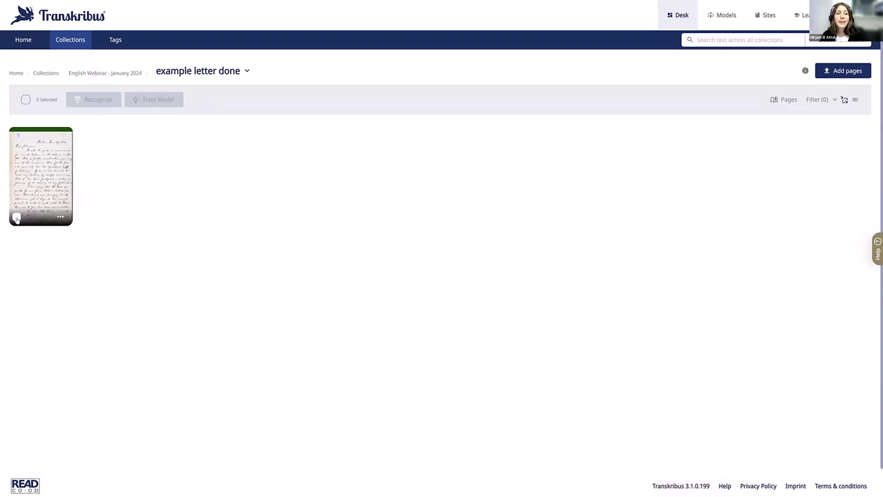
left_click(17, 217)
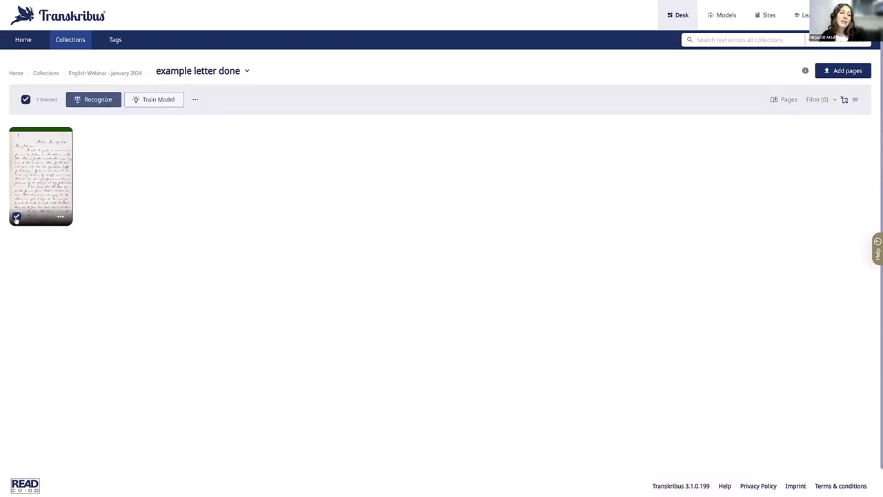
left_click(196, 100)
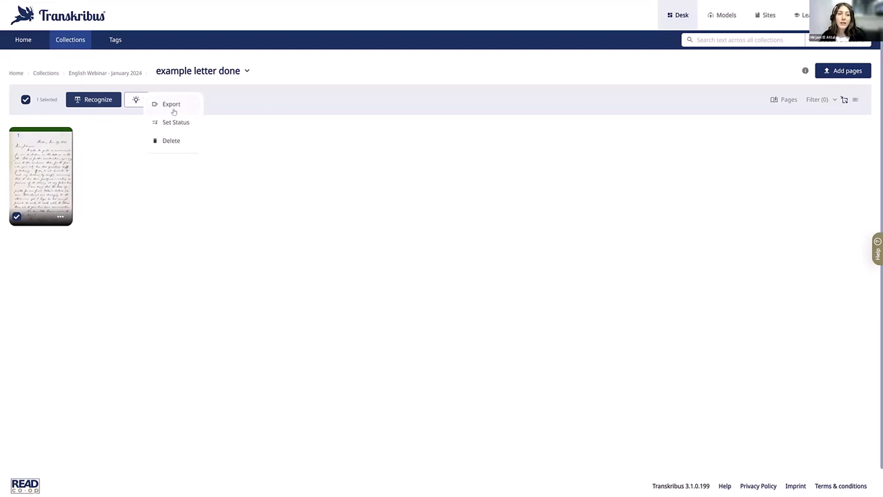
left_click(175, 108)
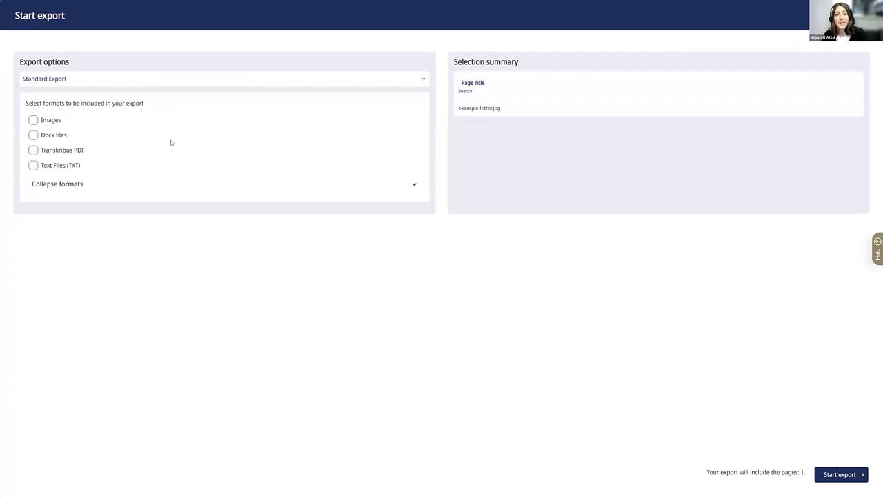
Step: Review the export types, keep Standard Export and start exporting the page as a Transkribus PDF
left_click(62, 76)
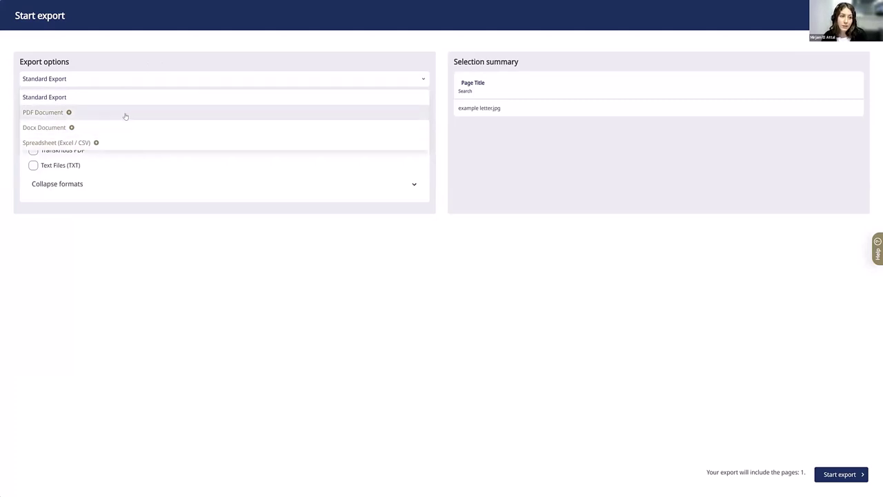
left_click(188, 48)
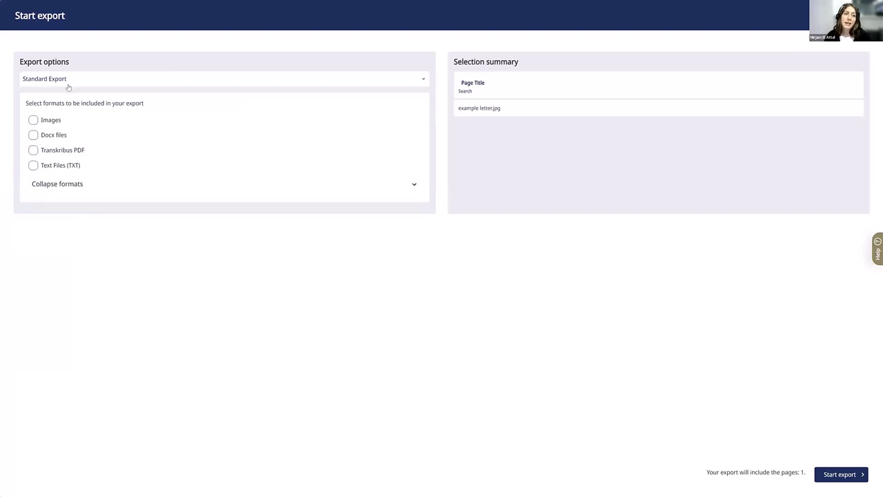
left_click(60, 150)
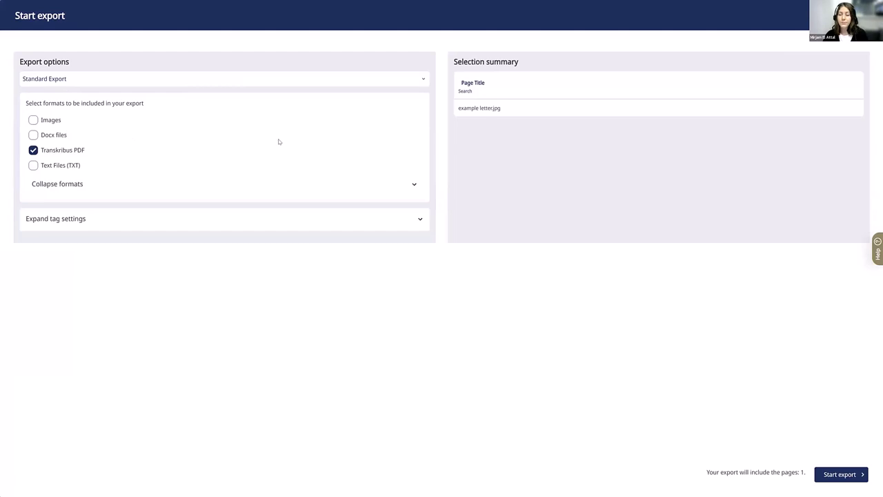
left_click(856, 474)
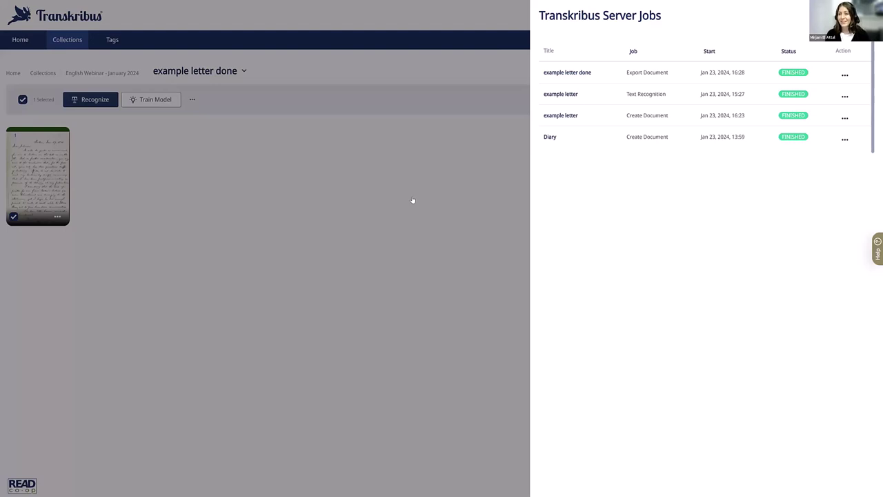
key("alt+Tab")
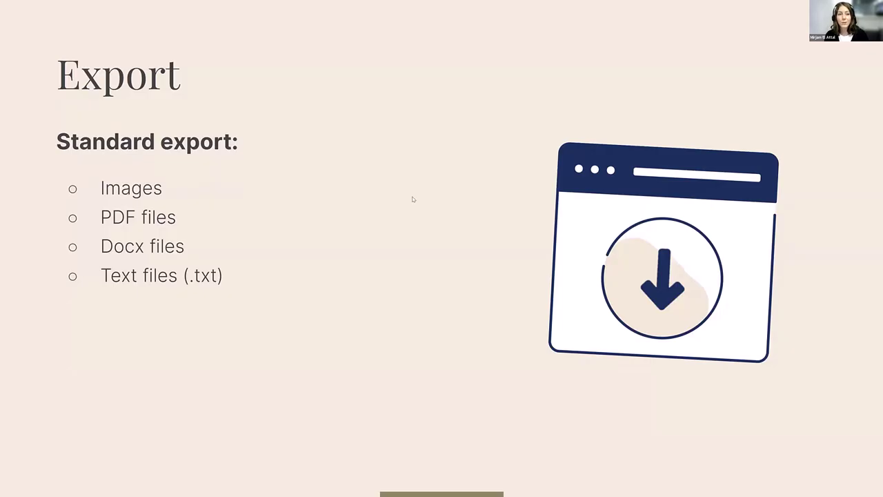
key("Right")
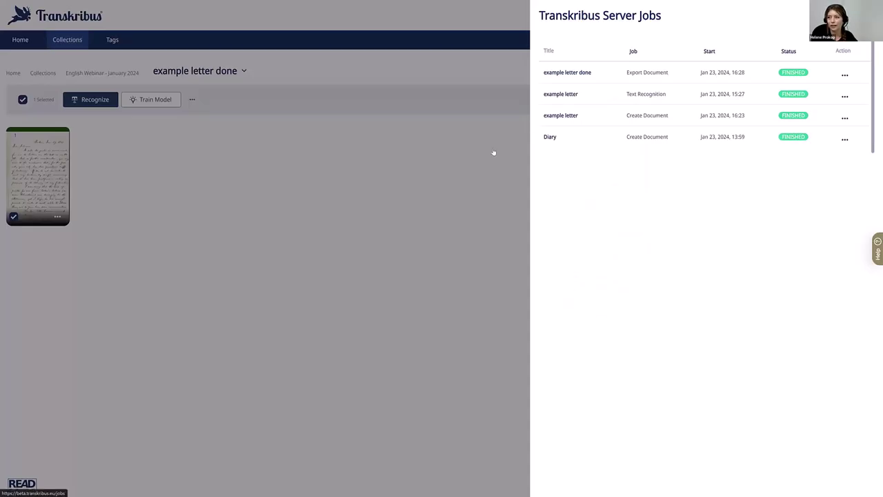
Step: Close the server jobs overview and reopen the page of the example letter done document by way of Home
left_click(359, 127)
left_click(22, 39)
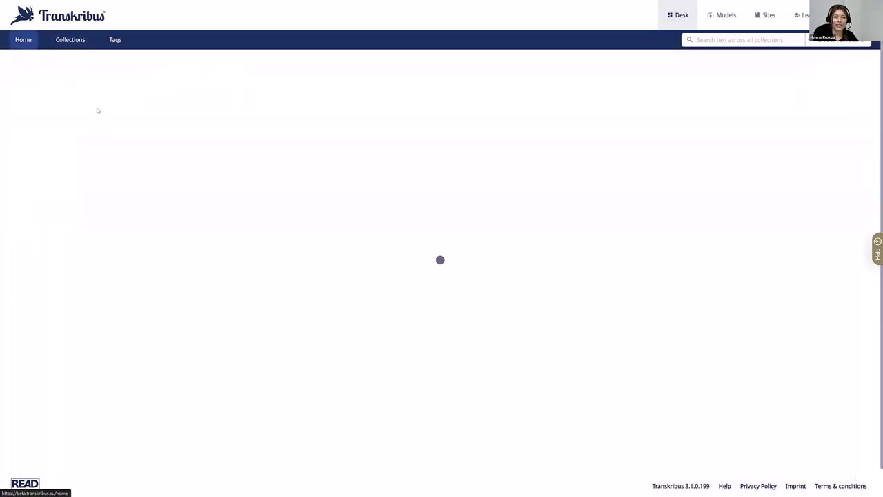
left_click(104, 180)
left_click(42, 176)
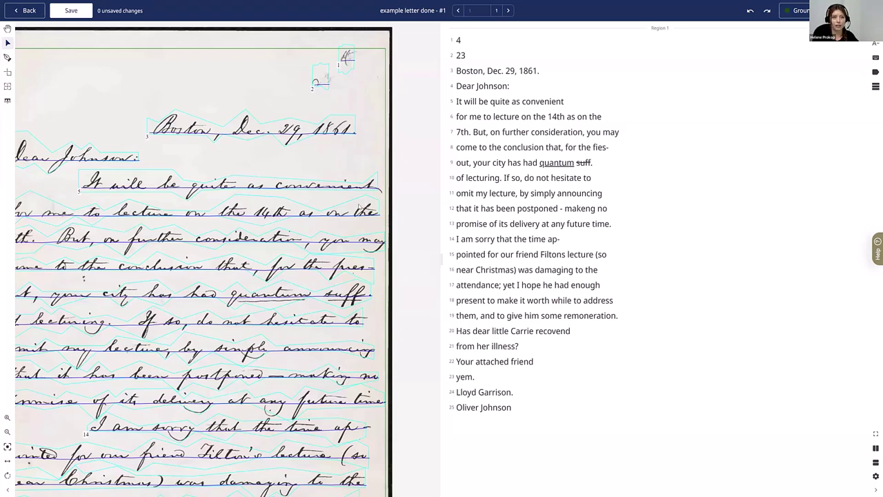
Step: Fit the whole letter page in view and highlight its text region and line 5 to match them with the transcription
left_click(7, 30)
left_click_drag(115, 84, 170, 90)
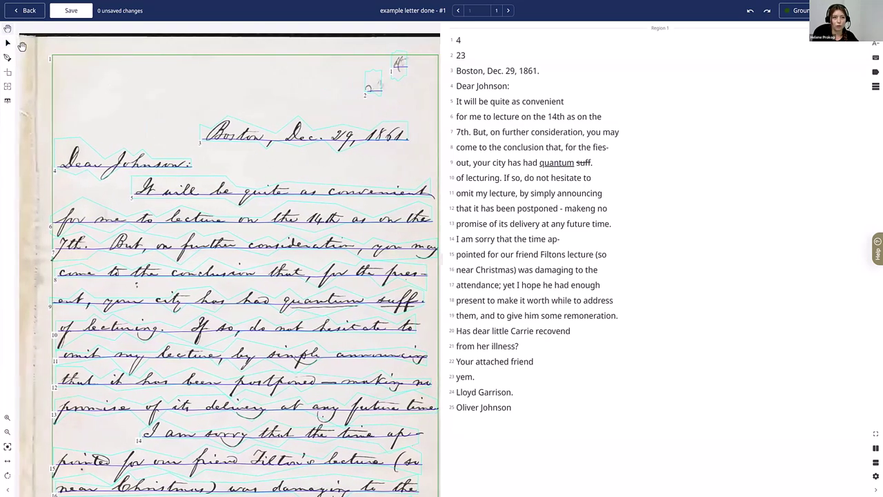
left_click(7, 43)
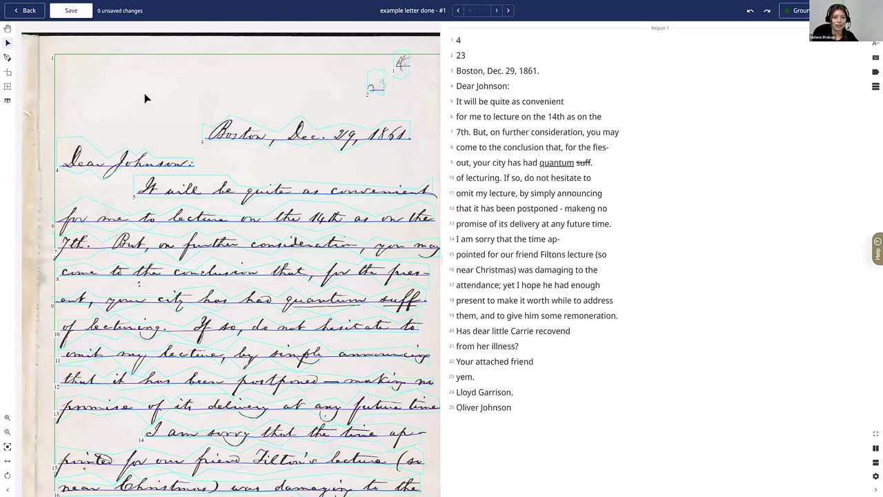
left_click(8, 447)
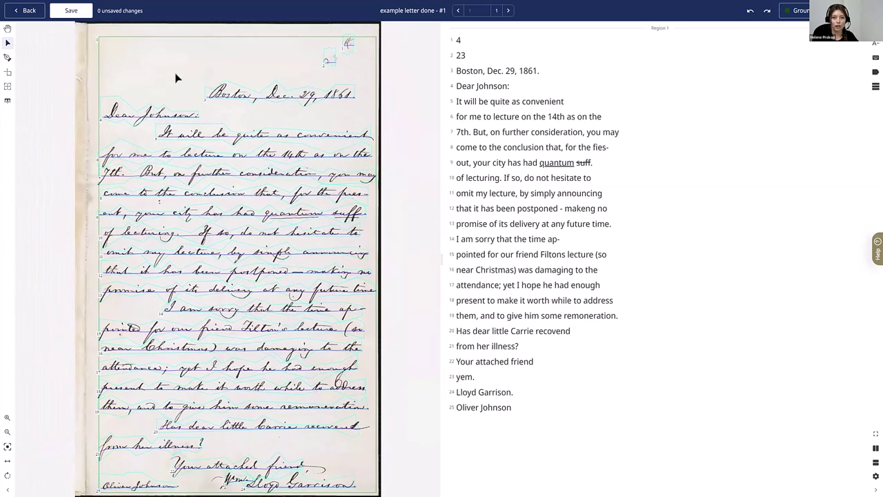
left_click(176, 78)
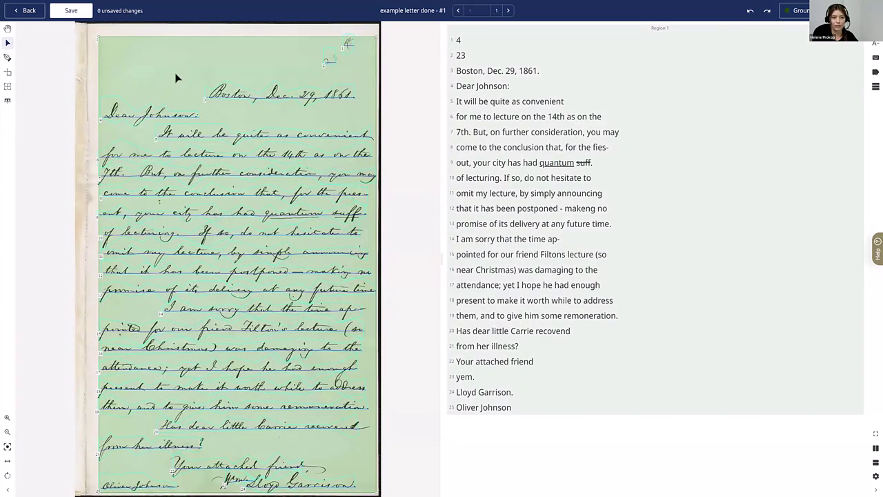
left_click(201, 138)
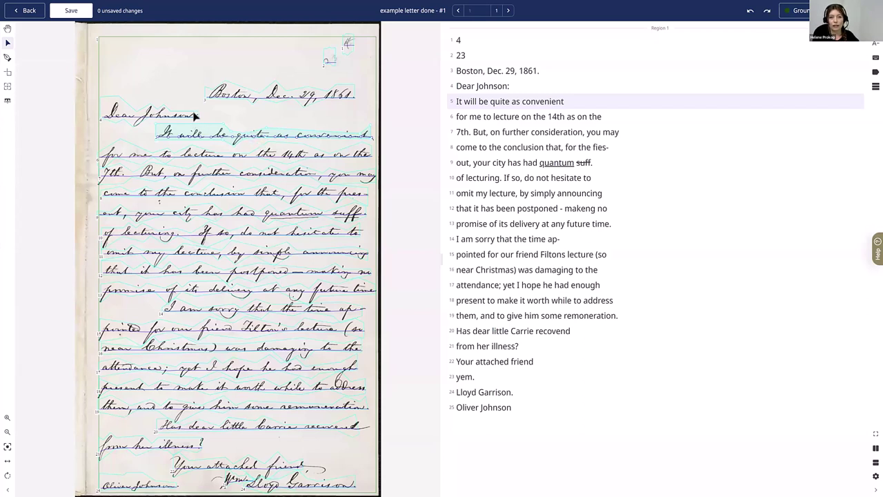
Step: Select the letter's text region and move its upper edge slightly higher on the page image
left_click(194, 60)
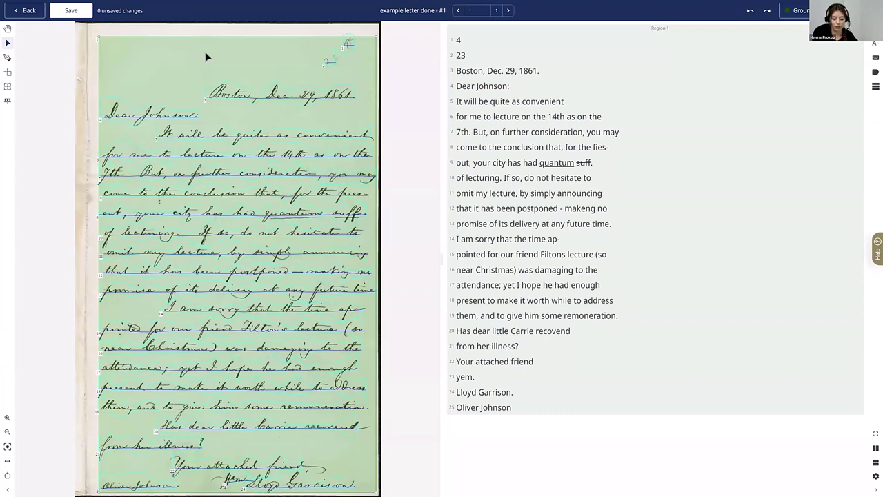
left_click(211, 51)
mouse_move(237, 36)
left_mouse_down()
mouse_move(237, 86)
mouse_move(243, 30)
left_mouse_up()
left_click_drag(242, 22, 244, 36)
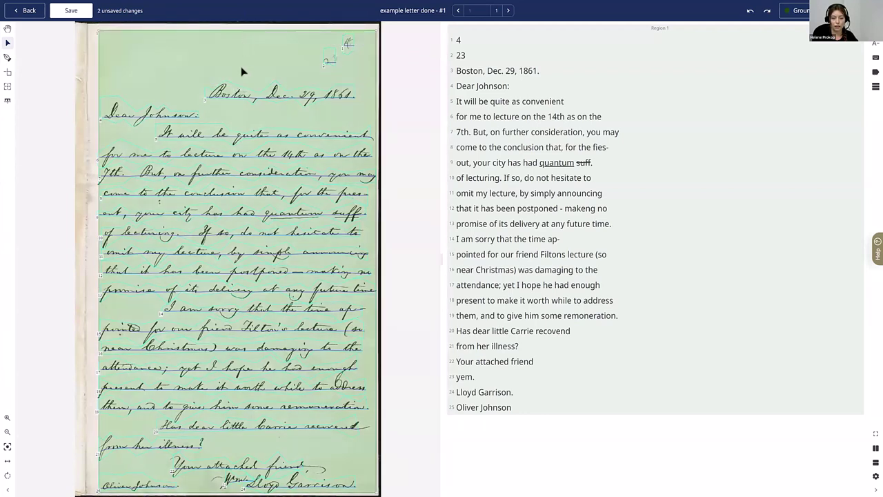
Step: Split the letter's text region horizontally between lines 9 and 10, and undo the split
left_click(264, 221)
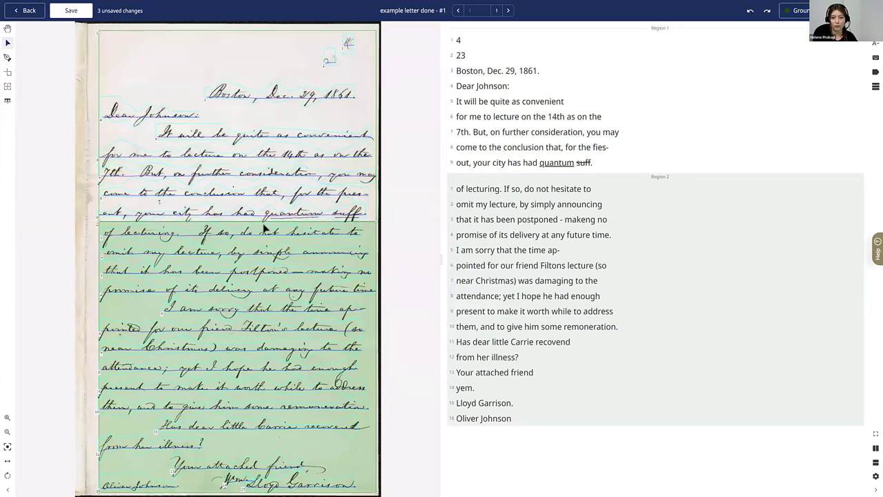
key("ctrl+z")
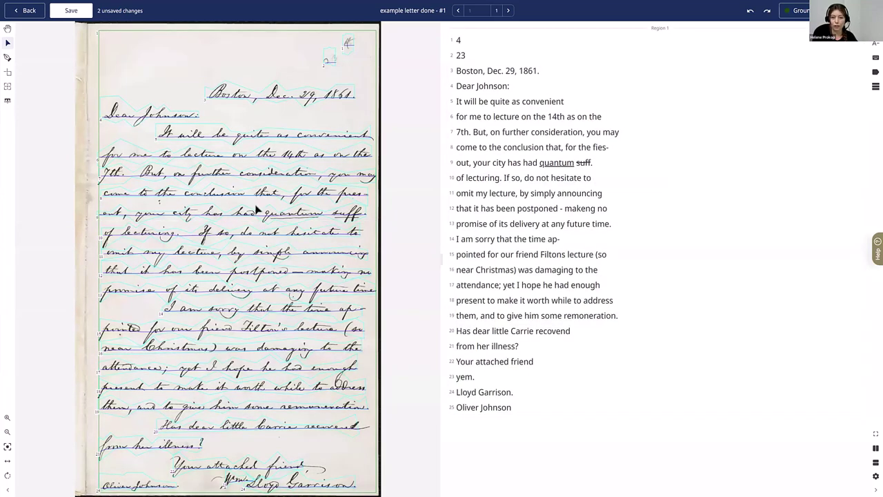
Step: Assign the structure type paragraph to the letter's whole text region
left_click(228, 77)
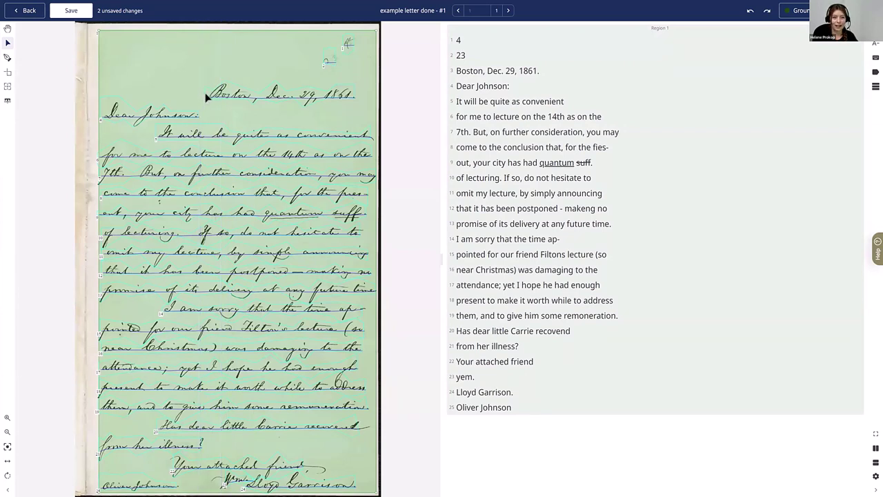
right_click(164, 60)
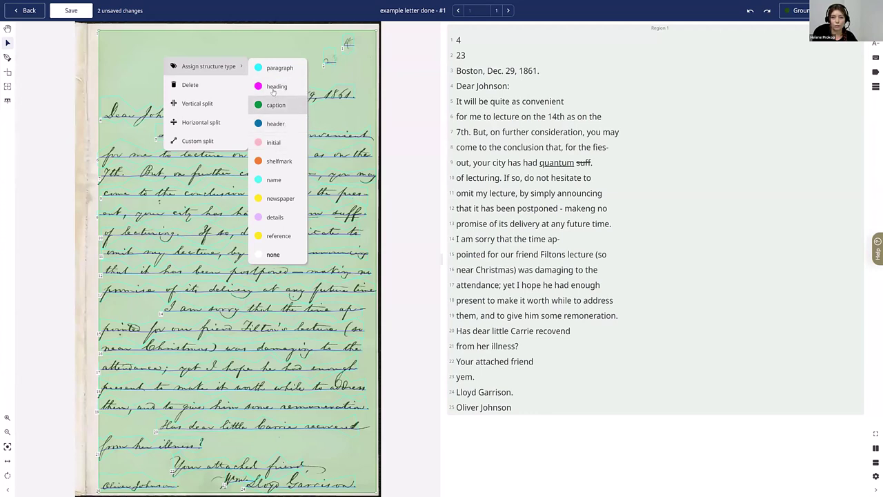
left_click(275, 68)
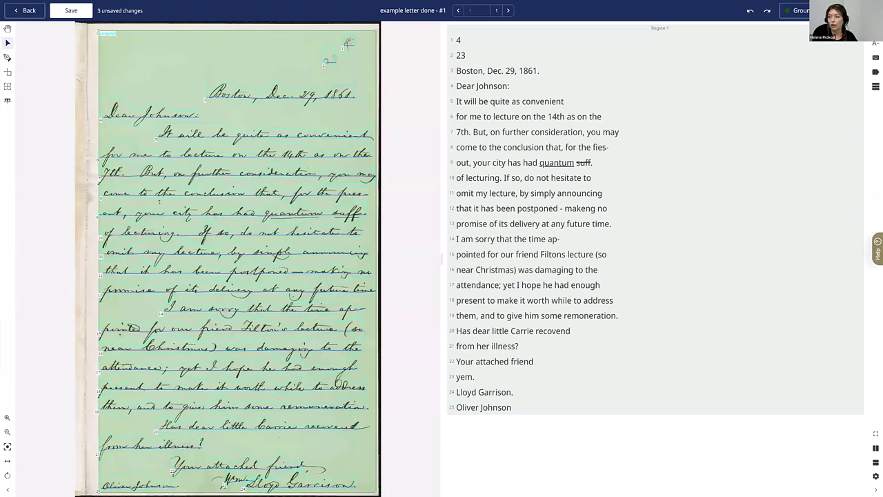
Step: Read through the editor's keyboard shortcuts guide for working with lines, regions and splits, and close it
left_click(855, 11)
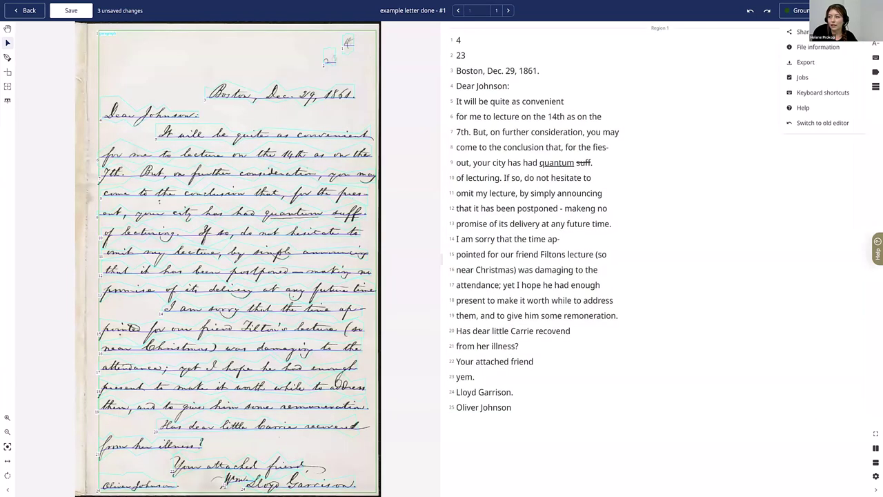
left_click(846, 93)
scroll(442, 191, "down", 2)
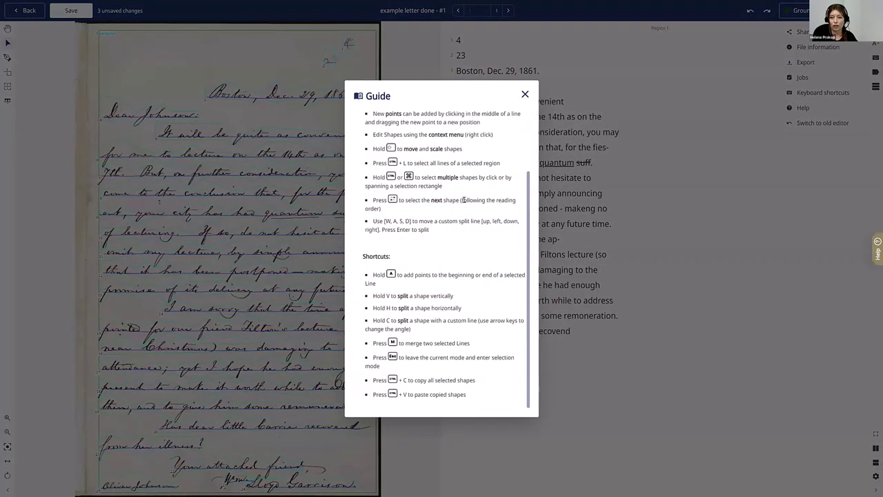
scroll(464, 200, "up", 2)
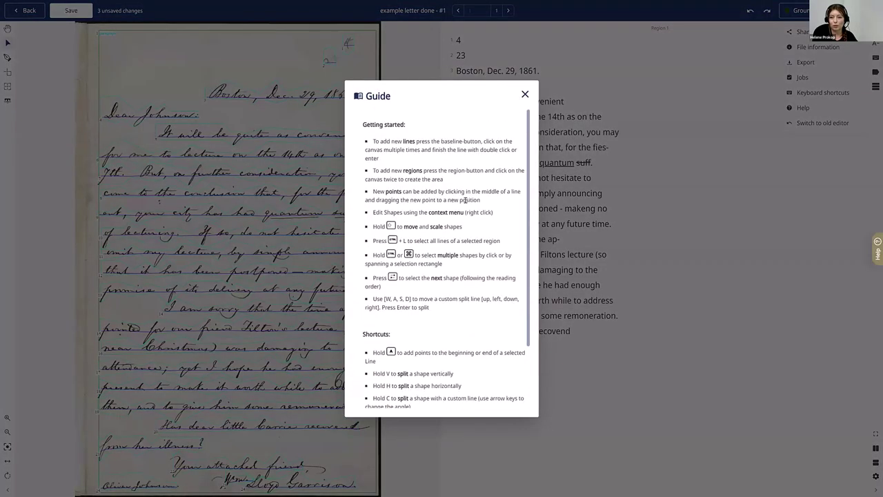
left_click(525, 96)
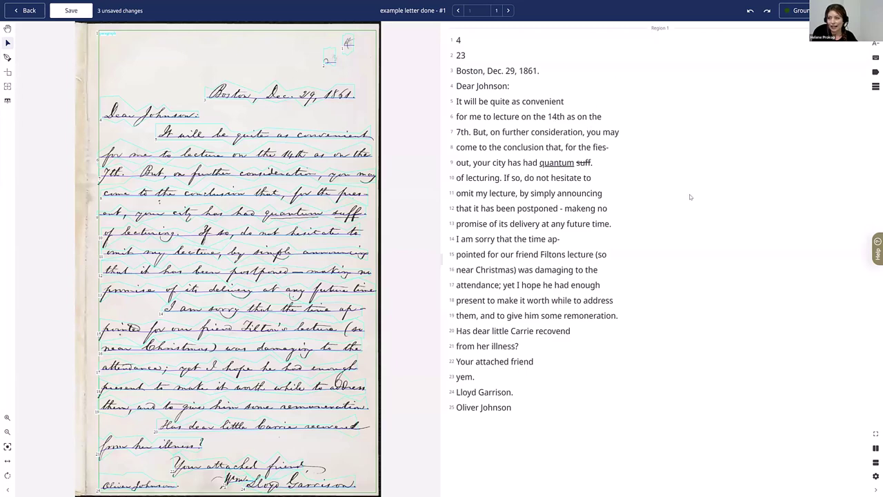
Step: Enlarge the transcription text by two size steps
left_click(875, 43)
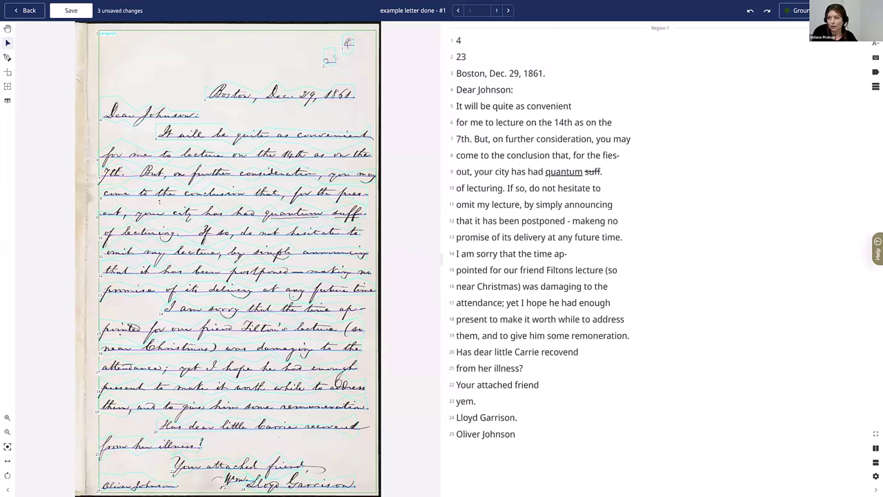
left_click(874, 42)
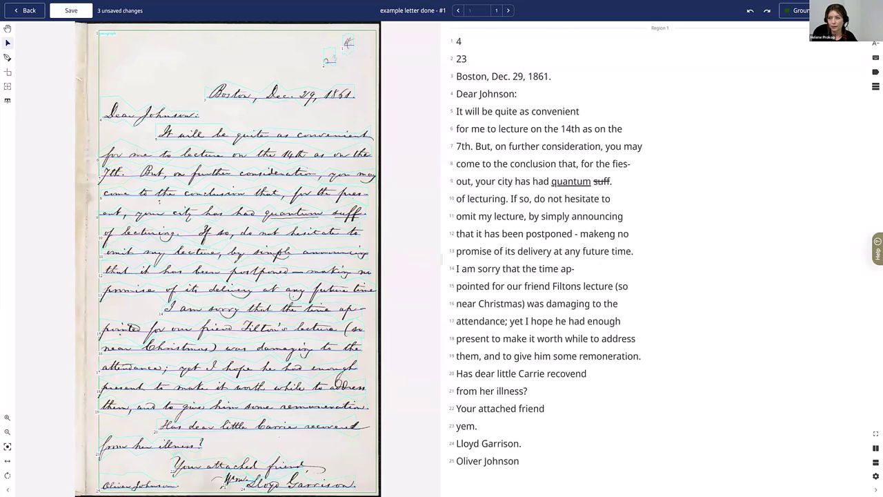
Step: Delete the final n of "consideration" in line 7 of the transcription and retype it
left_click(580, 129)
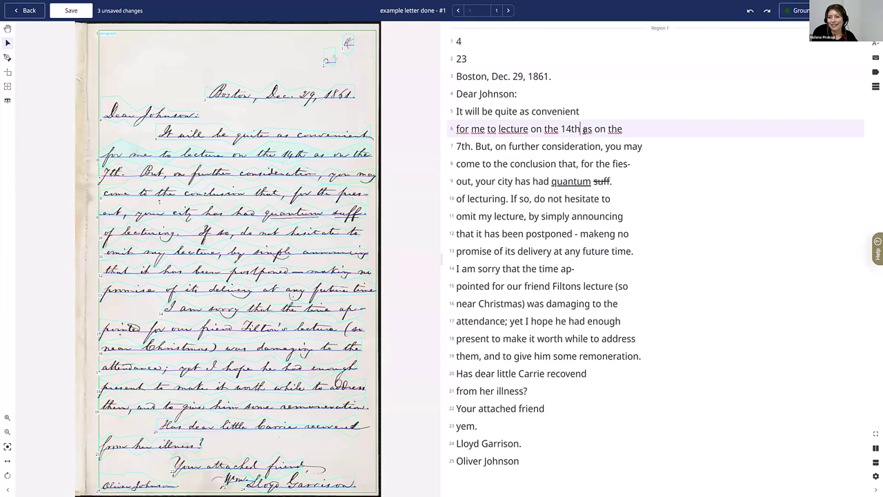
left_click(592, 130)
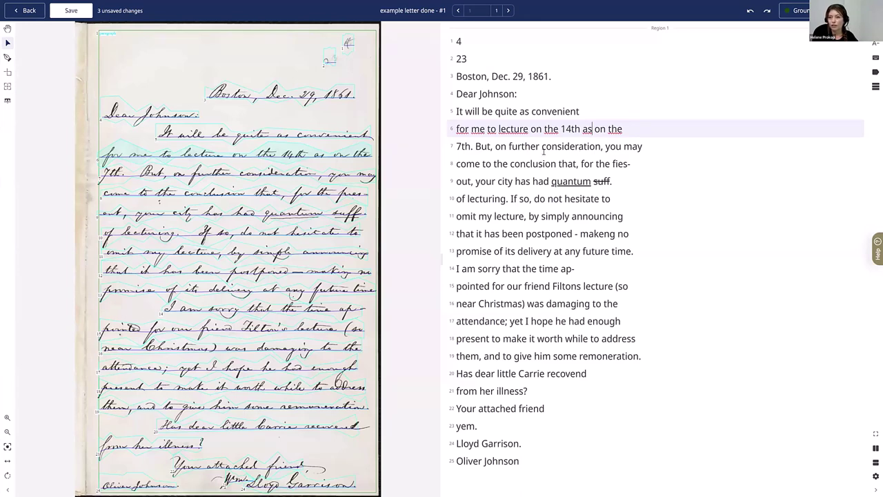
left_click(548, 147)
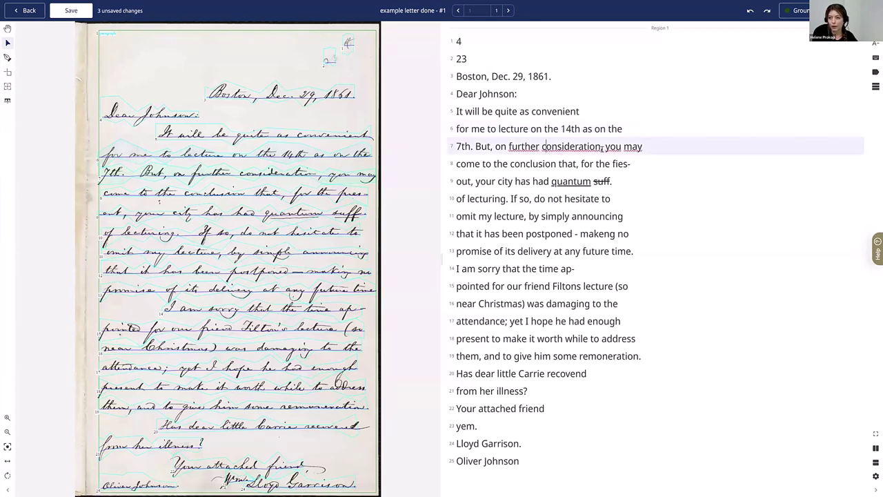
left_click(601, 146)
key("BackSpace")
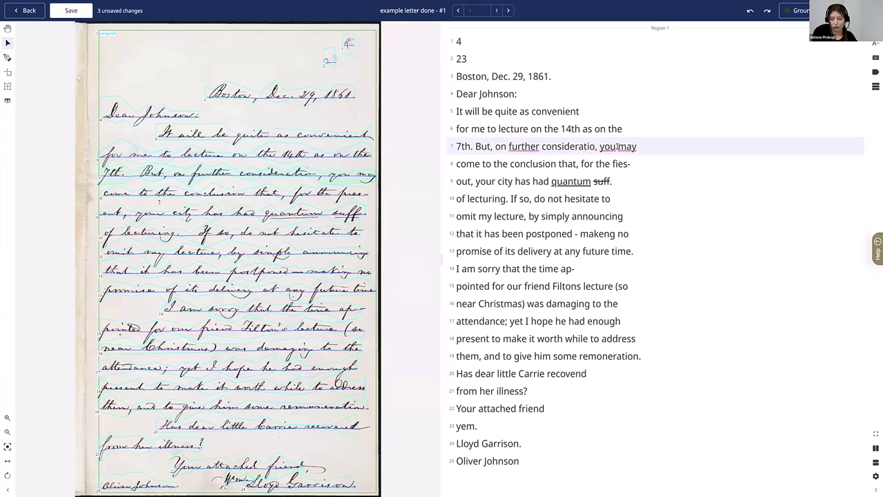
type("n")
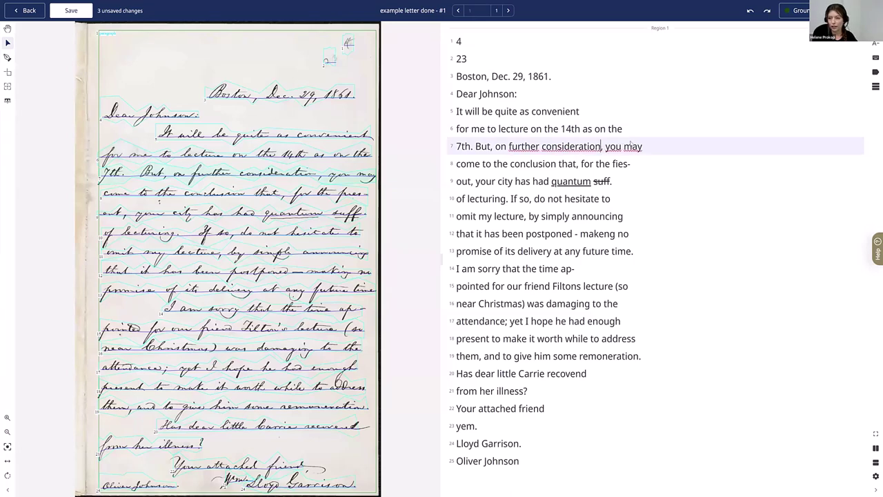
Step: Select the words "suff" and "quantum" in line 9 to examine their strikethrough and underline formatting
double_click(601, 181)
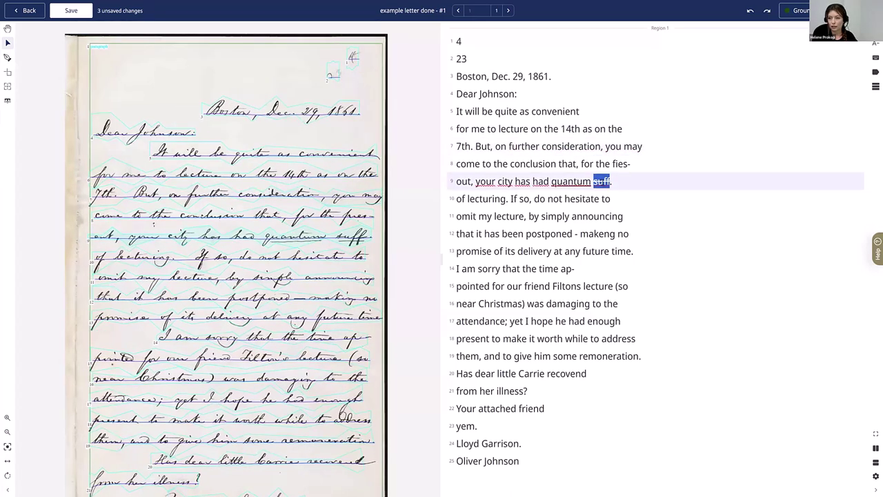
right_click(602, 181)
key("Escape")
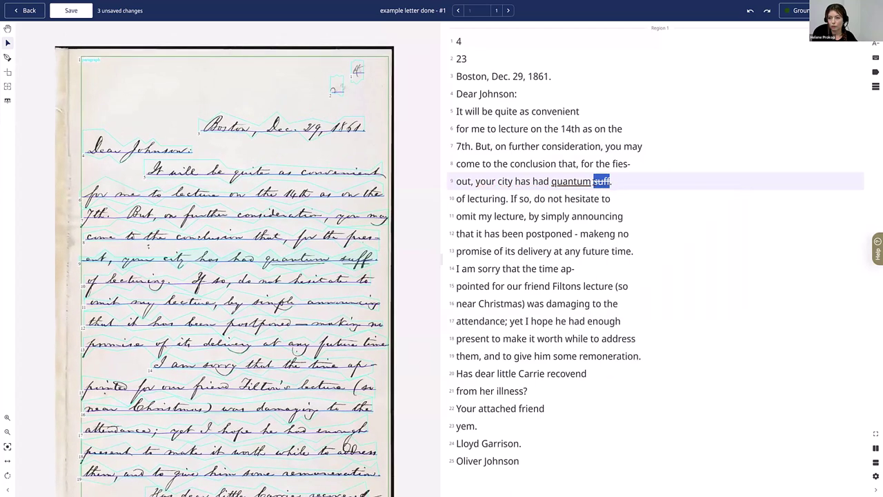
key("ctrl+shift+s")
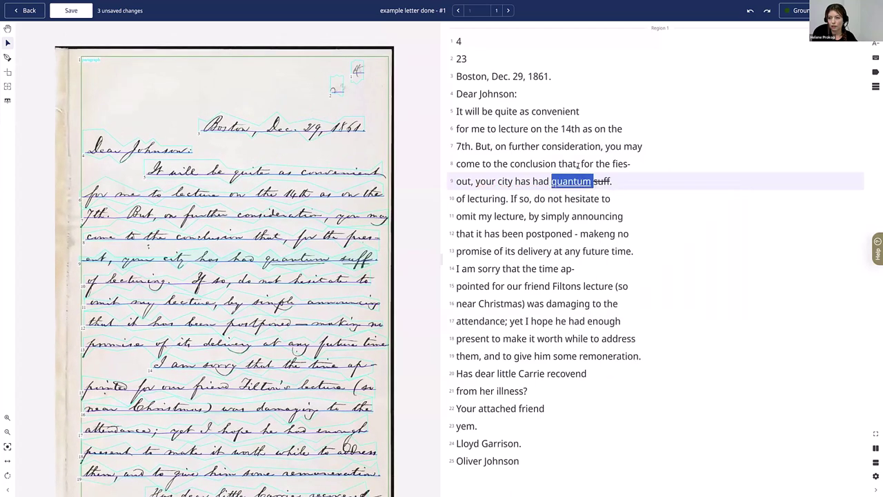
left_click(578, 166)
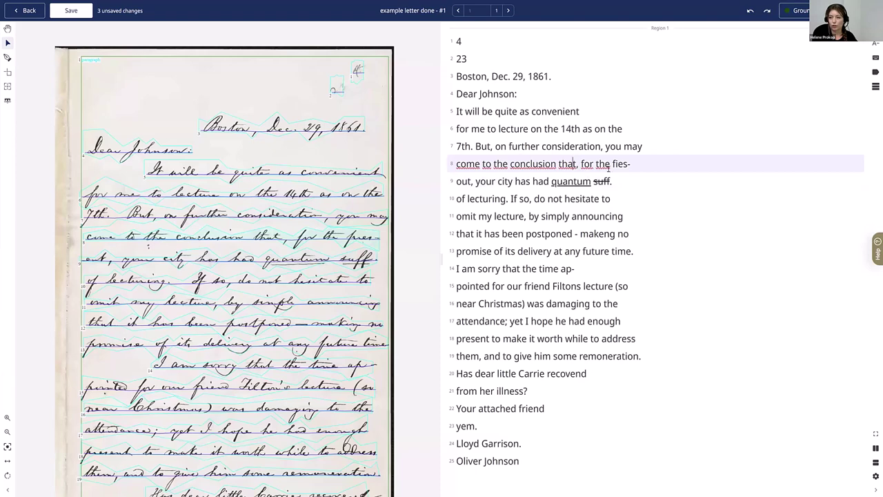
left_click(597, 181)
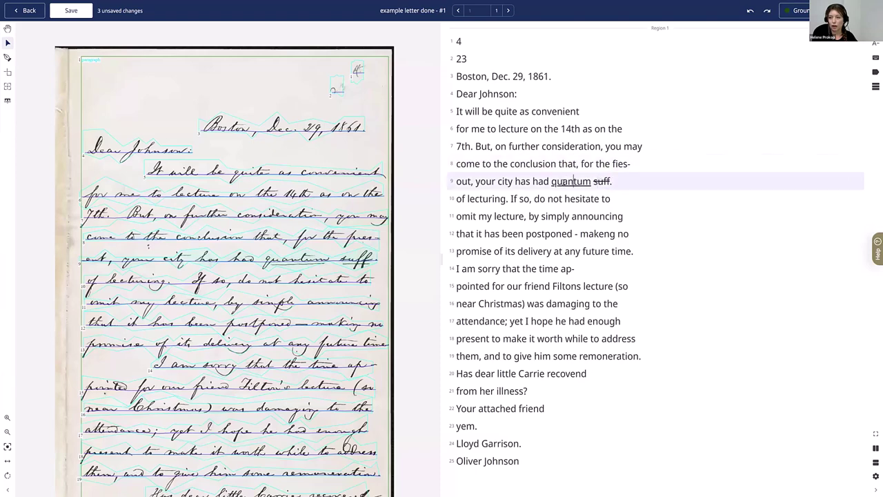
left_click(572, 181)
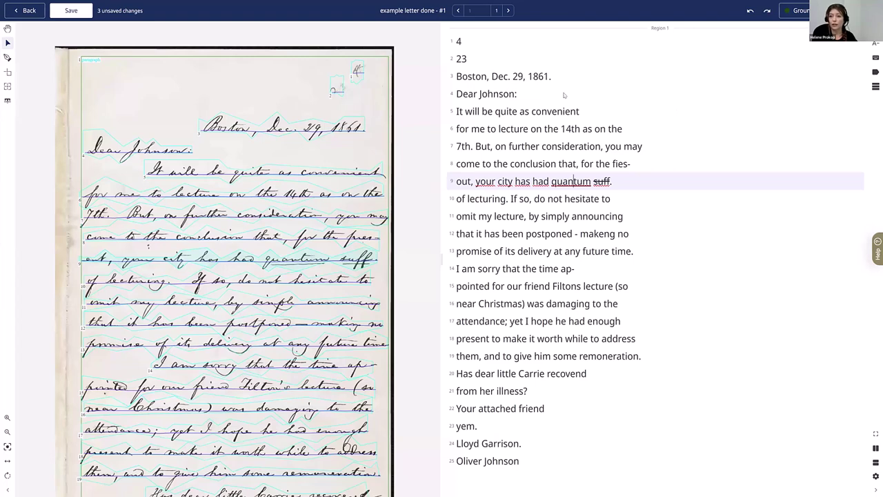
left_click(500, 94)
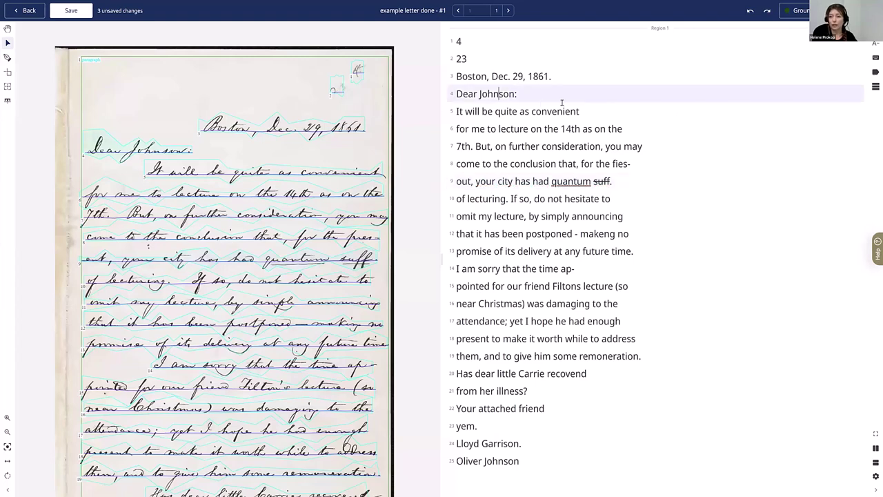
double_click(497, 94)
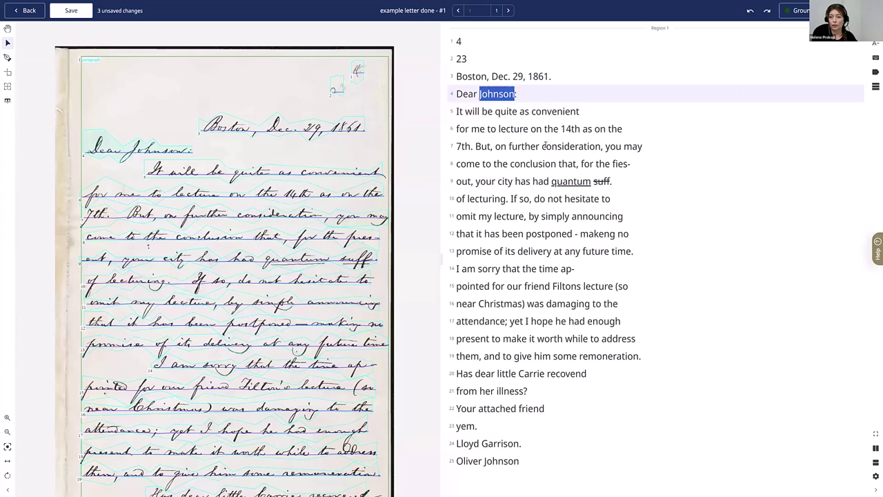
right_click(501, 95)
key("Escape")
right_click(511, 99)
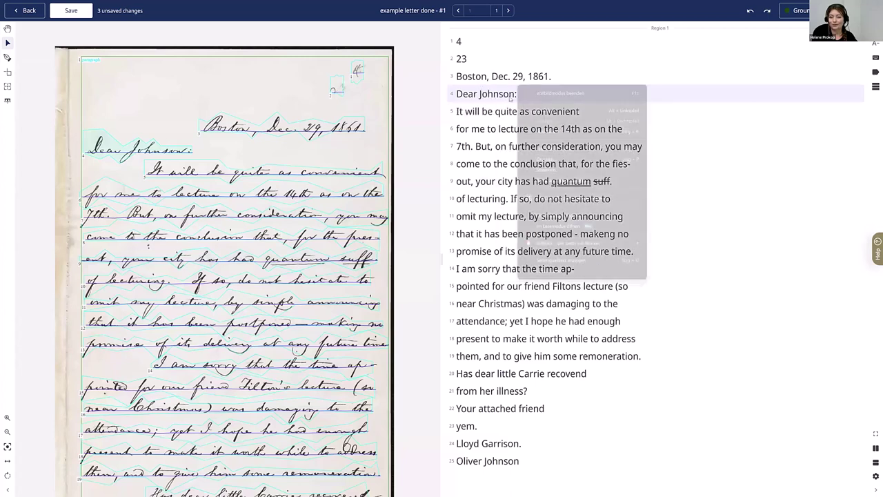
key("Escape")
left_click_drag(495, 112, 501, 111)
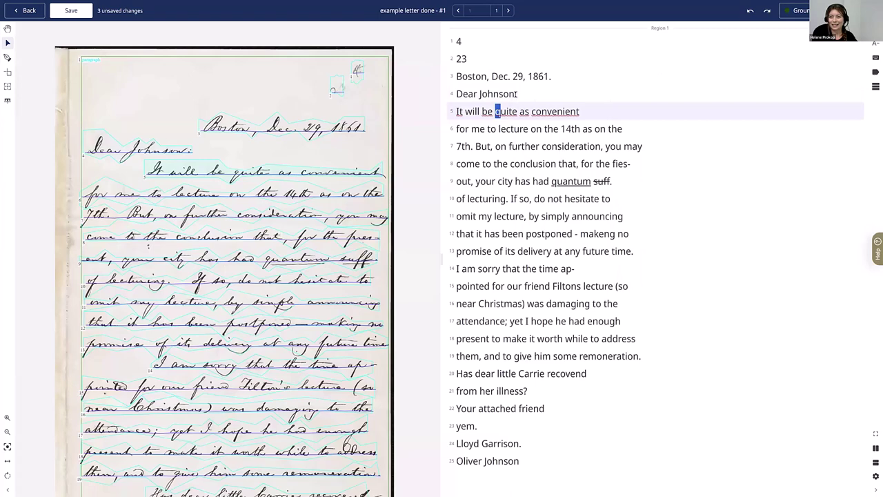
left_click(517, 94)
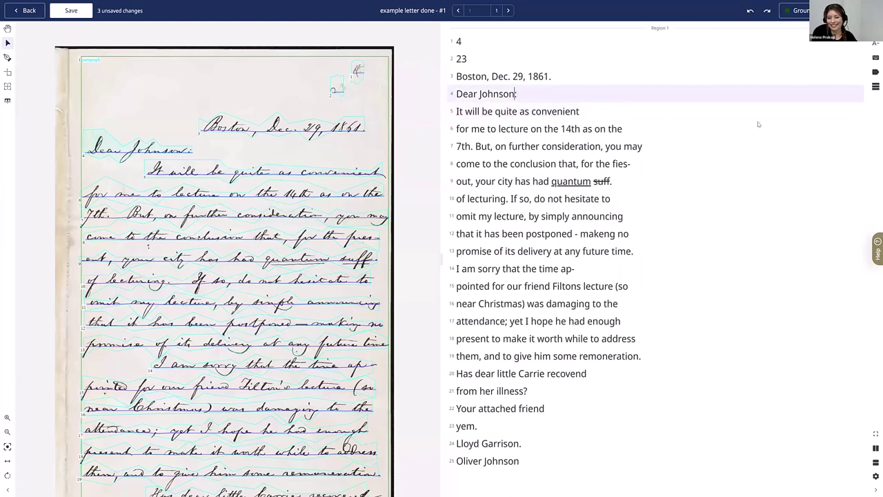
type(":")
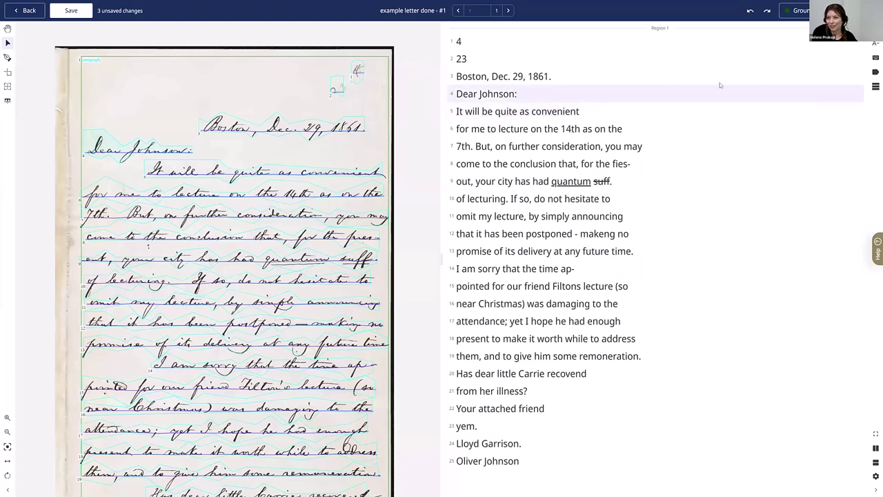
key("BackSpace")
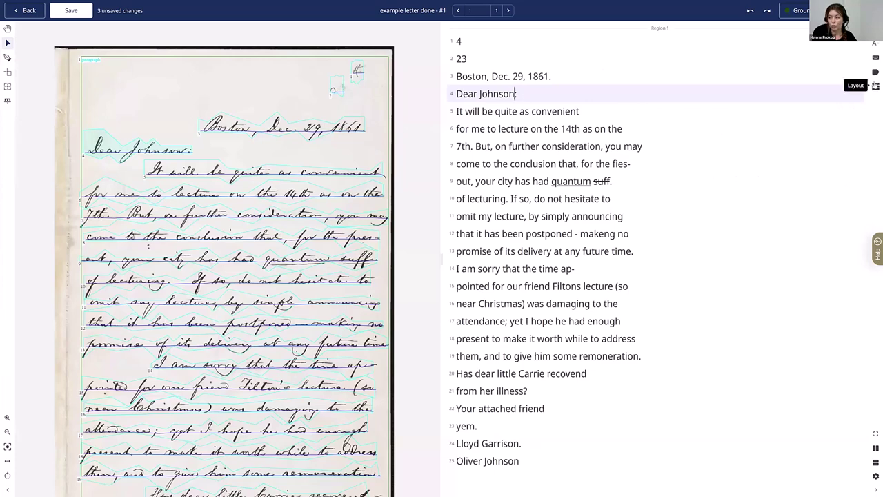
Step: Select the word "convenient" in line 5 to view the available text formatting and tag options
left_click_drag(532, 111, 579, 116)
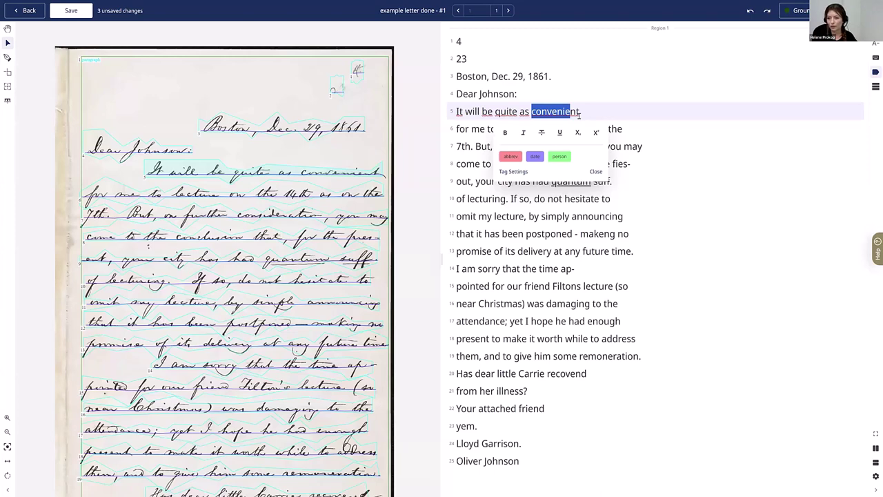
left_click(578, 116)
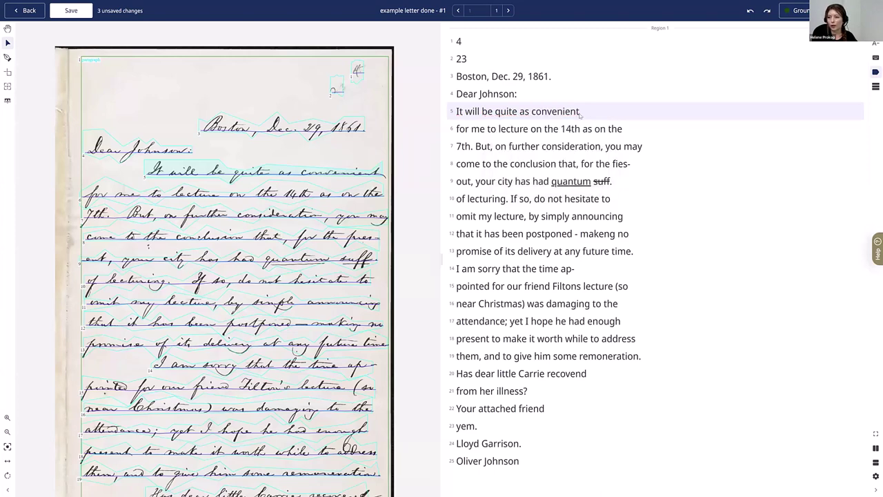
double_click(578, 112)
Step: Tag "Dec. 29, 1861" in line 3 as a date and close the tag details
left_click(492, 76)
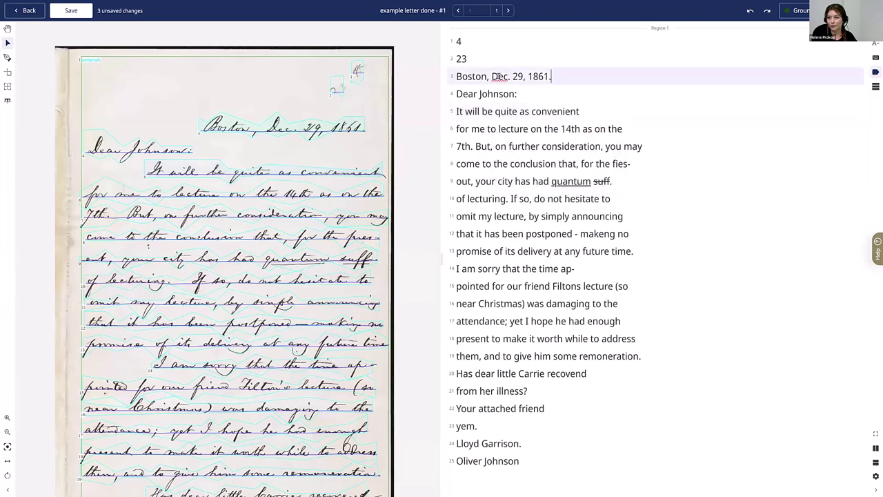
left_click_drag(491, 76, 550, 76)
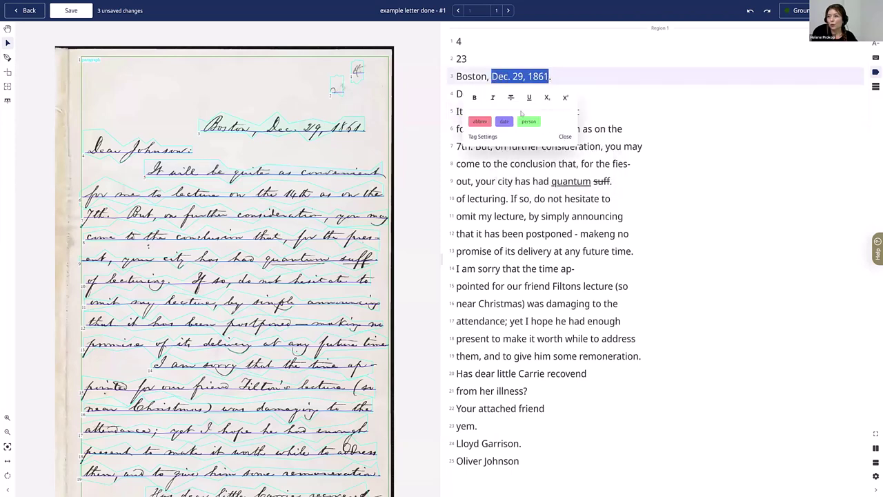
left_click(503, 121)
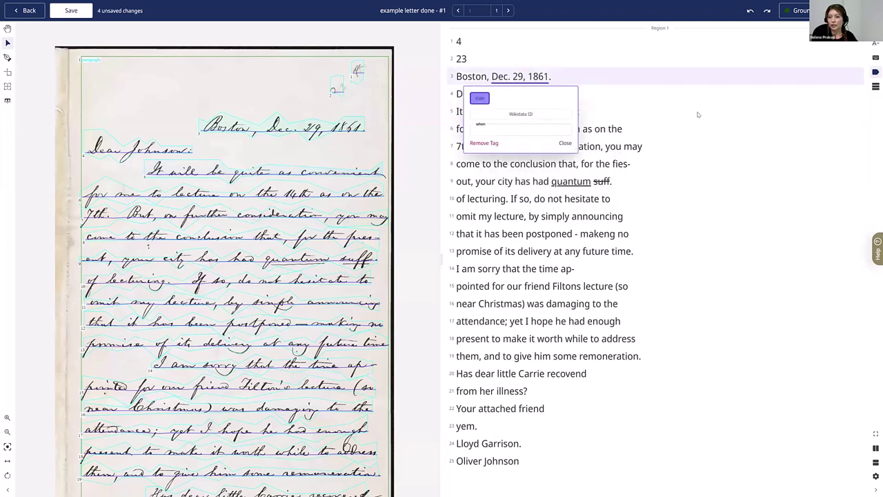
left_click(564, 144)
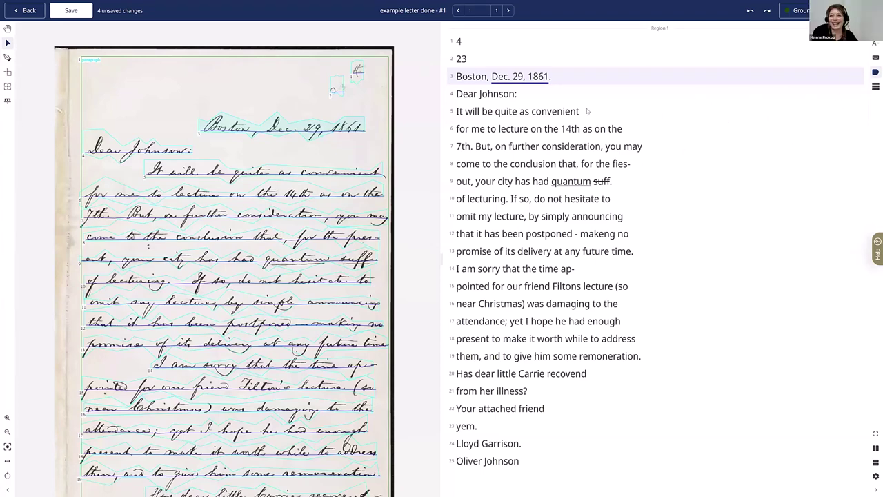
Step: Move the salutation line above the date line in the layout tree's reading order, restore the original order and close the tree
left_click(875, 89)
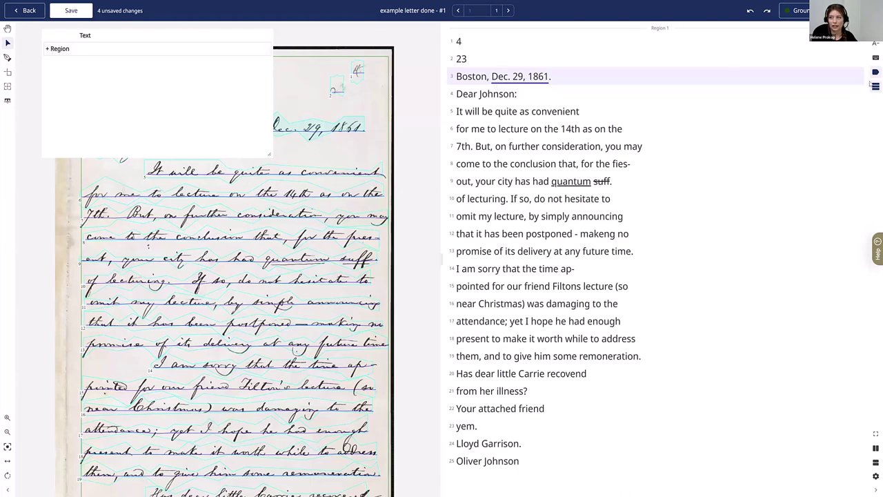
left_click(47, 50)
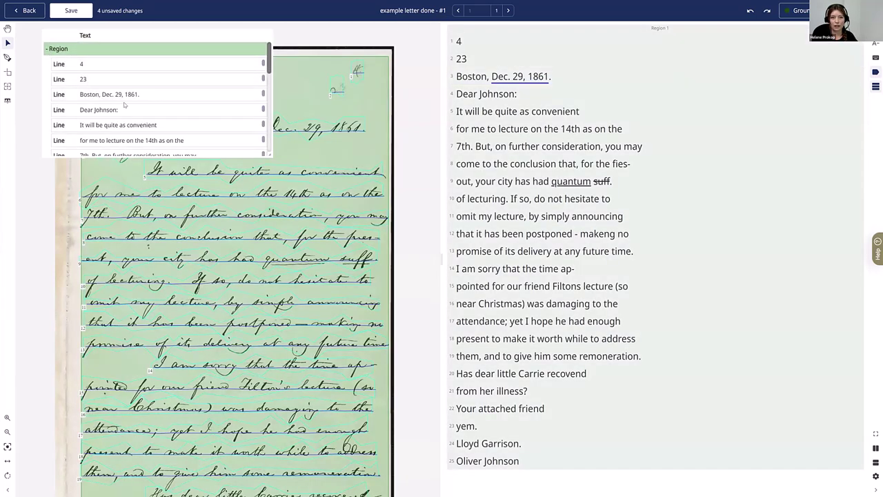
left_click_drag(151, 111, 151, 91)
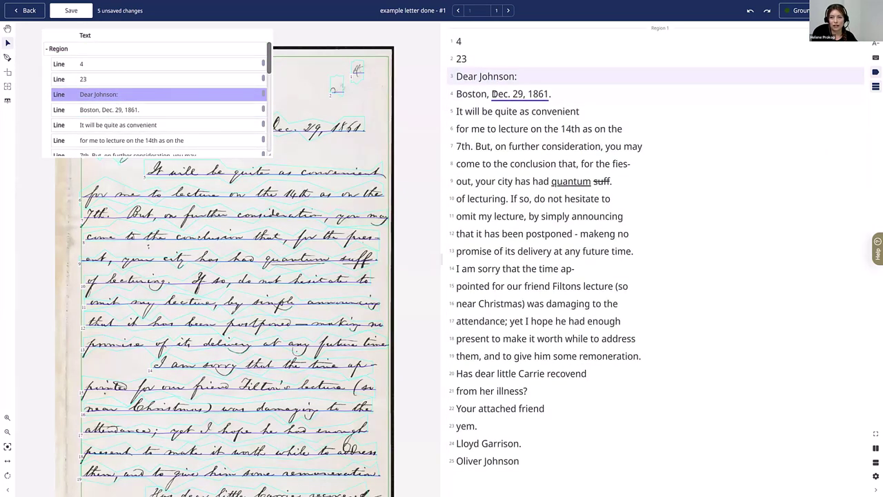
left_click_drag(172, 98, 173, 111)
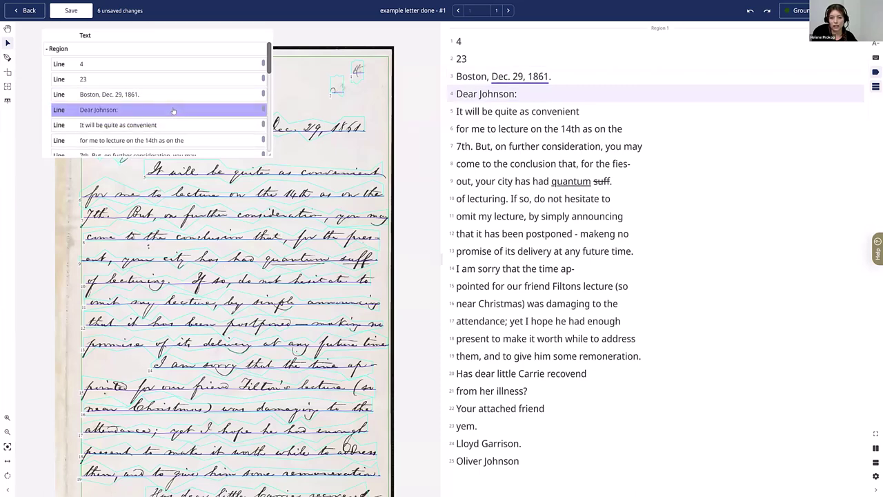
left_click(47, 50)
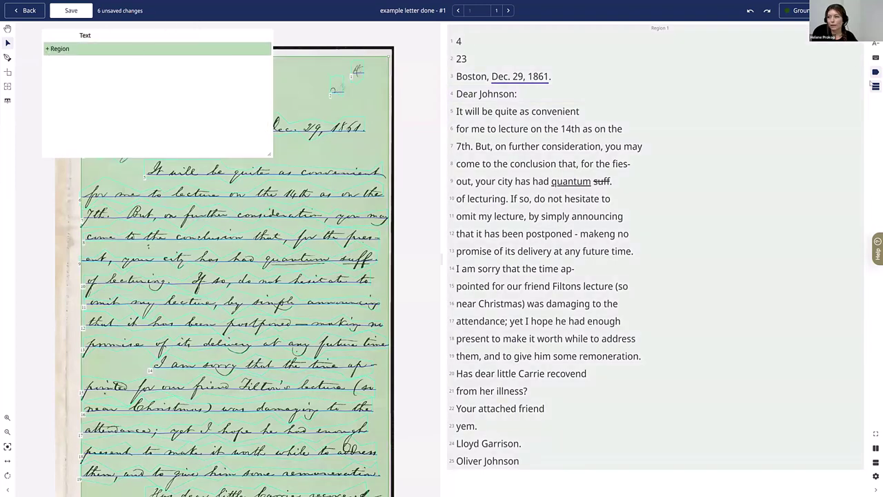
left_click(875, 87)
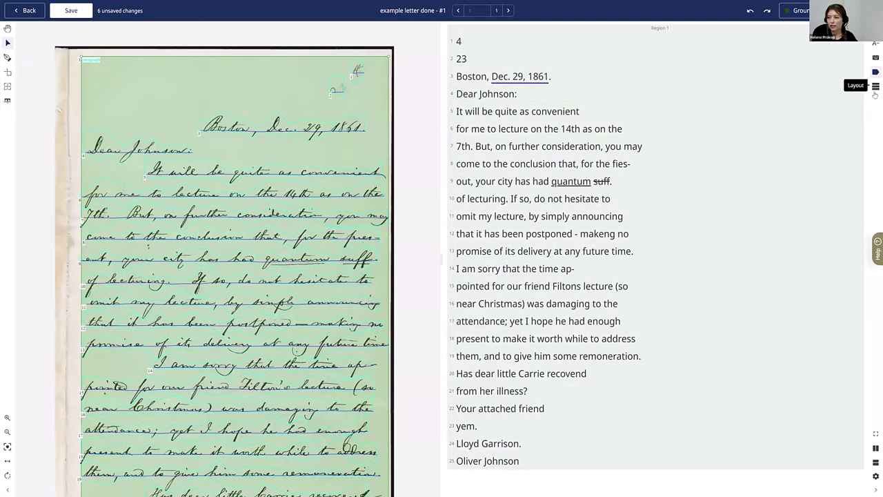
left_click(863, 111)
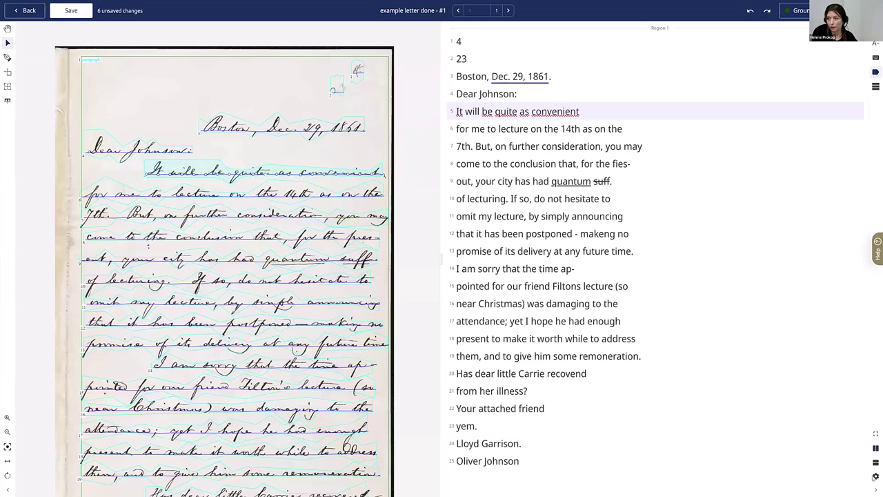
Step: Open the editor's text configuration and switch line and region numeration off and back on to compare the display
left_click(875, 476)
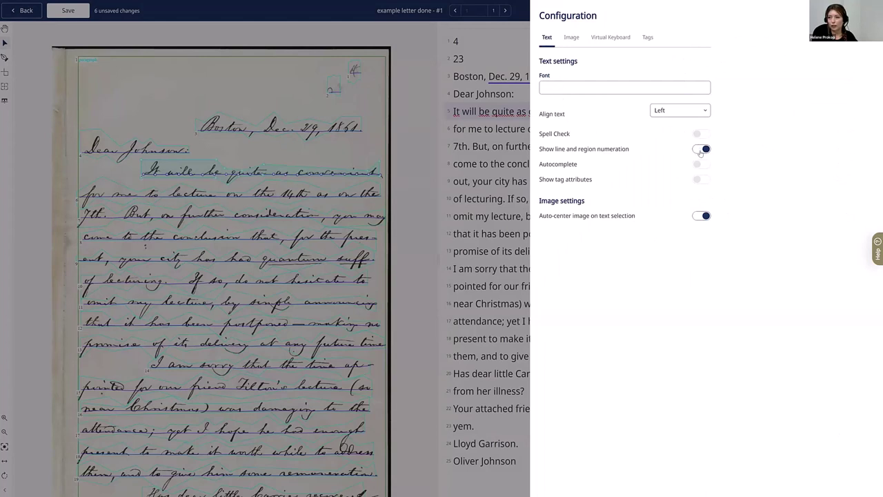
left_click(700, 150)
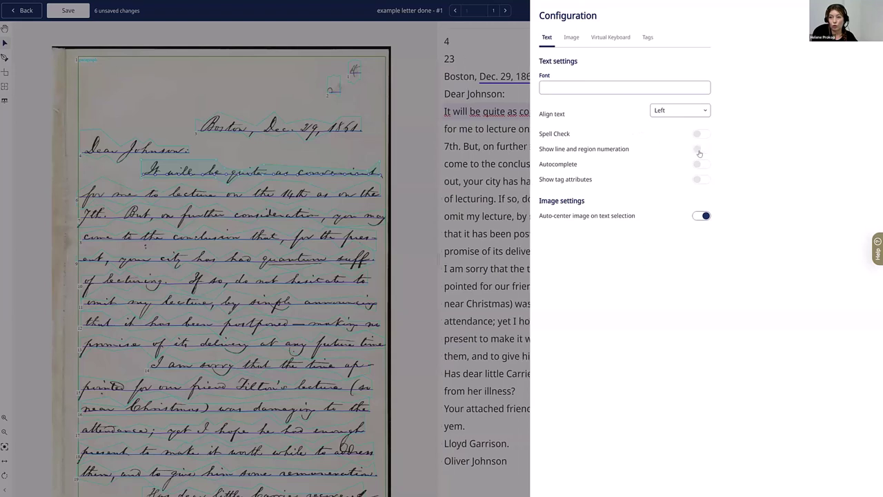
left_click(699, 151)
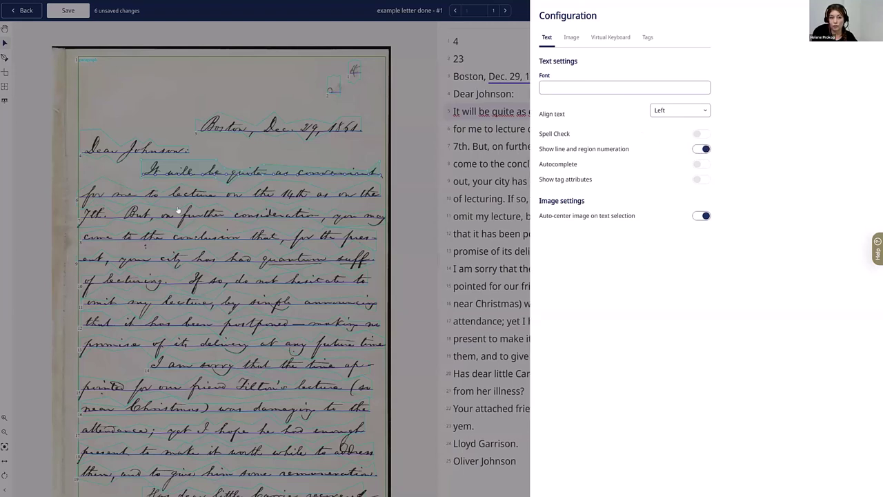
left_click(700, 150)
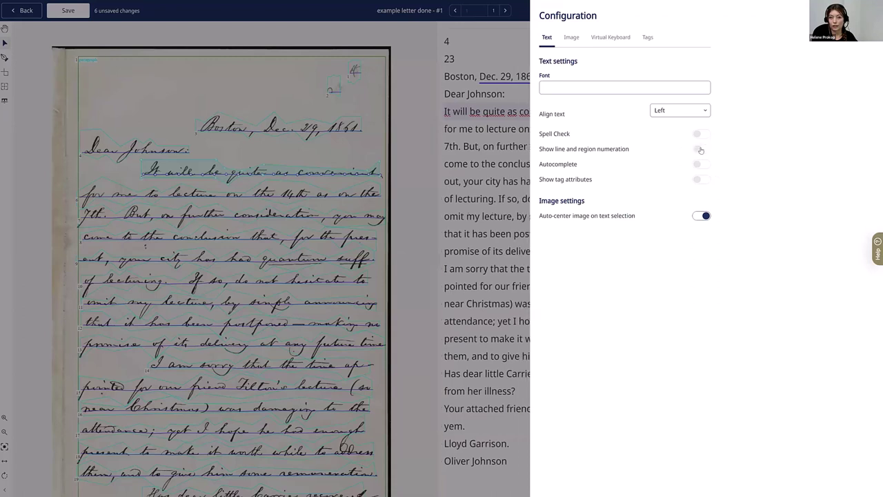
left_click(701, 150)
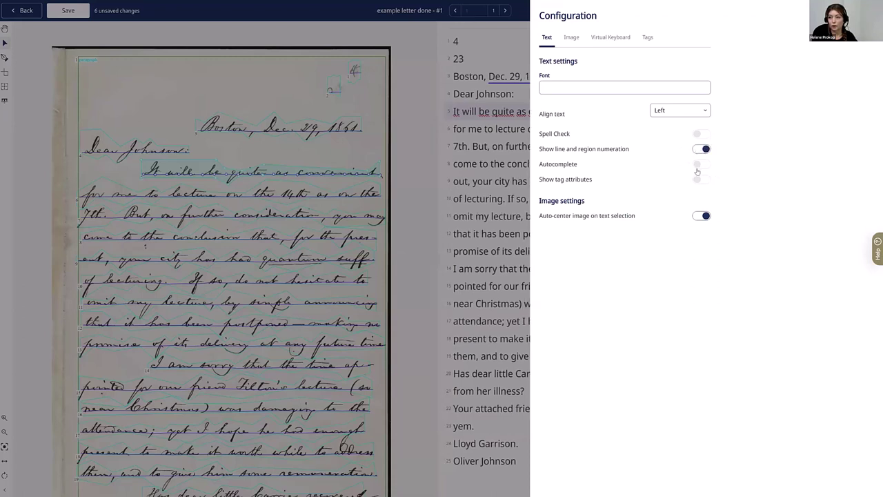
Step: Switch the visibility of baselines and line polygons off and back on in the image configuration
left_click(571, 42)
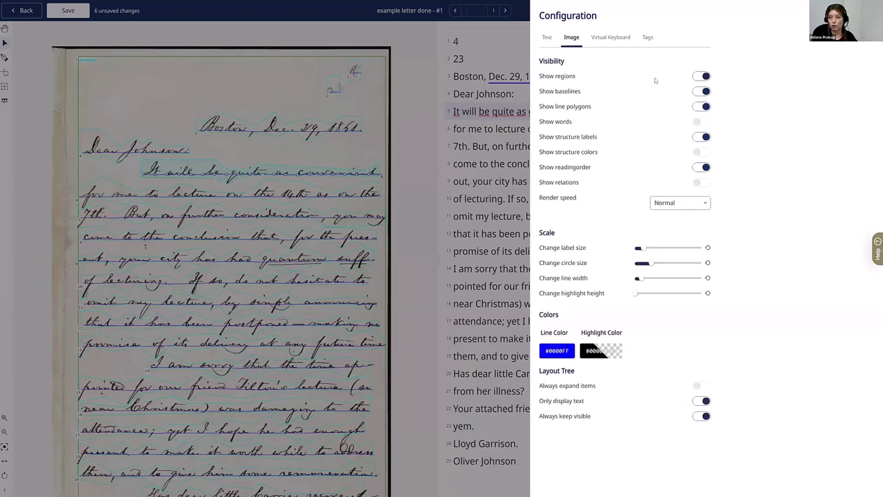
left_click(704, 91)
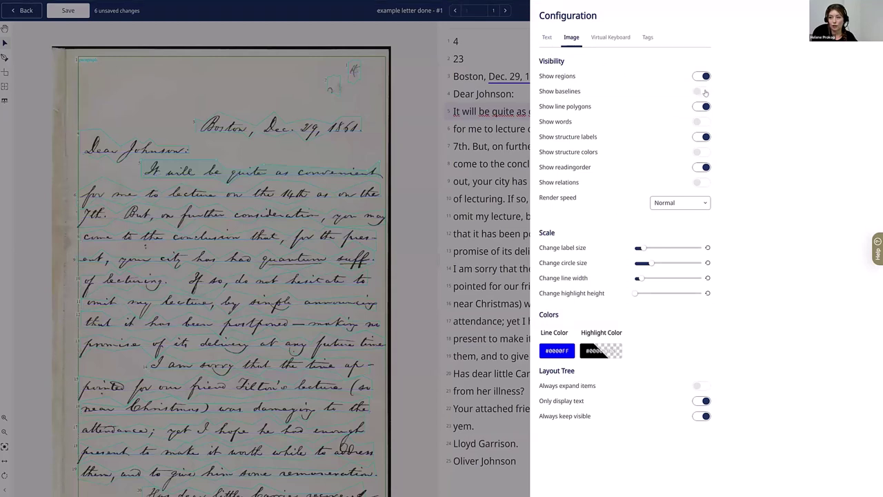
left_click(704, 92)
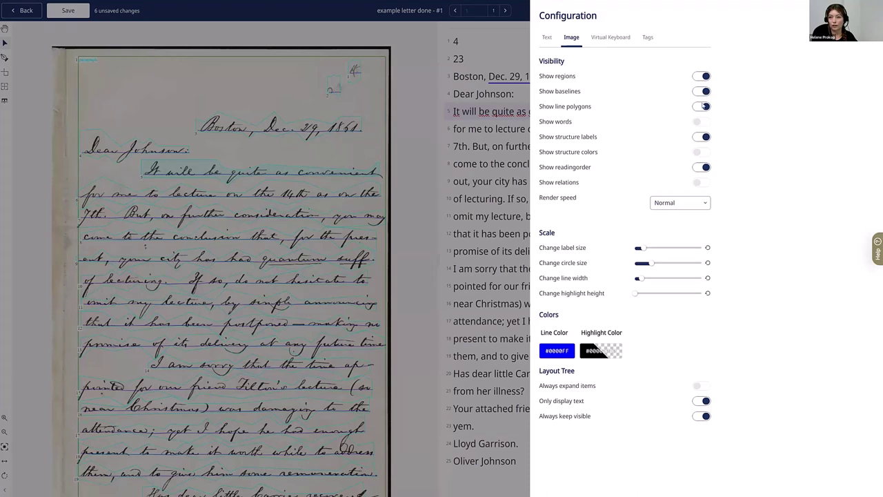
left_click(703, 93)
left_click(703, 93)
left_click(705, 107)
left_click(706, 108)
Step: Enlarge the label size of the line numbers and structure labels on the image to 29
mouse_move(643, 252)
left_click_drag(643, 253, 661, 252)
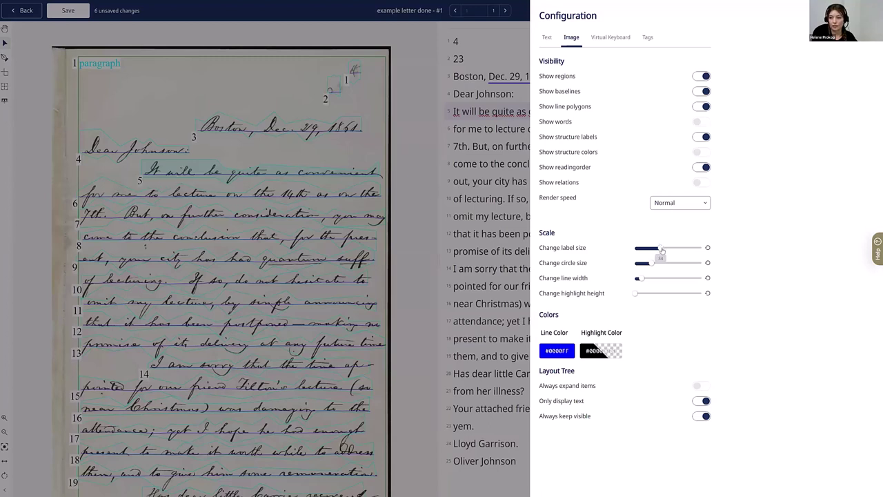
left_click_drag(661, 251, 655, 252)
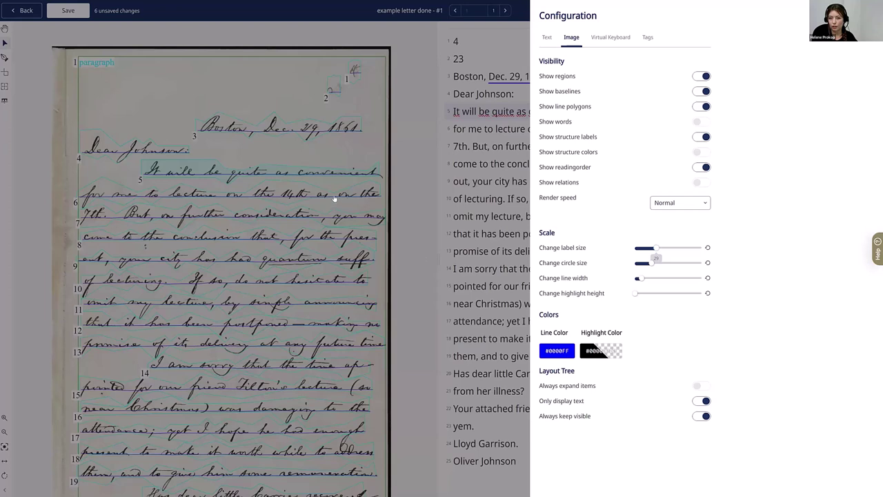
Step: Change the baseline line color to magenta #FF00B6, close the configuration and deselect the text region
left_click(566, 354)
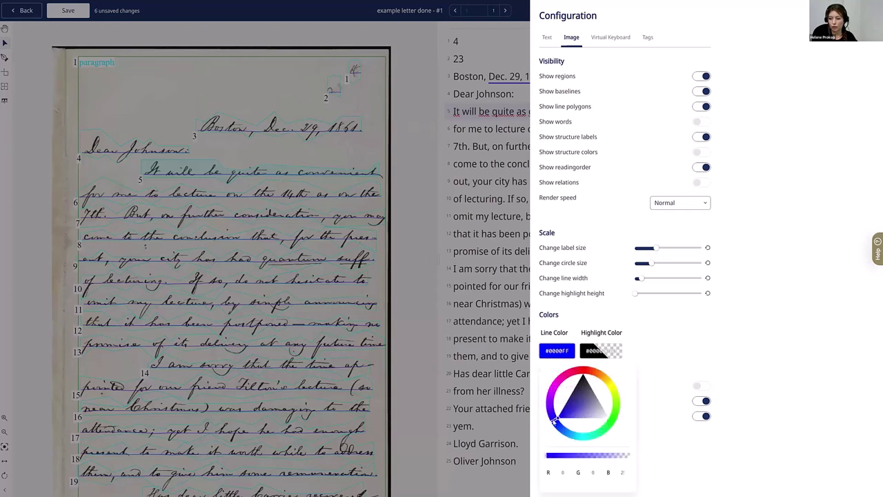
left_click_drag(557, 420, 559, 379)
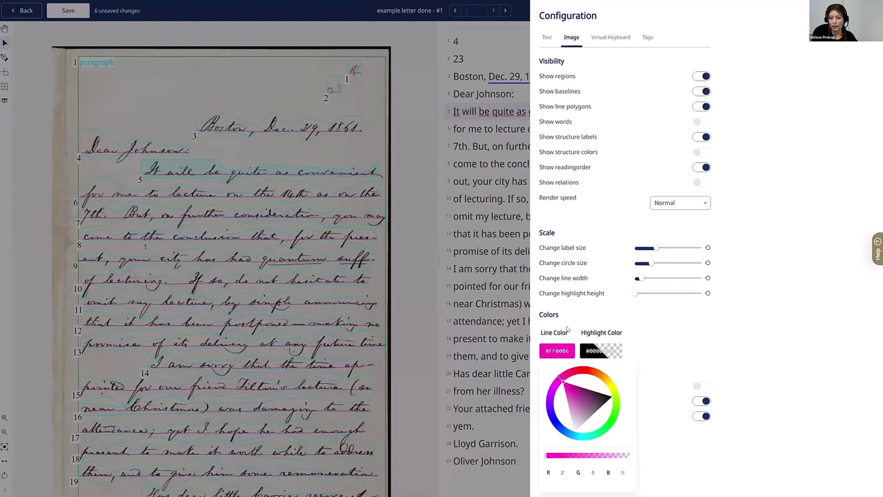
left_click(667, 339)
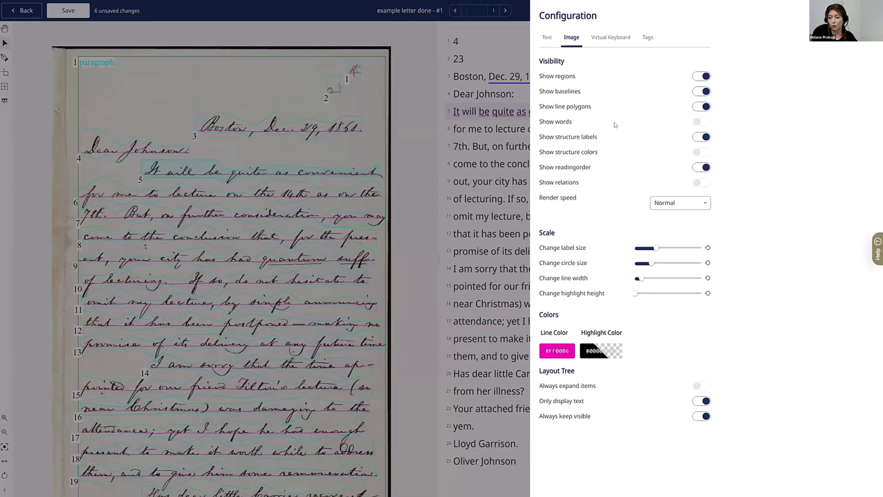
left_click(496, 188)
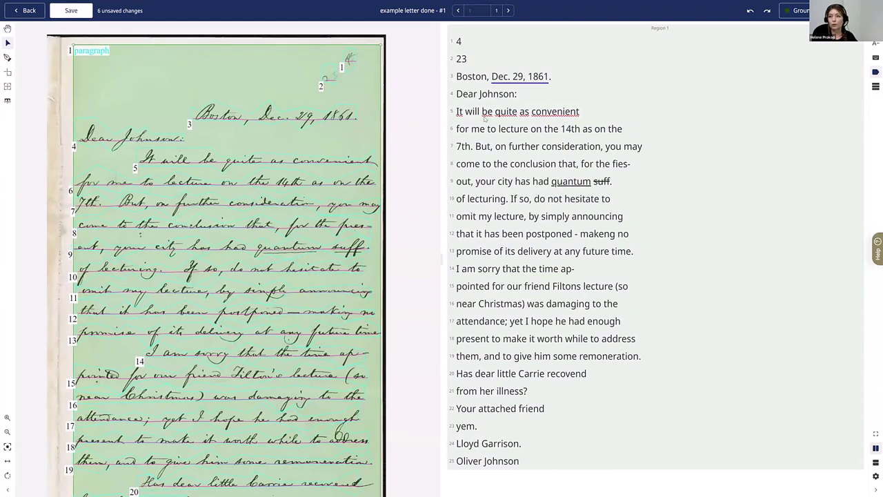
left_click(652, 53)
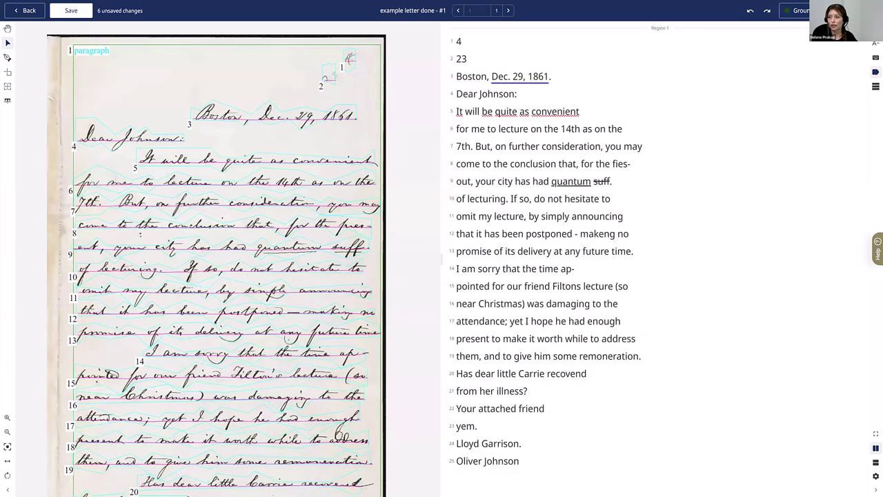
left_click(797, 10)
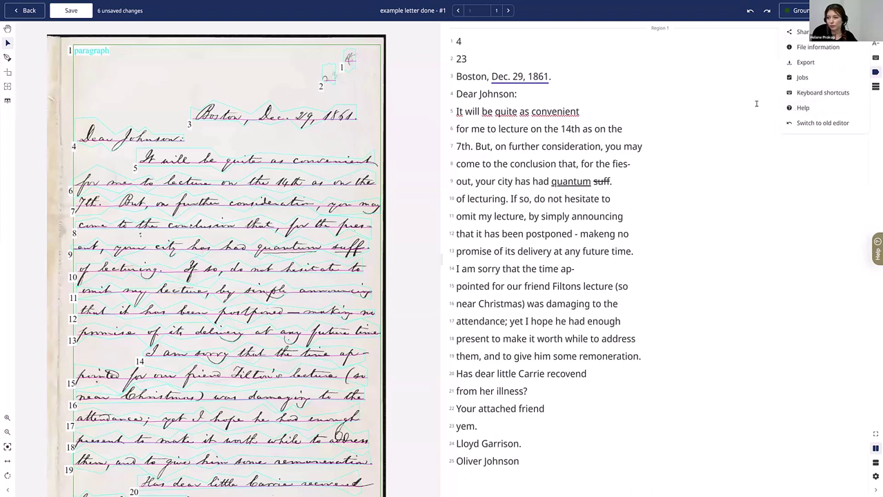
left_click(730, 72)
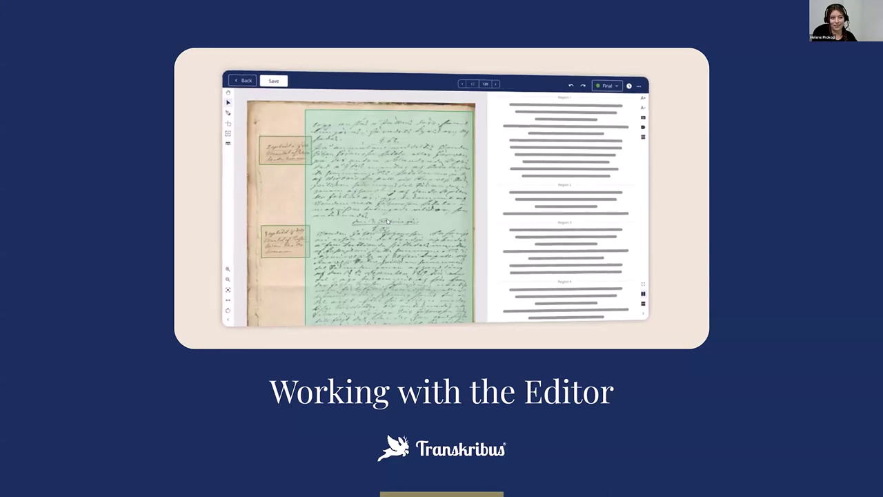
key("Right")
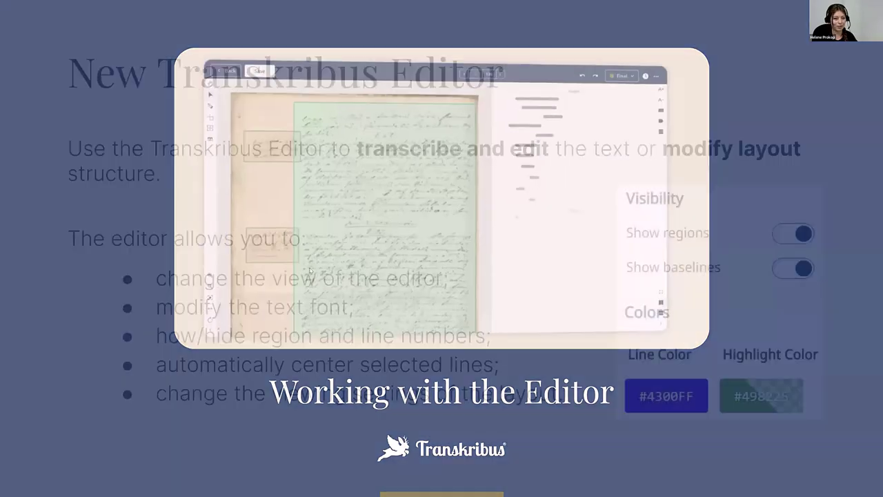
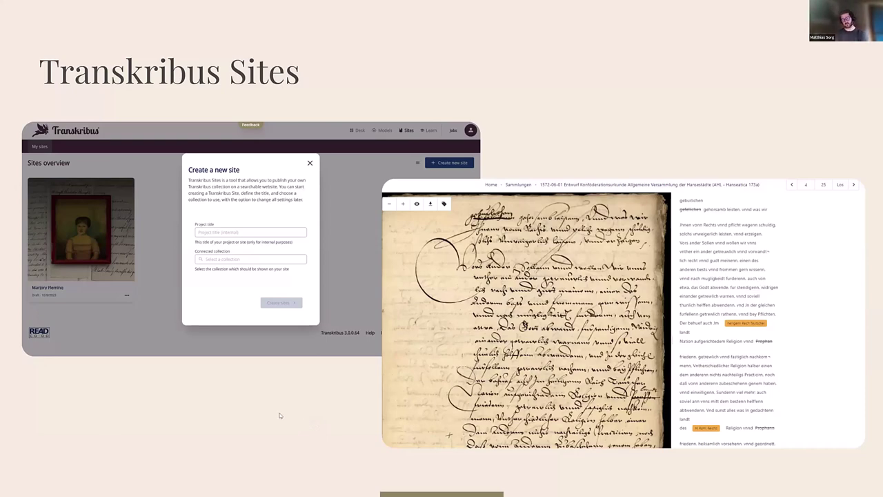
key("Right")
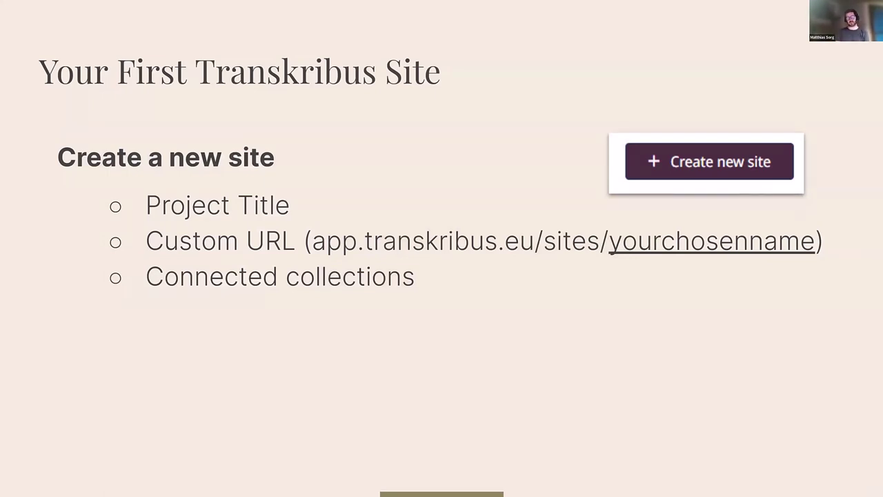
Step: Switch to Transkribus and start a new site in the Sites area with the project title Diary
key("alt+Tab")
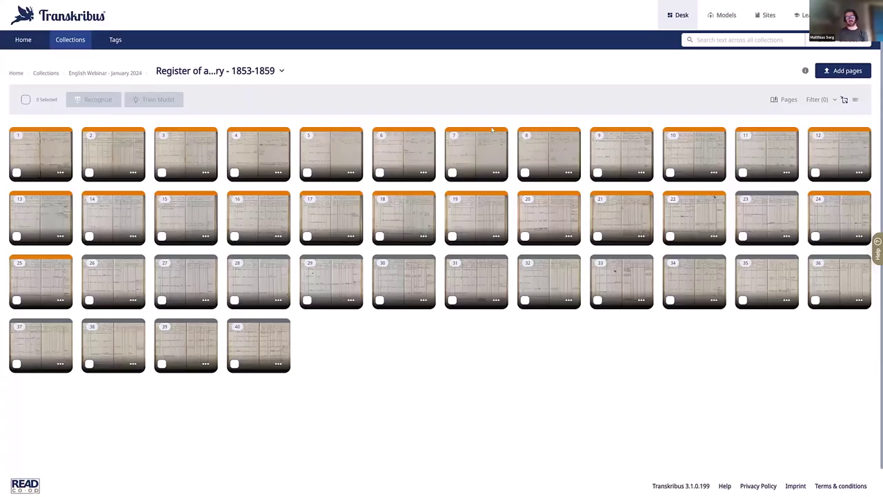
left_click(766, 23)
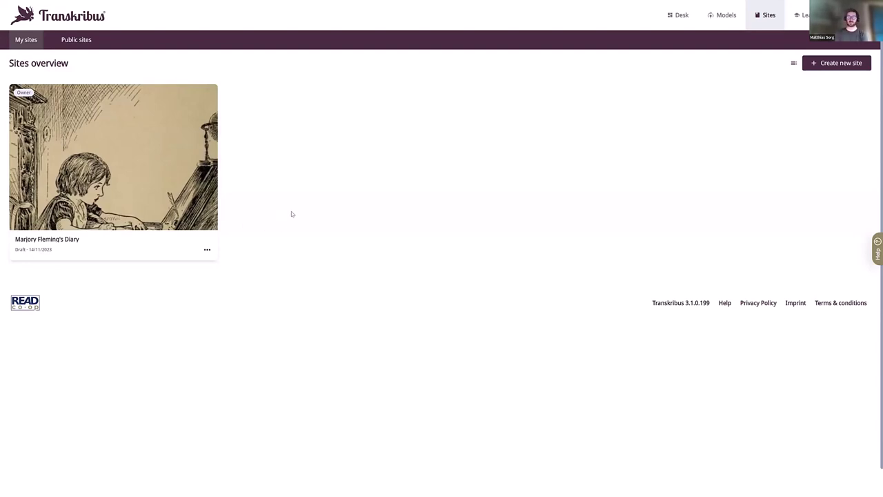
left_click(837, 63)
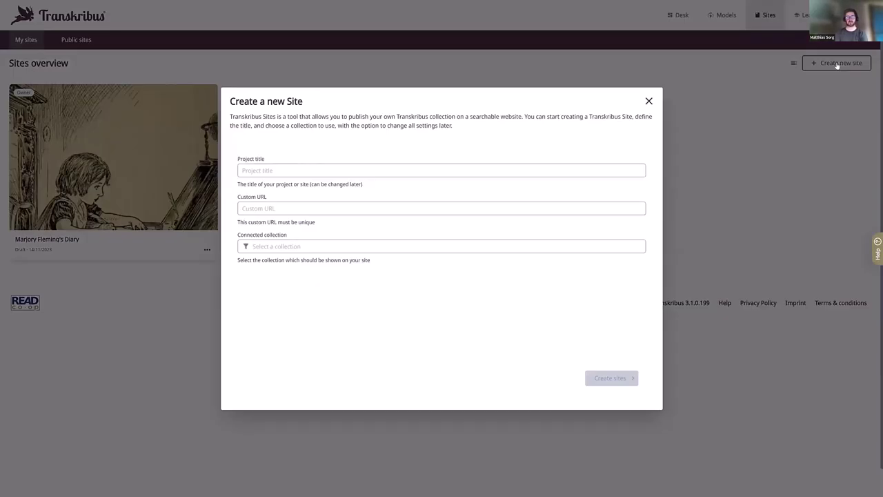
left_click(268, 170)
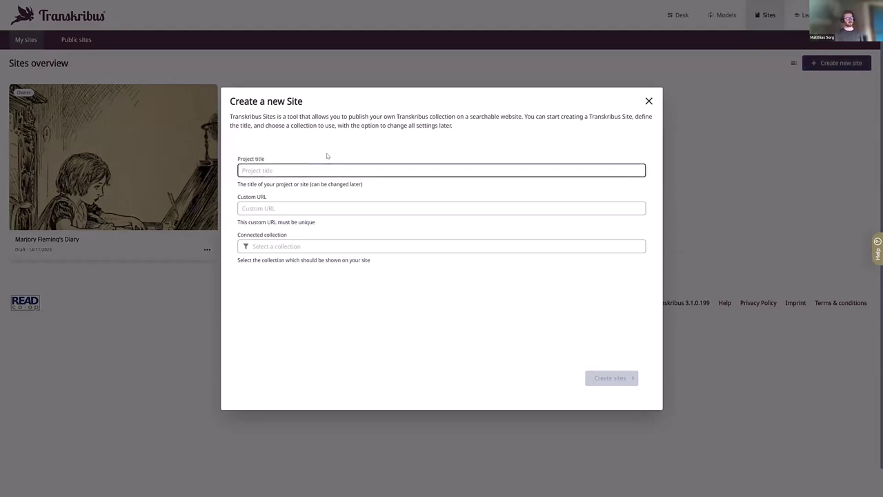
type("Diary")
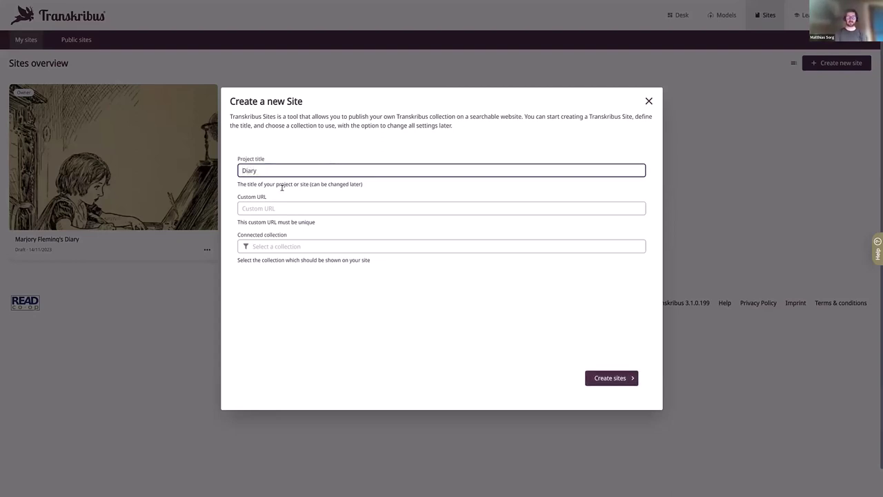
Step: Enter the custom URL Diaryofakid, connect the Diary collection, and close the form without creating the site
left_click(254, 211)
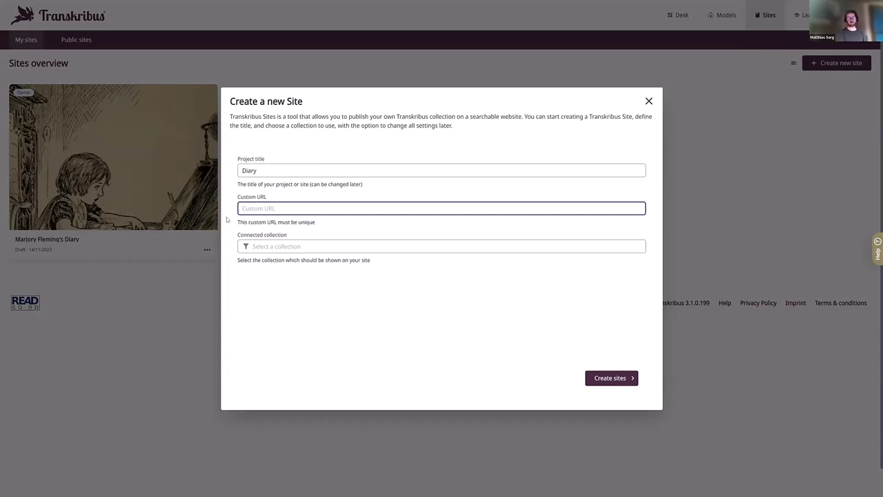
type("Diaryofakid")
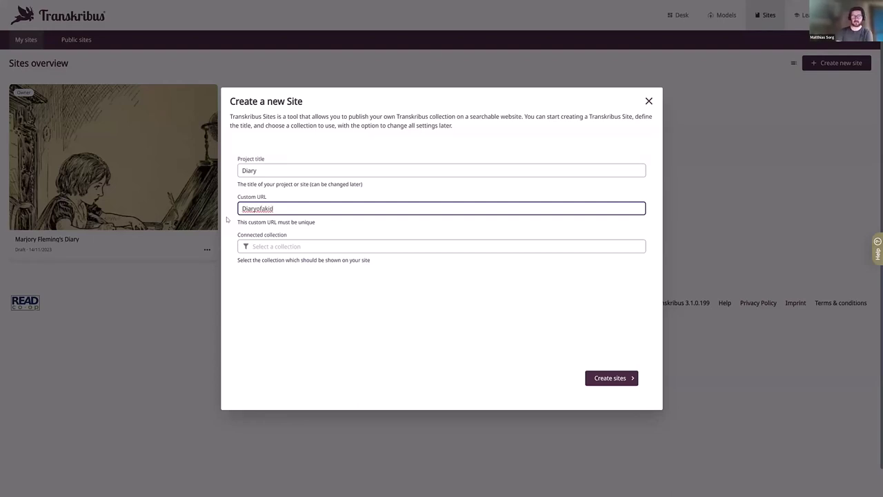
left_click(279, 246)
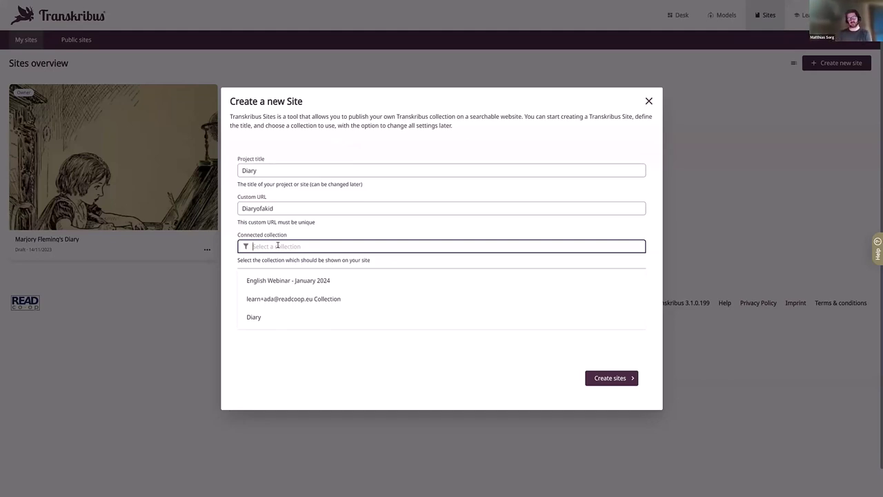
left_click(258, 318)
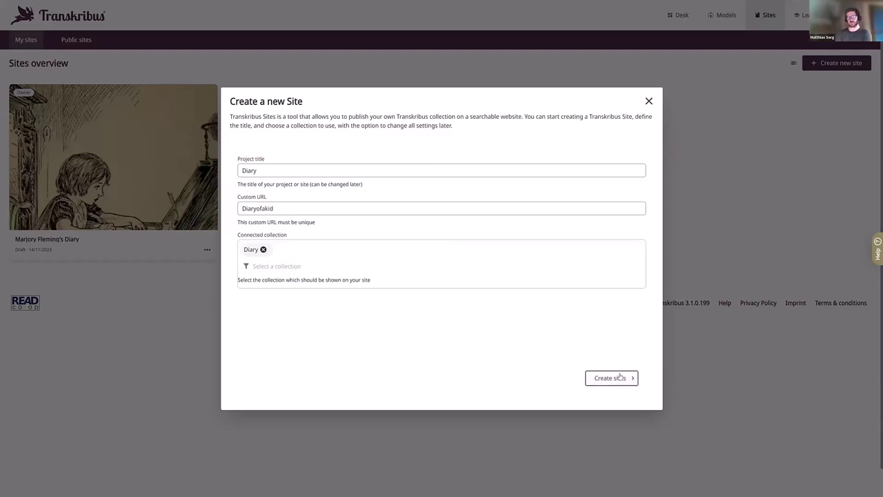
left_click(650, 102)
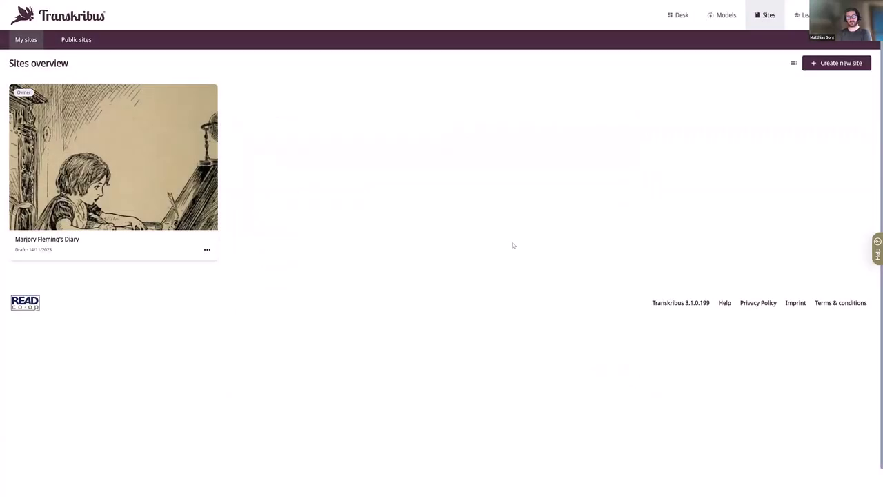
Step: Open the existing Marjory Fleming's Diary site for editing and set its title to "Marjory Fleming's Diary - an exhibition"
left_click(152, 179)
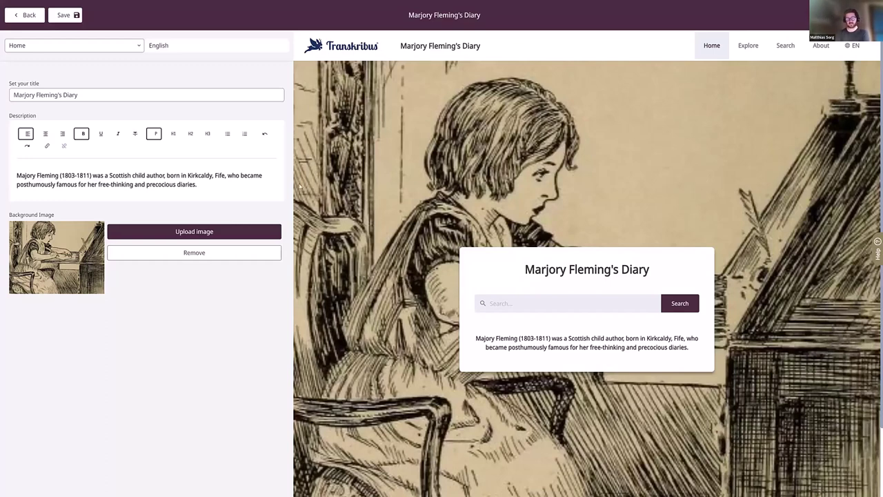
left_click(88, 94)
key("BackSpace")
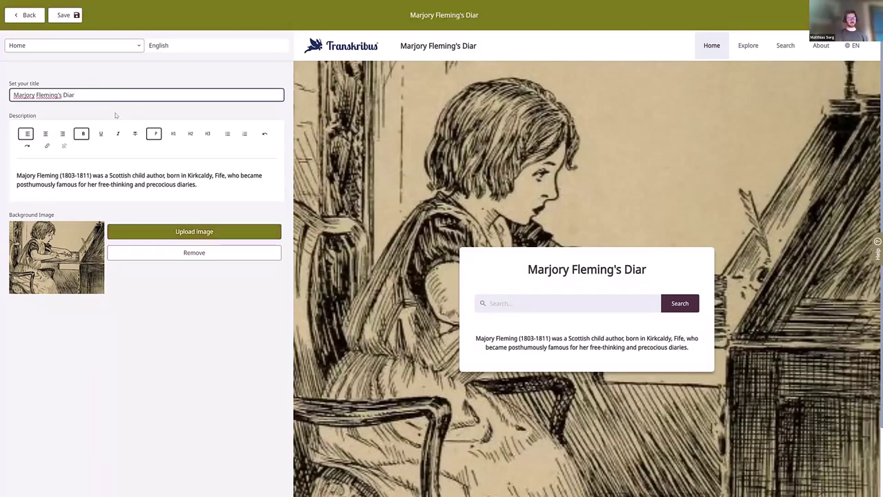
type("y")
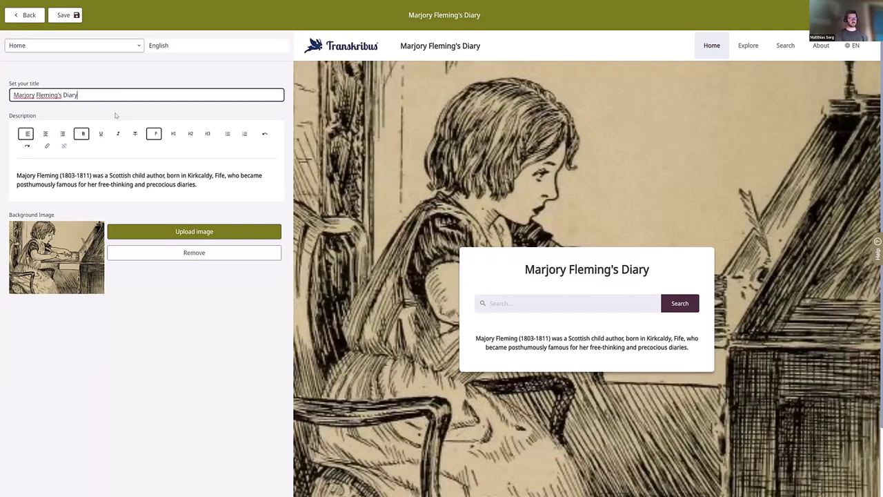
type(" - an exhibition")
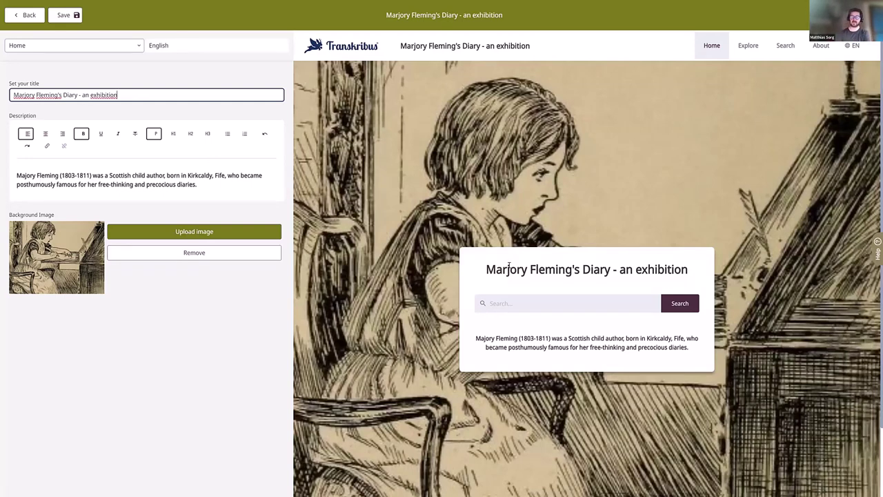
Step: Change the whole home page description from bold to italic
left_click(204, 184)
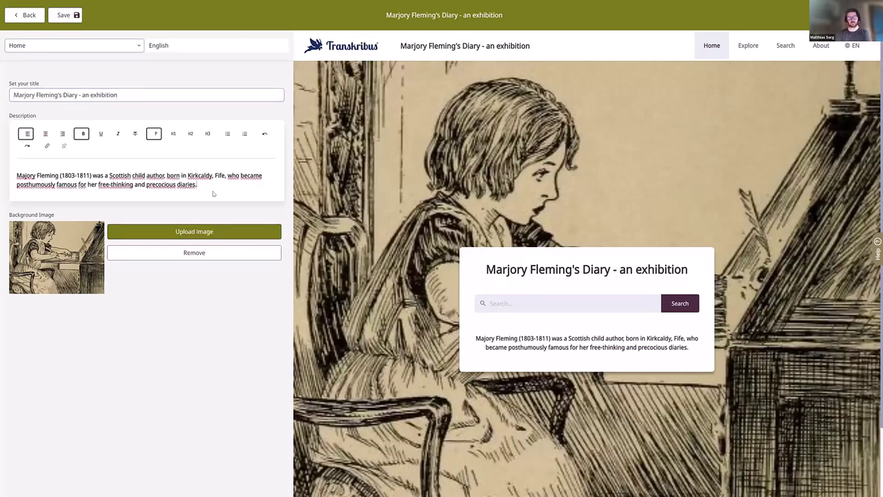
left_click_drag(197, 185, 14, 175)
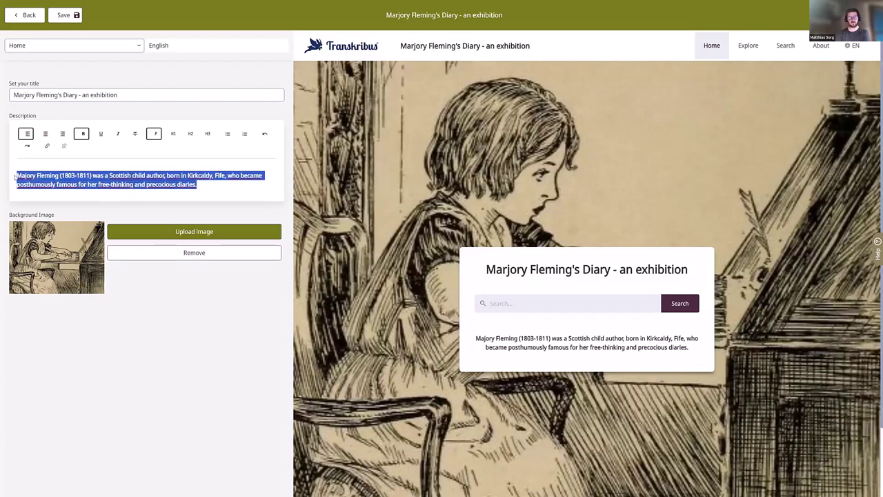
left_click(86, 135)
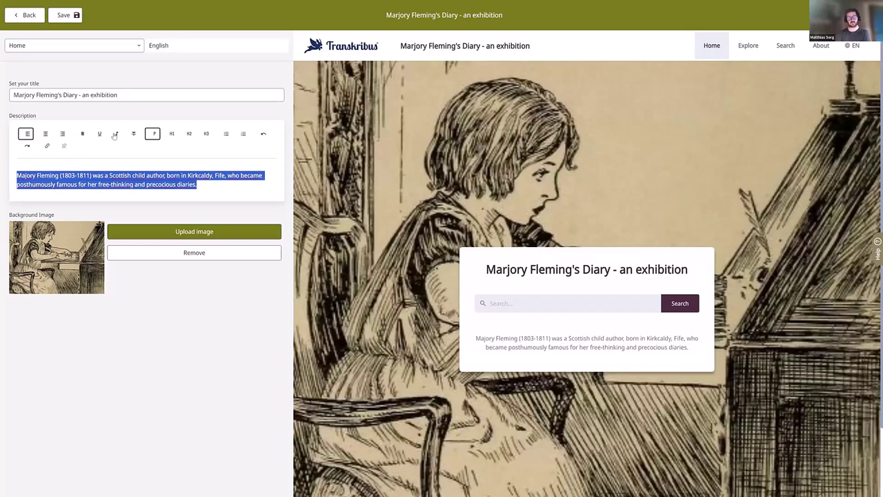
left_click(116, 135)
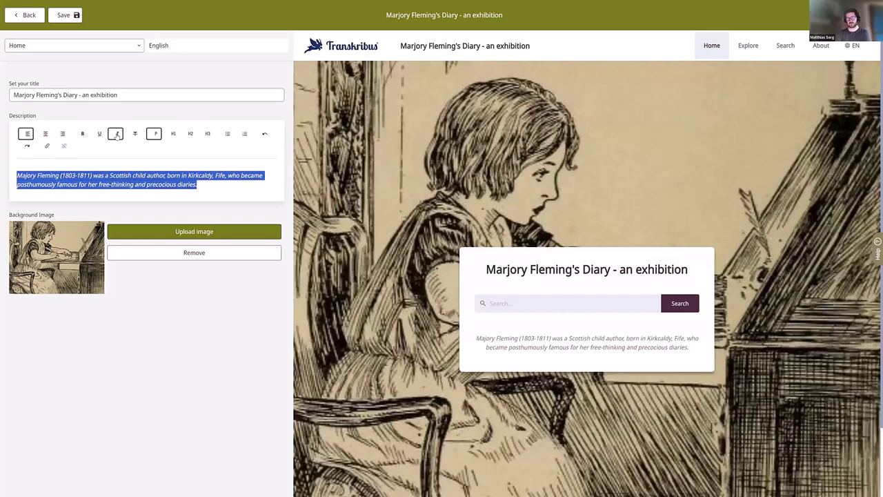
left_click(220, 193)
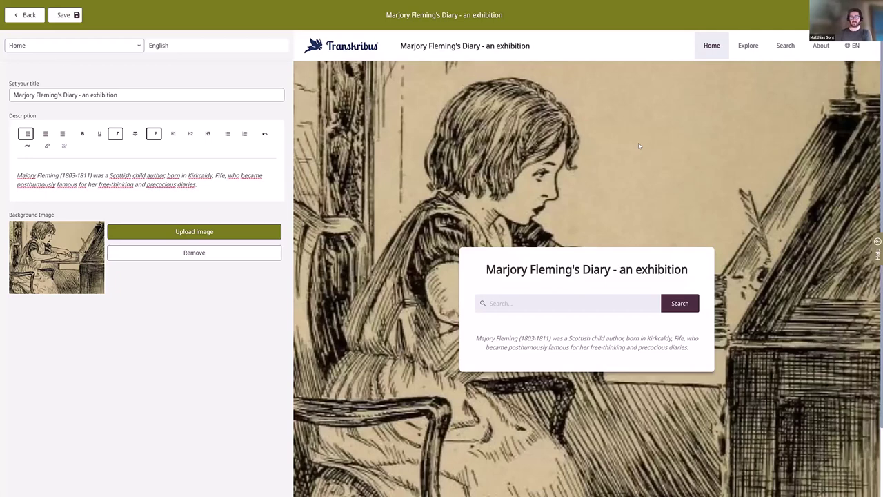
Step: Look through the site's About, Home, Explore and Search pages and the settings each one offers
left_click(139, 46)
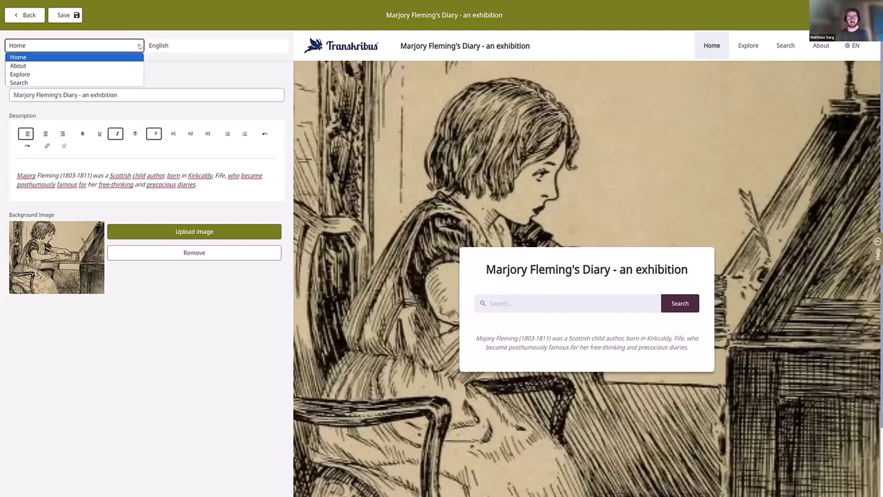
left_click(42, 67)
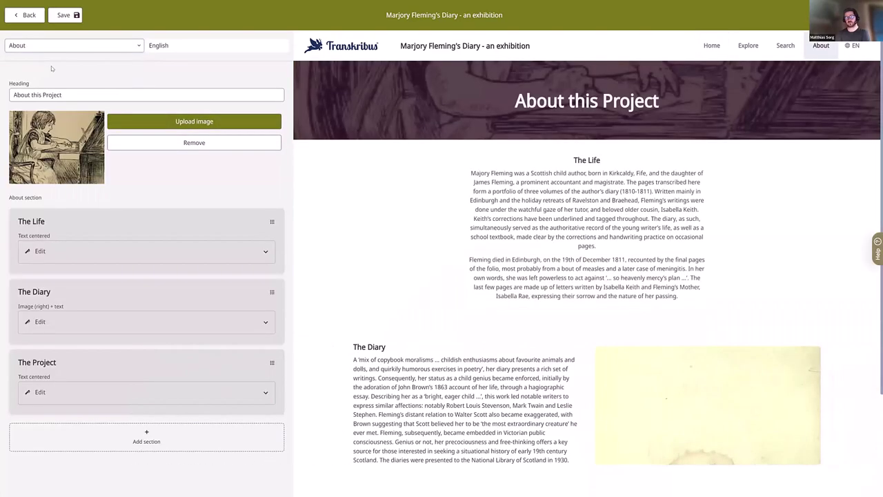
left_click(138, 47)
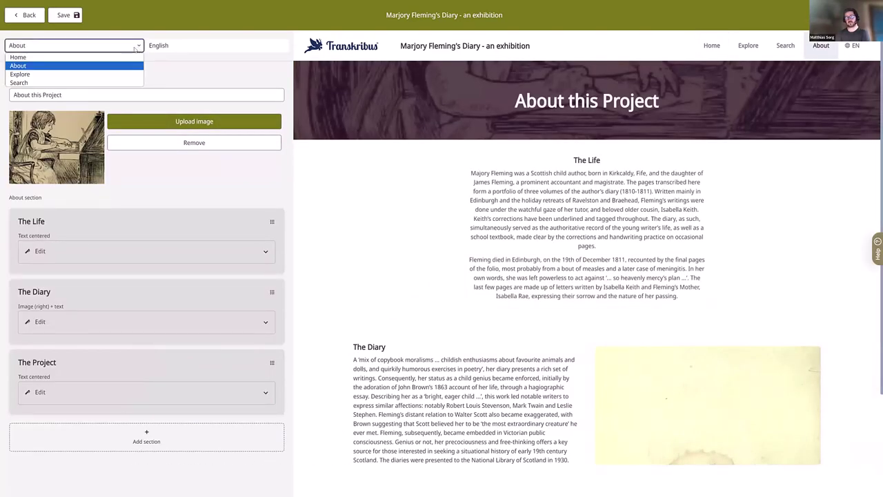
left_click(290, 102)
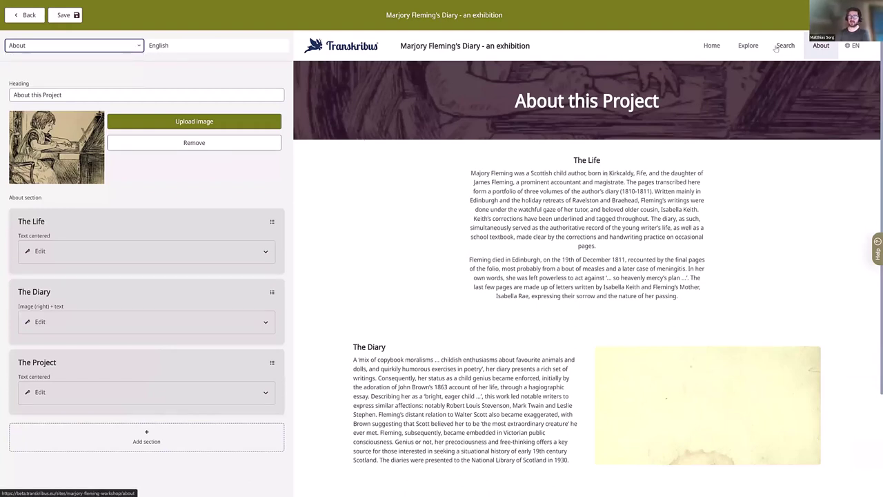
left_click(712, 47)
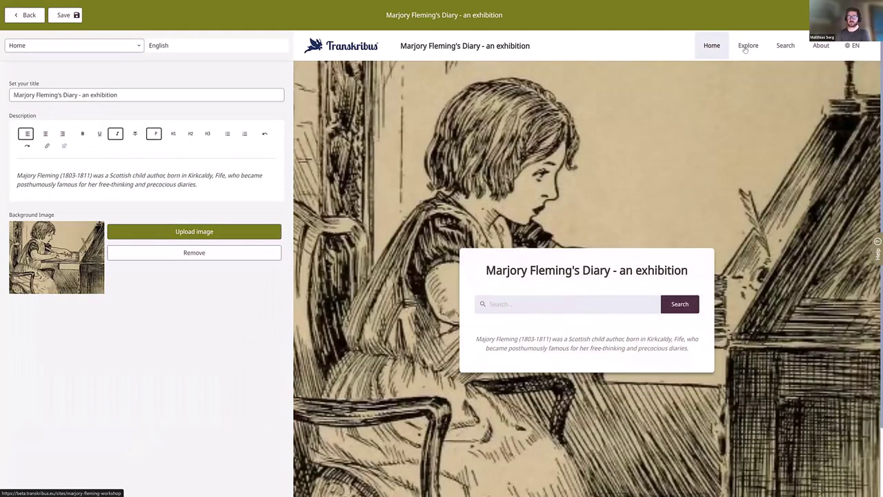
left_click(747, 46)
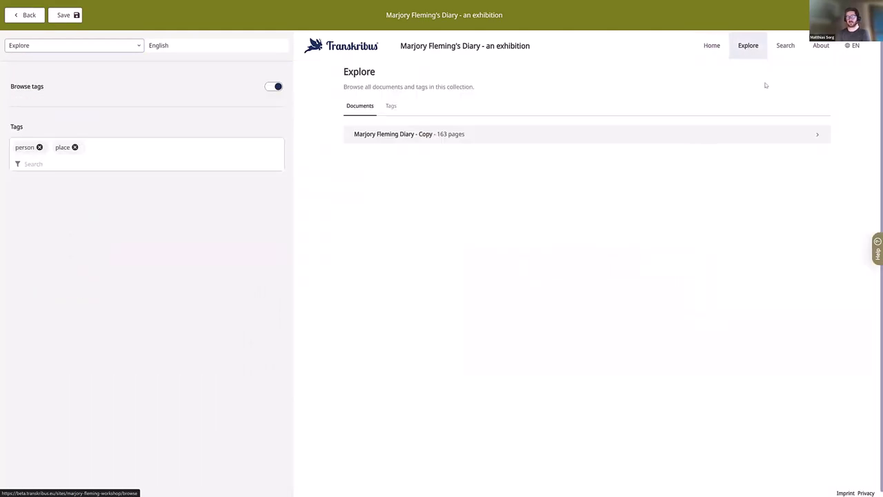
left_click(784, 46)
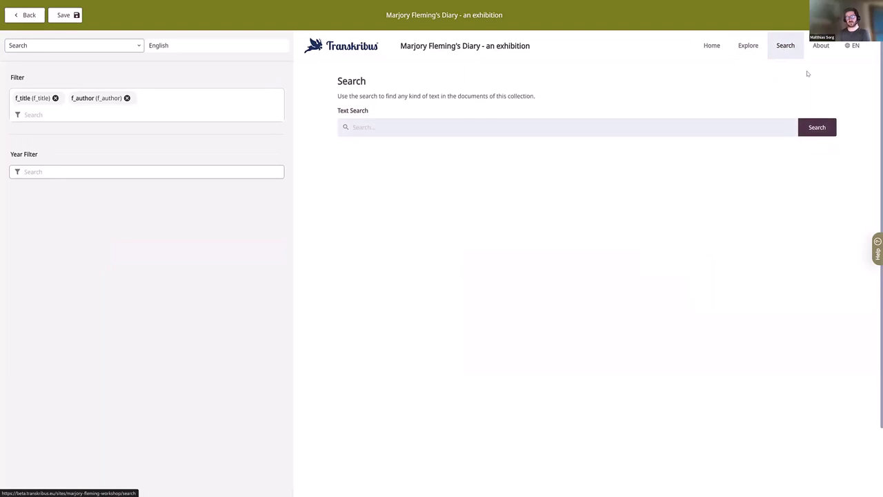
left_click(820, 47)
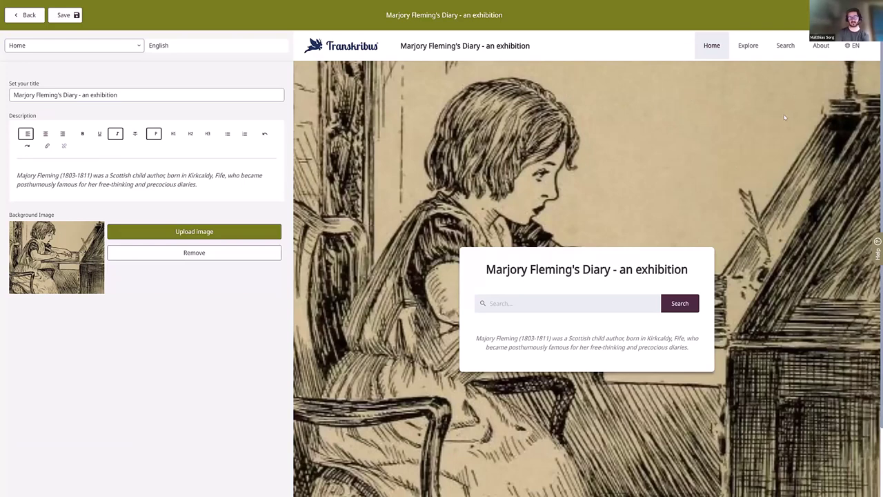
Step: Return to the About page, review its content, and open The Life section for editing
left_click(130, 46)
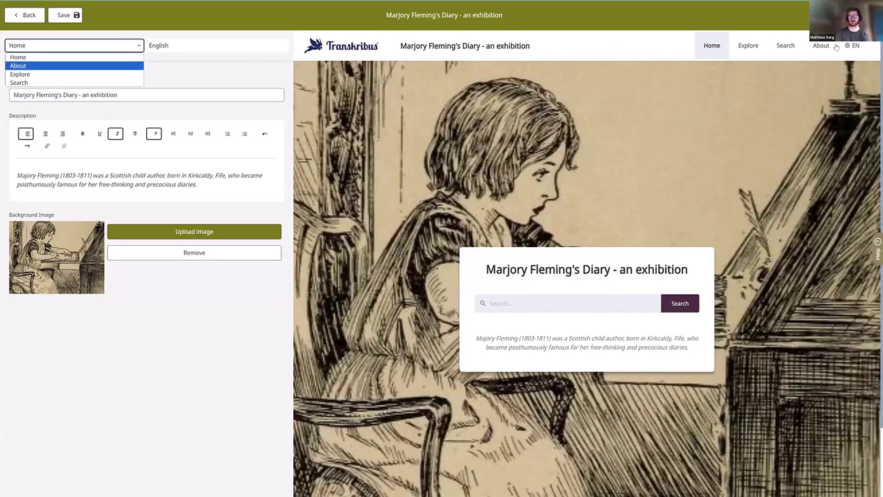
left_click(35, 66)
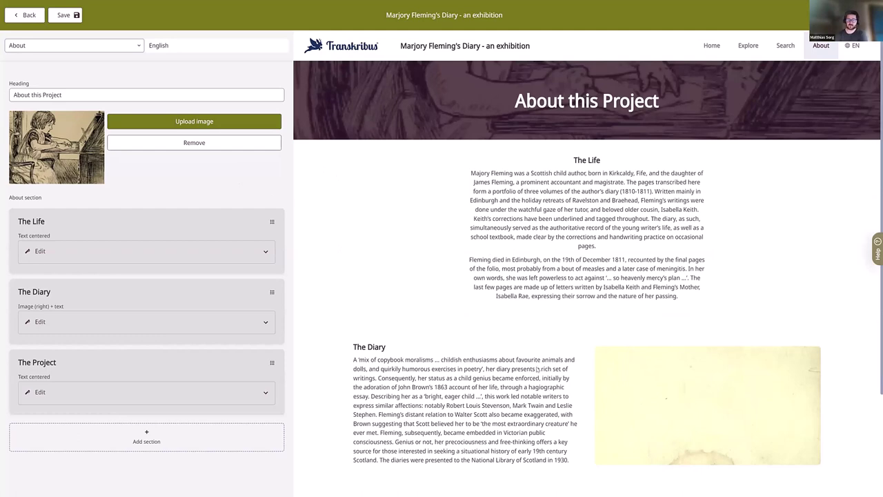
scroll(537, 369, "down", 2)
scroll(508, 329, "up", 2)
left_click(80, 91)
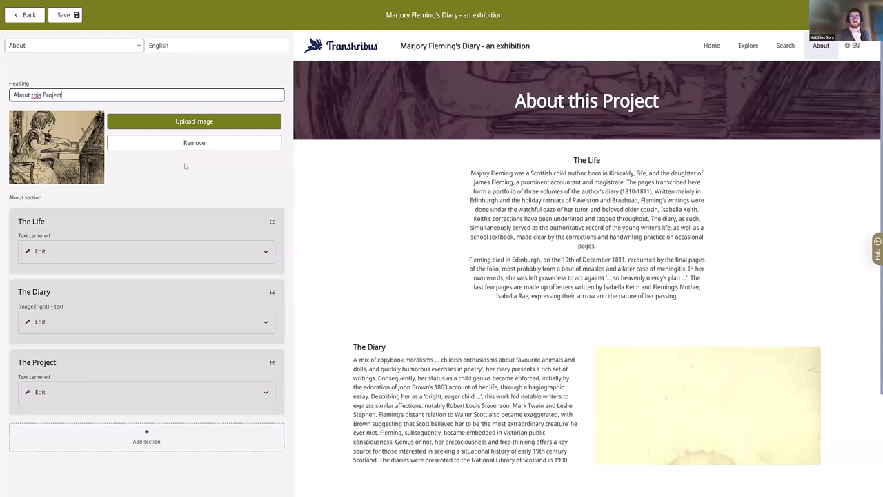
left_click(564, 210)
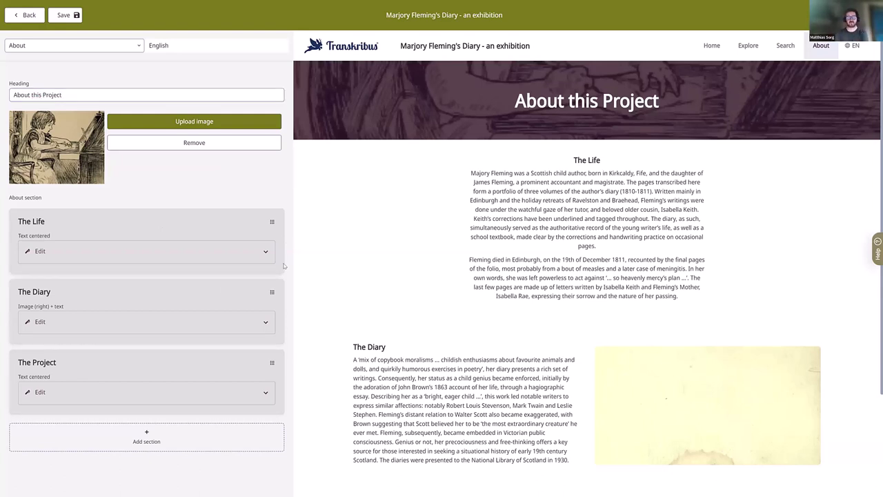
left_click(56, 252)
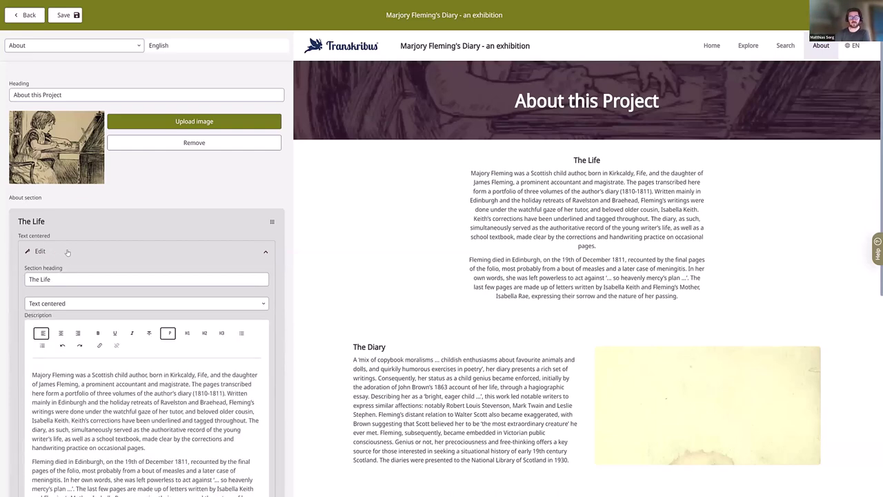
scroll(67, 250, "down", 1)
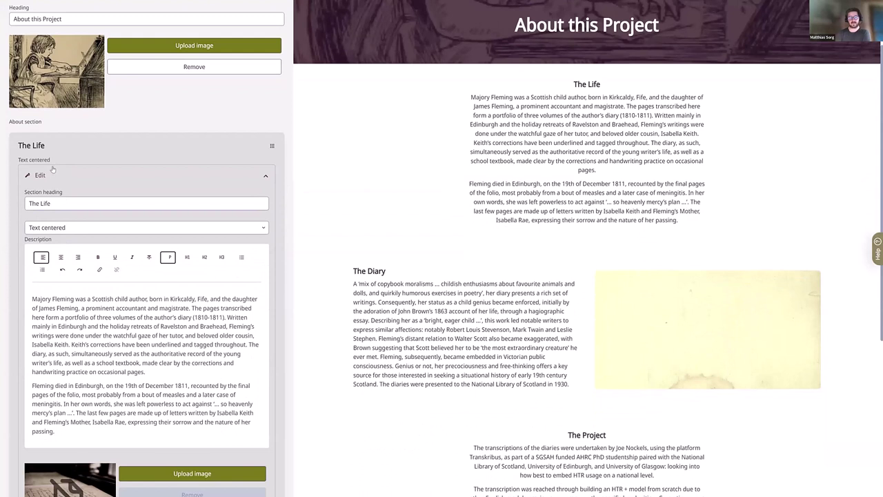
scroll(48, 259, "down", 1)
Step: Make the opening words "Majory Fleming was" bold in The Life description and check them in the preview
left_click(38, 260)
key("ctrl+shift+Right")
key("ctrl+shift+Right")
key("ctrl+shift+Right")
key("ctrl+shift+Right")
key("ctrl+shift+Right")
key("ctrl+shift+Right")
key("ctrl+shift+Right")
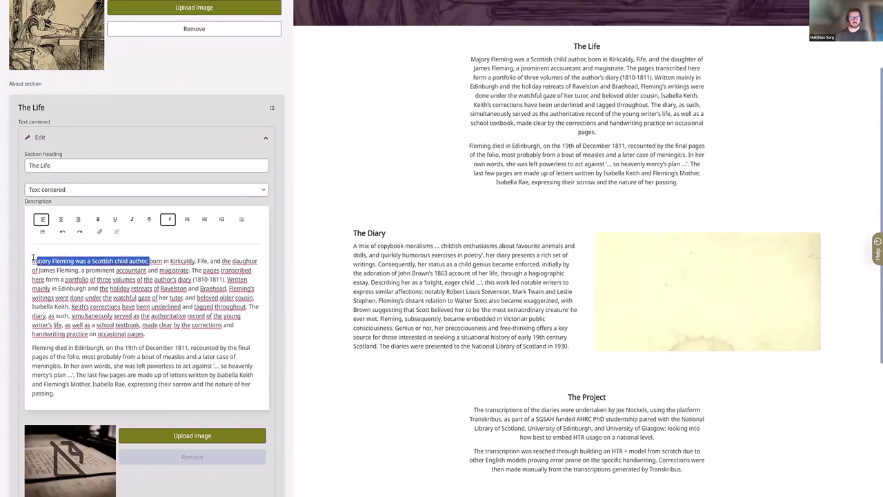
left_click(32, 261)
left_click_drag(32, 261, 83, 260)
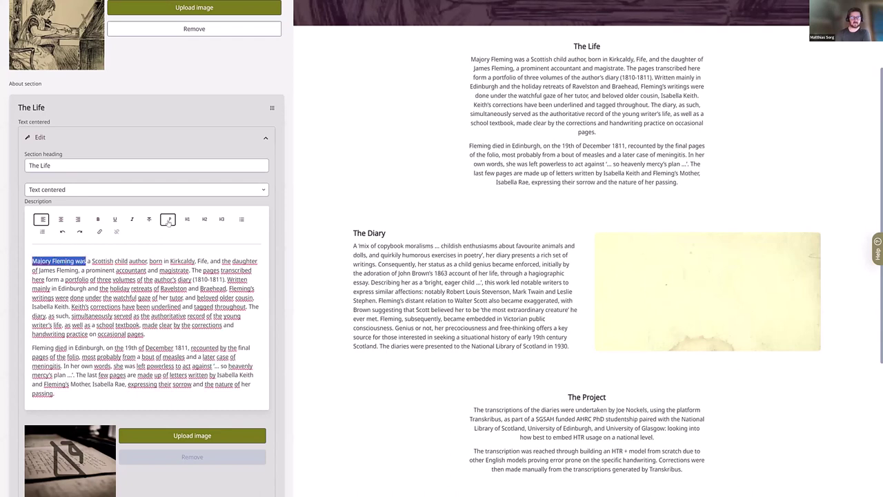
left_click(97, 219)
scroll(442, 145, "up", 1)
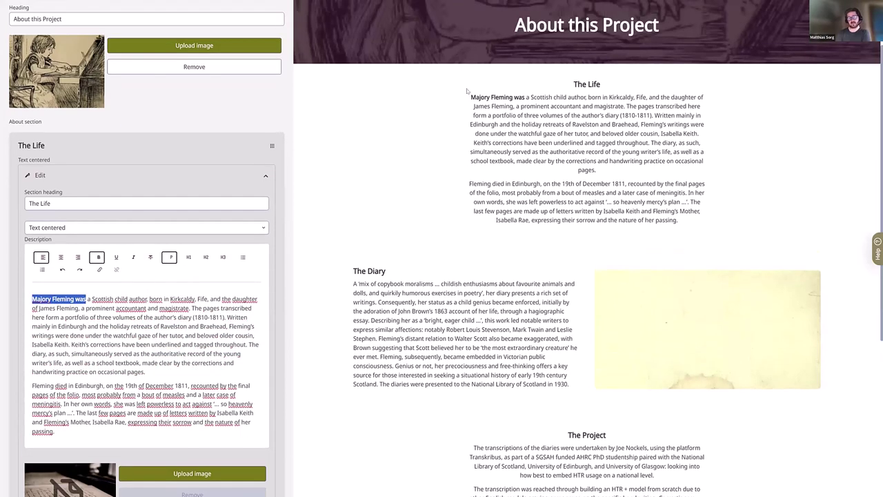
left_click_drag(471, 97, 525, 97)
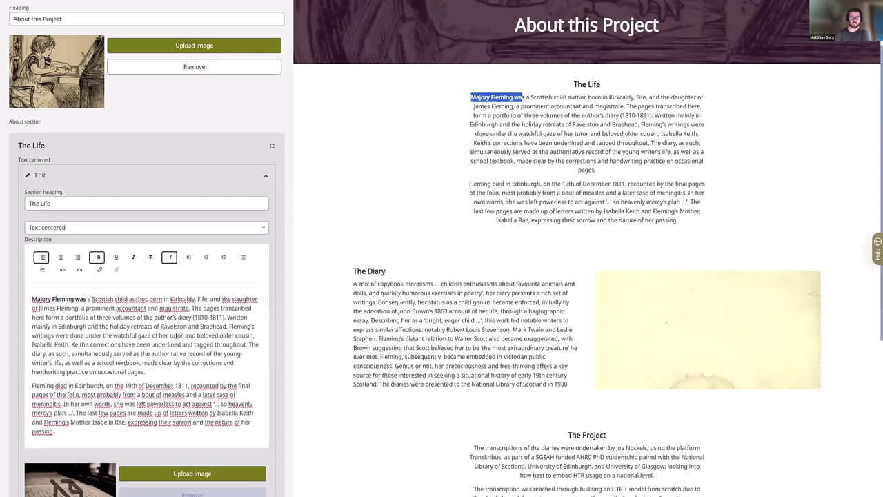
Step: Review the About page's sections, opening The Diary section to examine its heading, layout, description and image settings
scroll(138, 341, "down", 1)
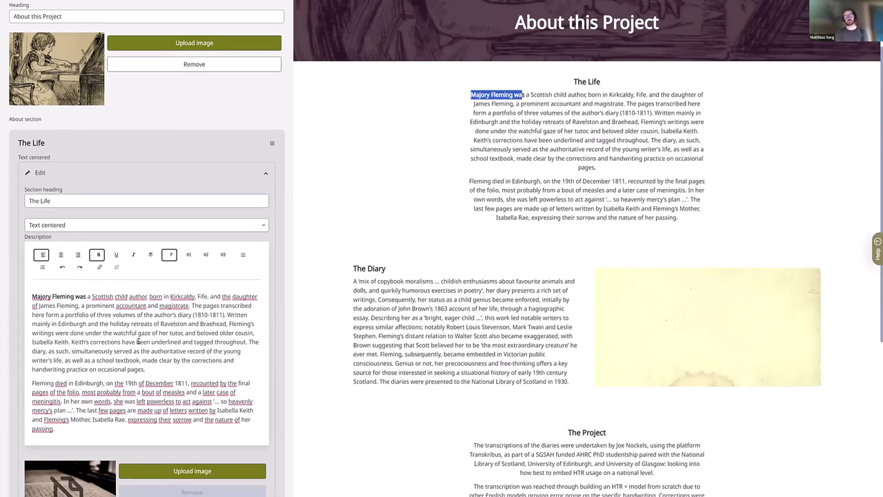
scroll(138, 341, "down", 1)
scroll(164, 312, "up", 1)
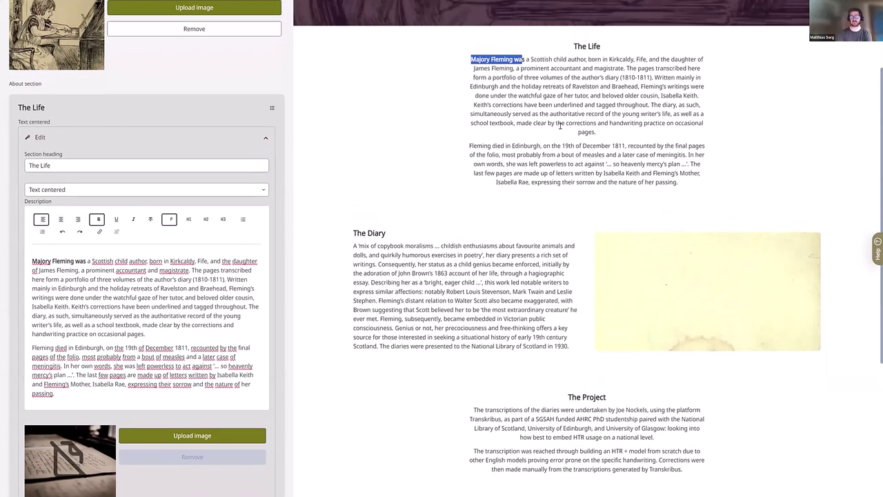
scroll(165, 389, "down", 4)
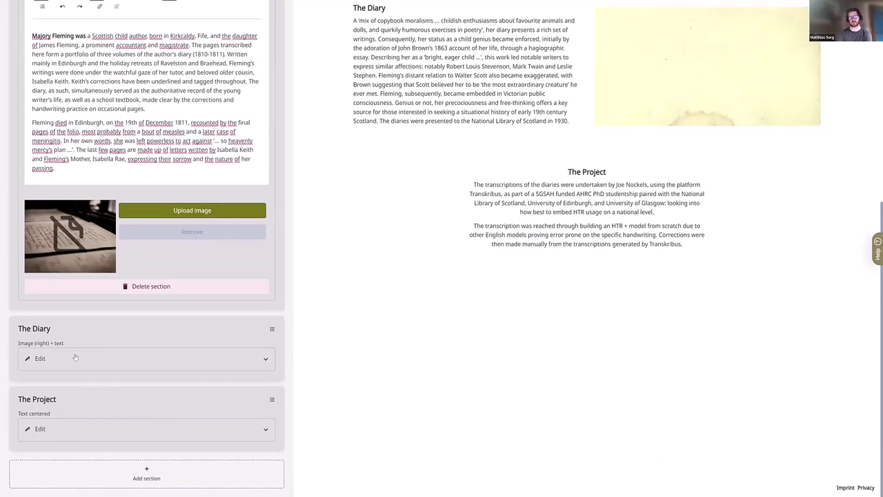
left_click(76, 359)
scroll(176, 343, "down", 4)
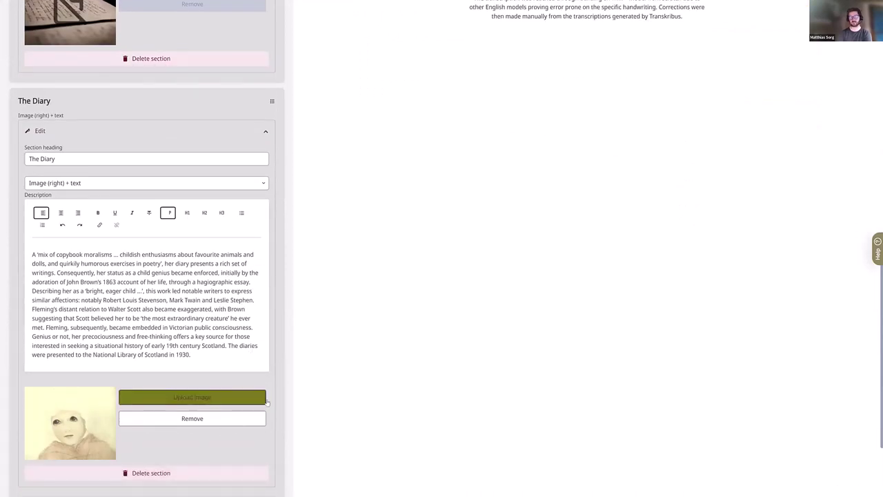
scroll(347, 359, "up", 2)
scroll(544, 271, "up", 1)
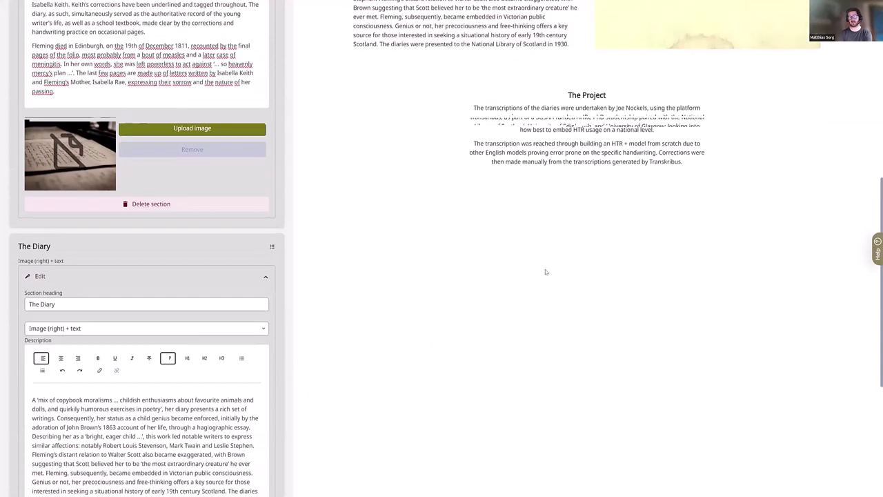
scroll(143, 414, "down", 5)
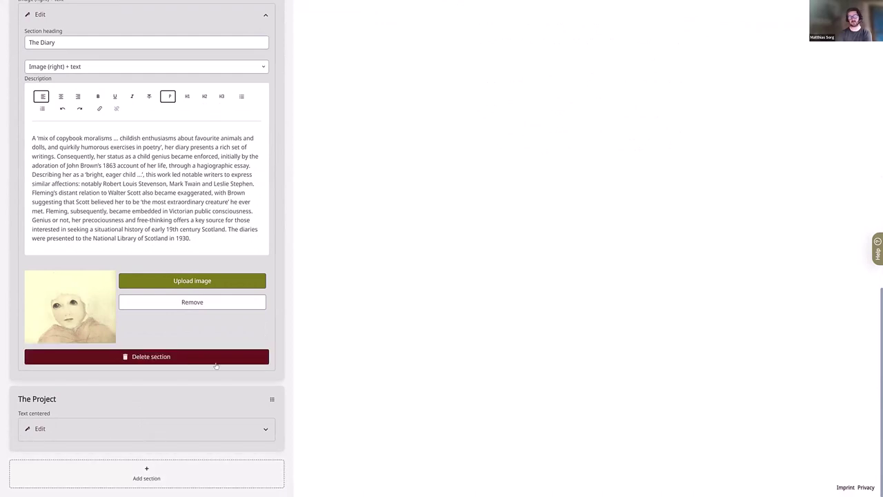
scroll(503, 297, "up", 5)
scroll(516, 323, "up", 6)
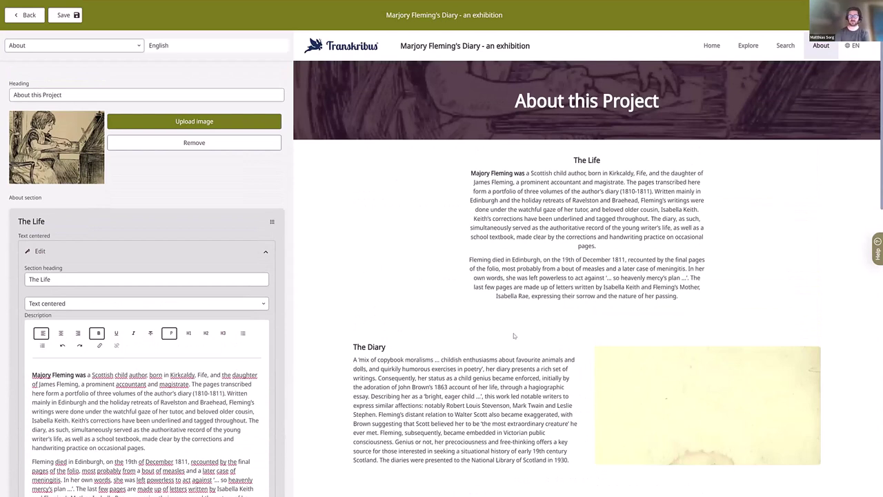
Step: Add the date tag to the browsable tags of the site's Explore page
left_click(747, 46)
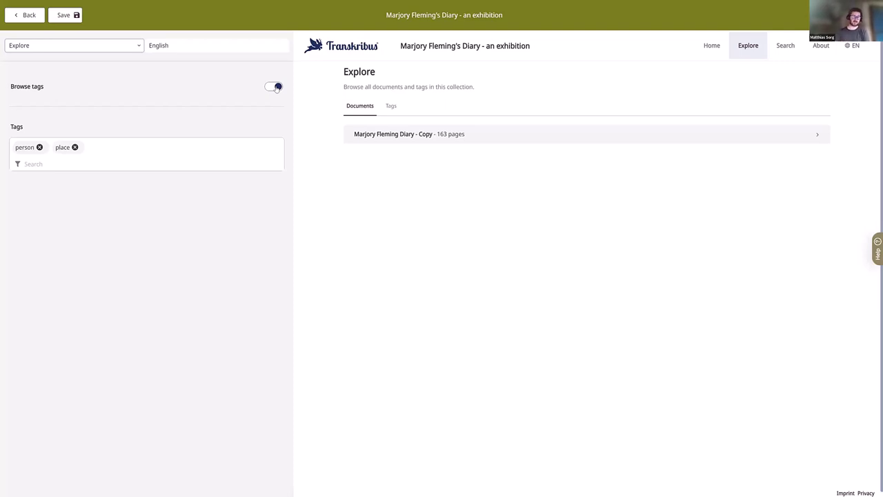
left_click(38, 166)
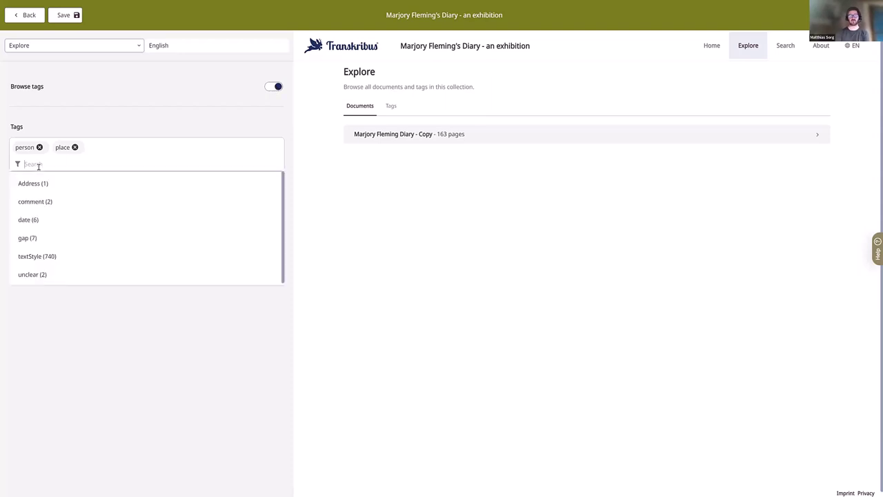
left_click(53, 221)
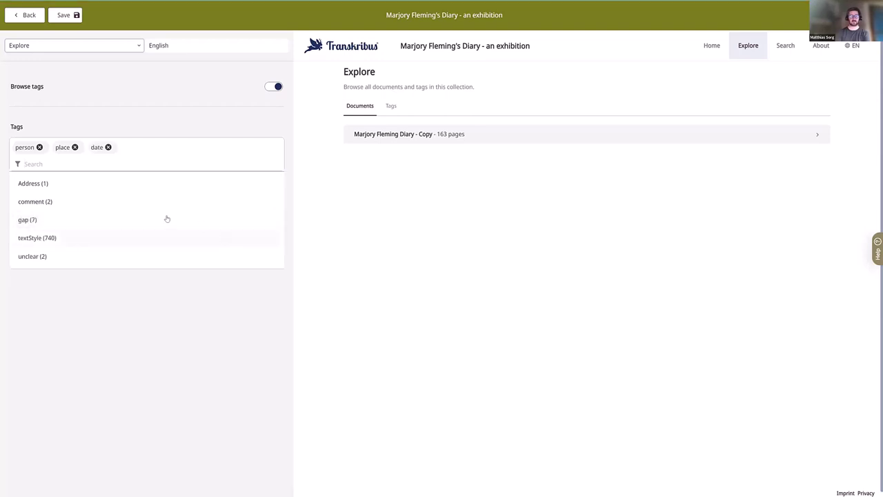
left_click(207, 321)
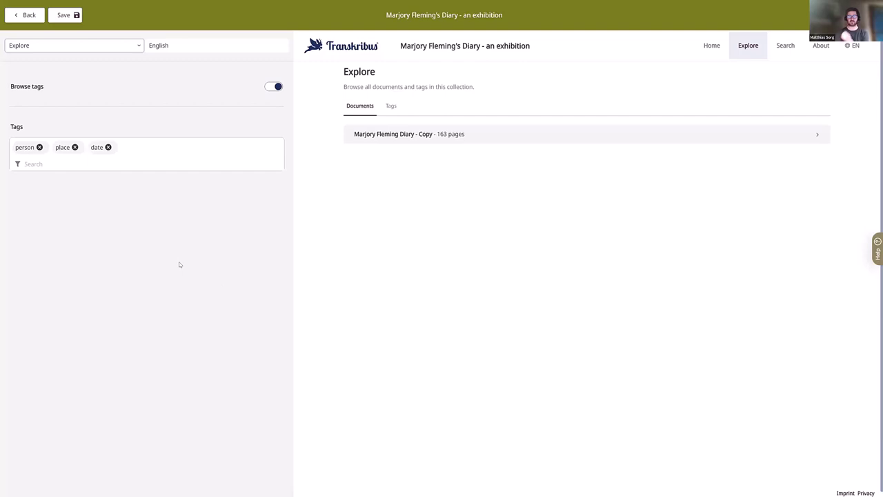
Step: Compare the Explore page's document and tag listings in the preview and open the date tag's results
left_click(390, 106)
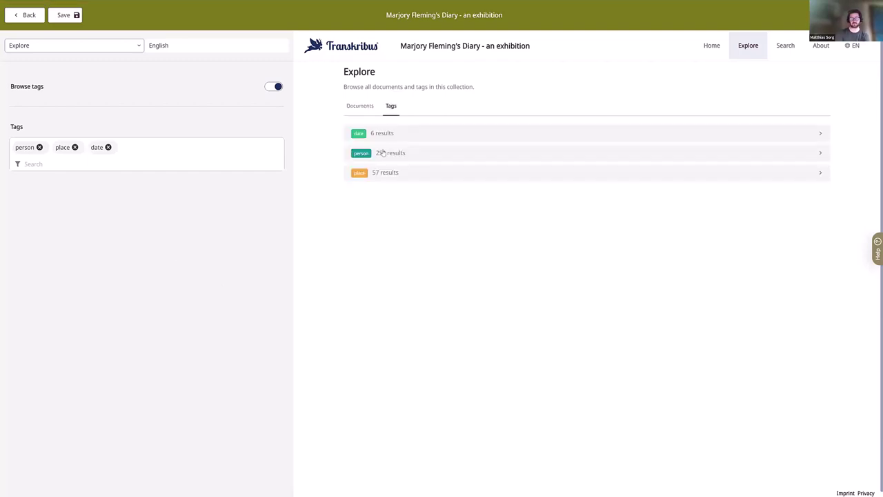
left_click(360, 108)
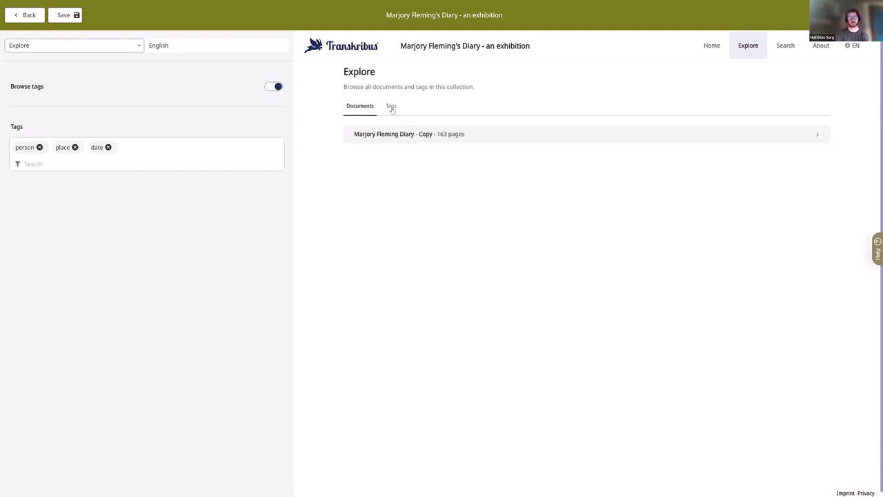
left_click(392, 107)
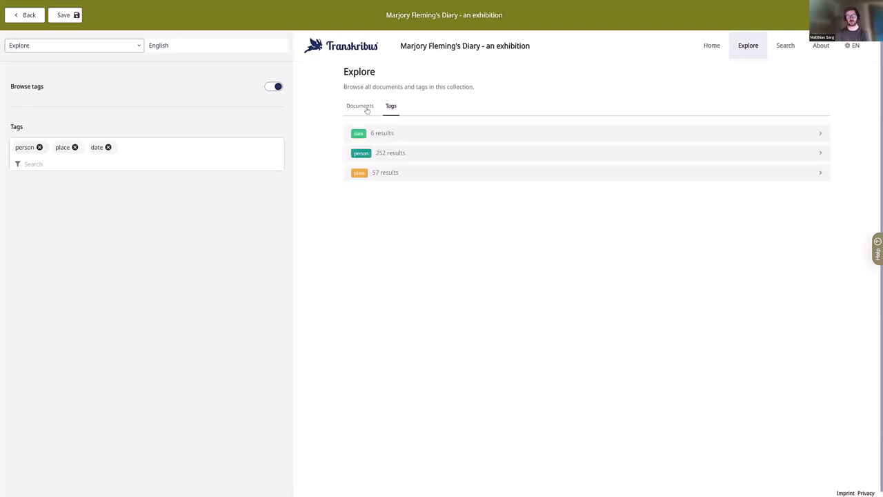
left_click(404, 134)
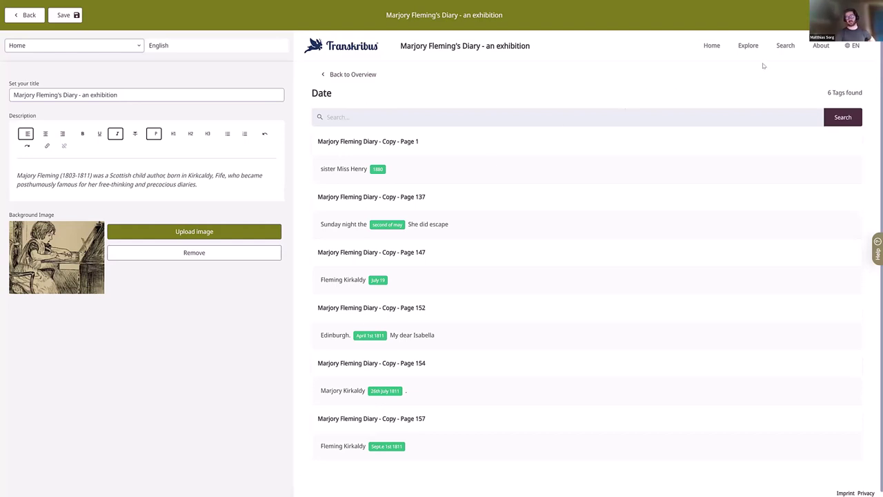
Step: Return to the Explore page and open page 3 of the Marjory Fleming Diary - Copy document
left_click(748, 45)
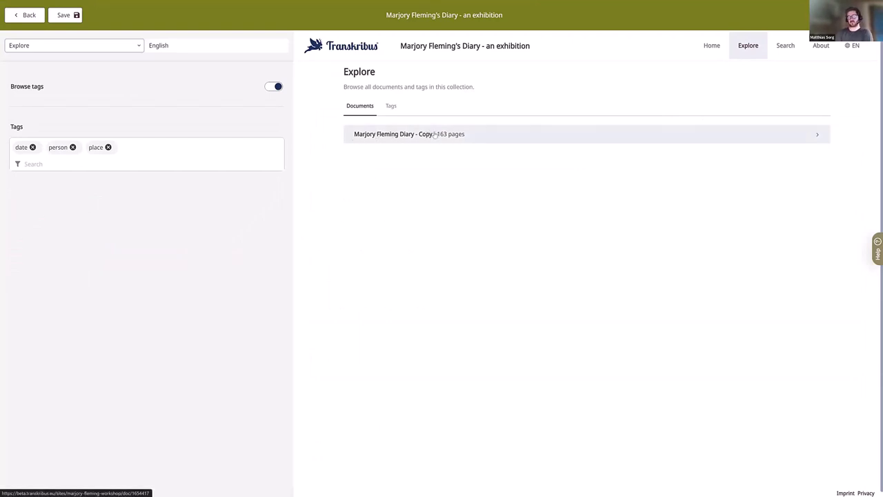
left_click(388, 134)
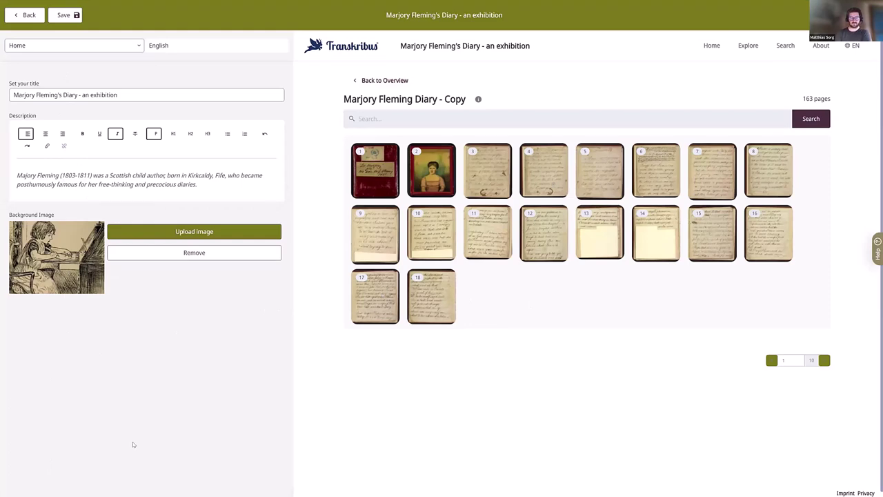
left_click(489, 176)
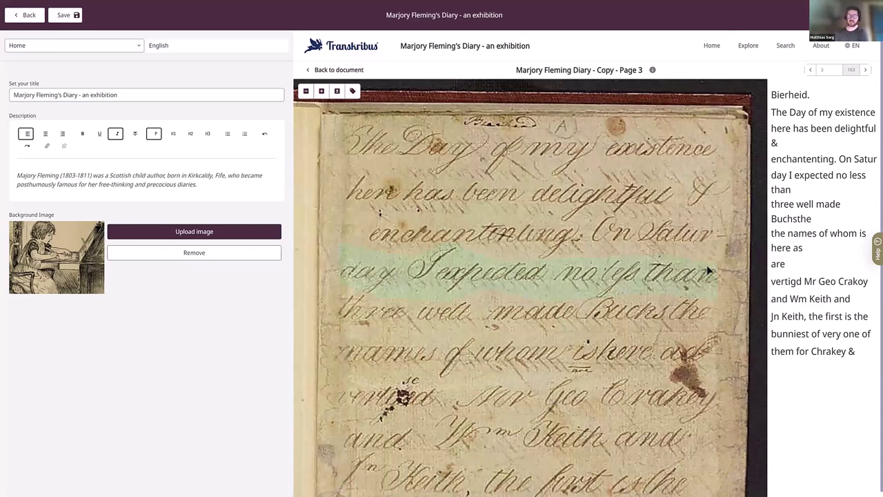
Step: Highlight several lines in the page image and in the transcription to examine how the two are linked
left_click(523, 199)
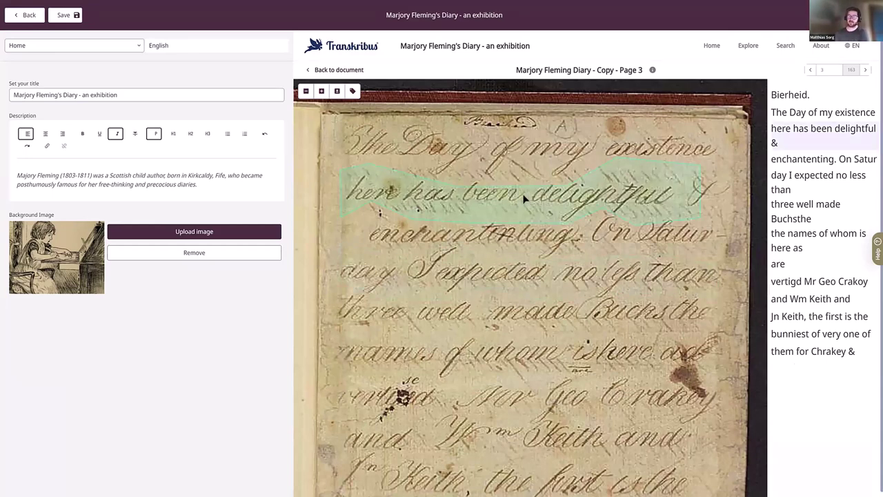
left_click(510, 273)
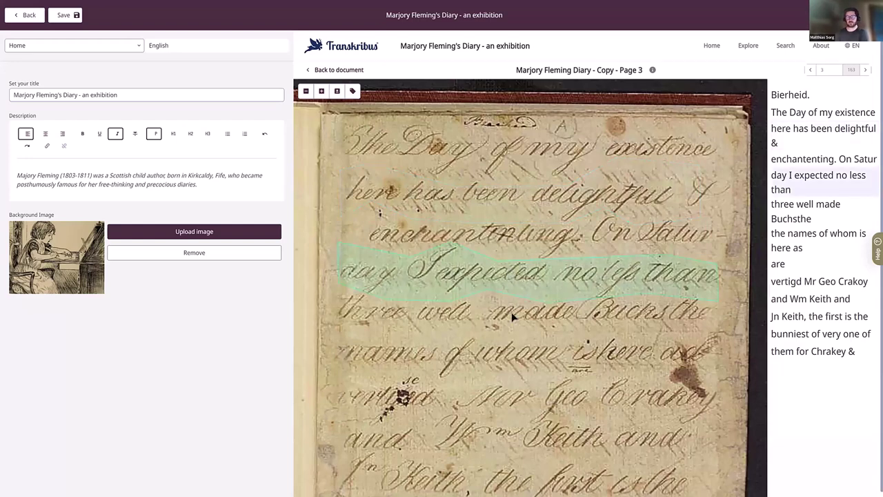
left_click(506, 350)
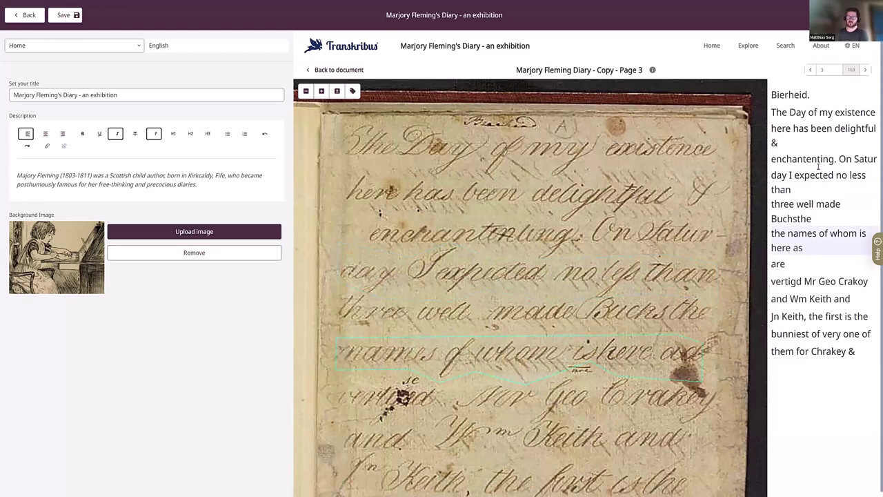
left_click(825, 112)
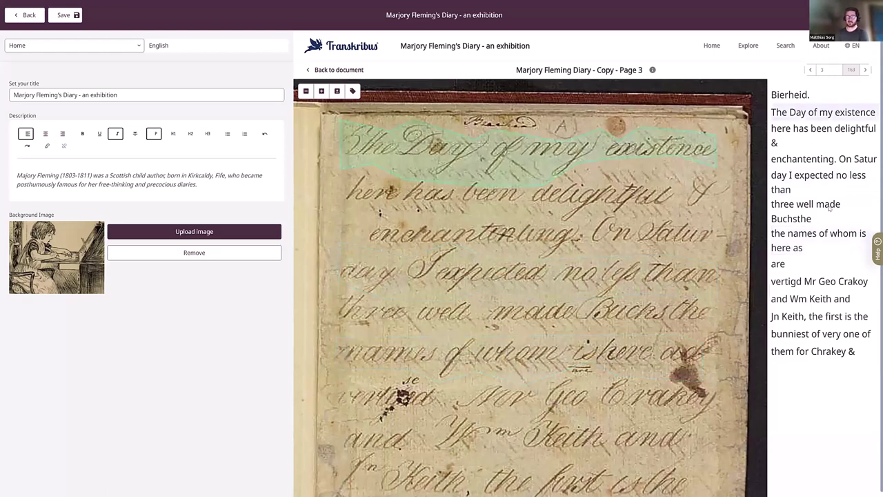
left_click(807, 175)
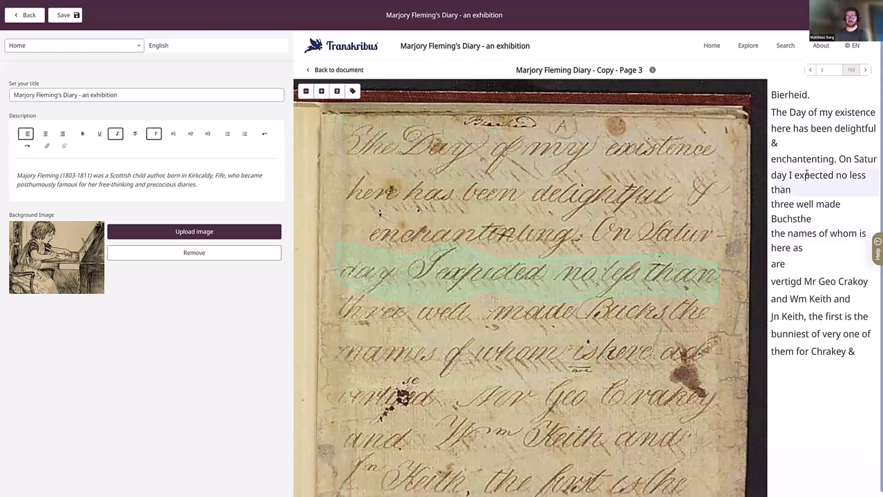
left_click(811, 282)
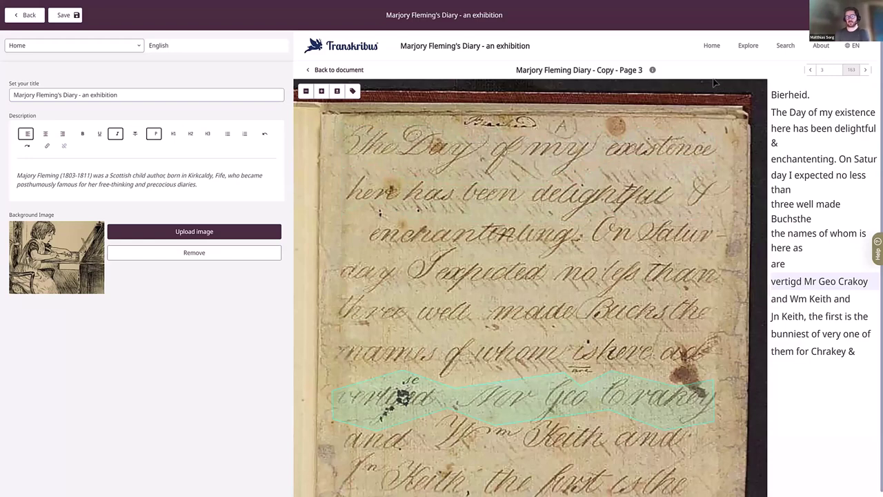
Step: Search the collection's text for "fleming" on the site's Search page
left_click(786, 47)
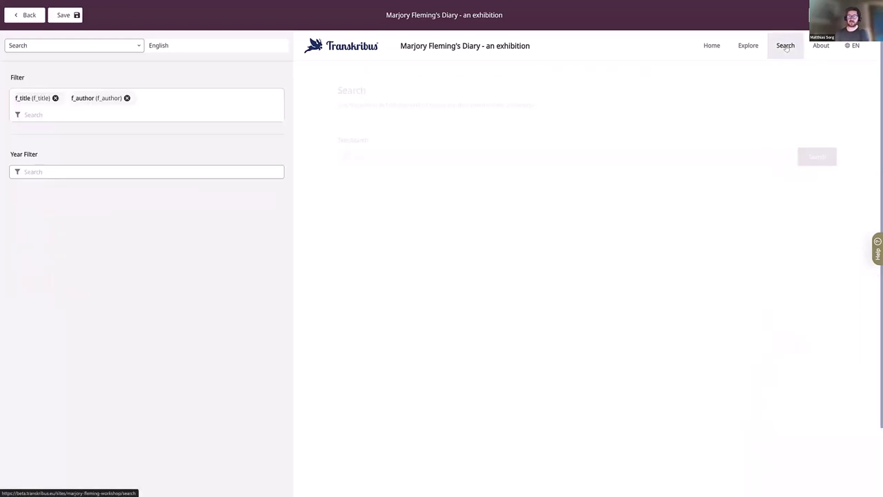
left_click(378, 127)
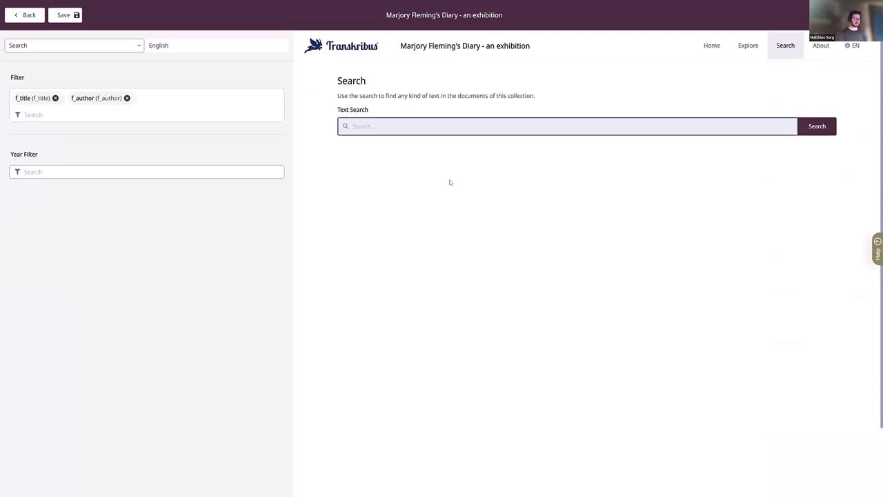
type("fleming")
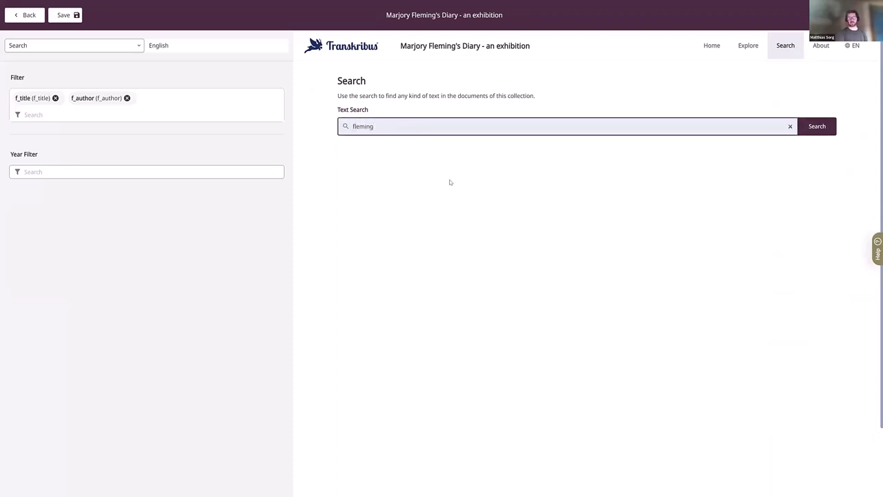
key("Return")
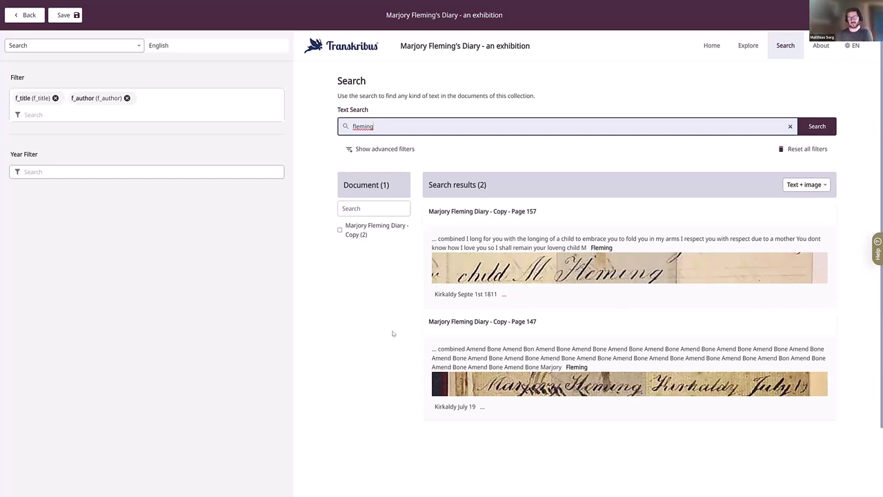
Step: Restrict the results to the Marjory Fleming Diary - Copy document and check the fuzzy search options among the advanced filters
left_click(341, 232)
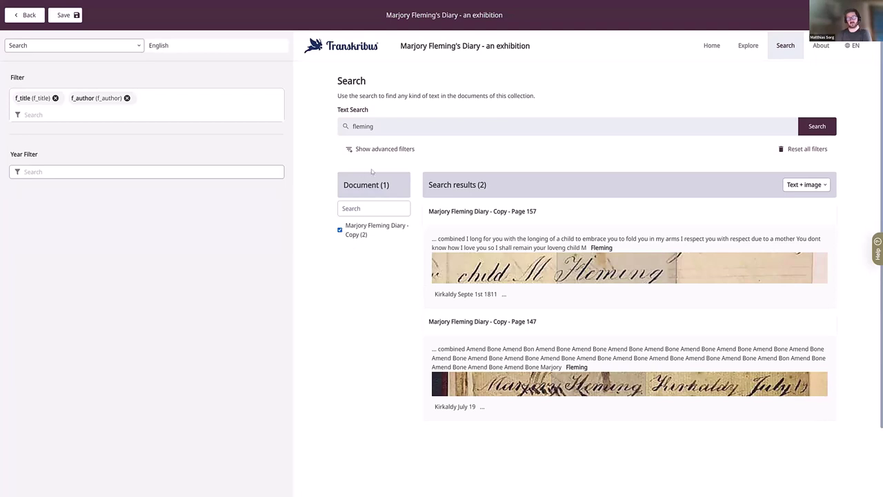
left_click(379, 149)
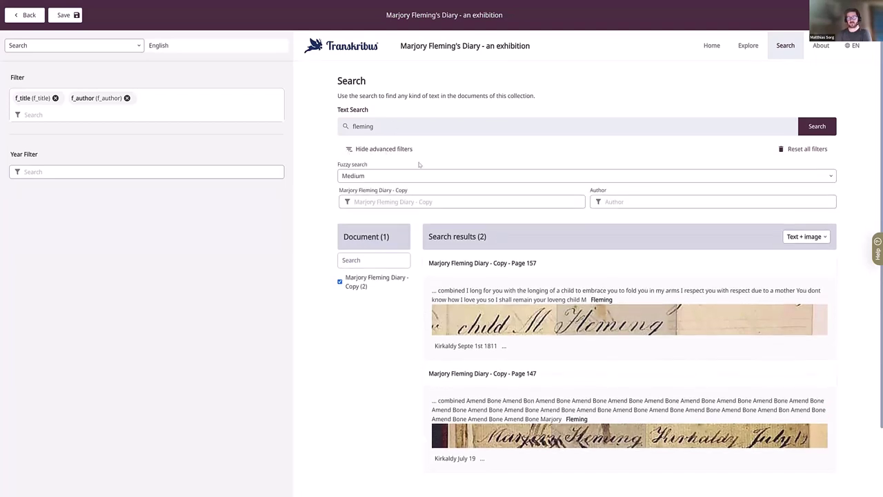
left_click(831, 177)
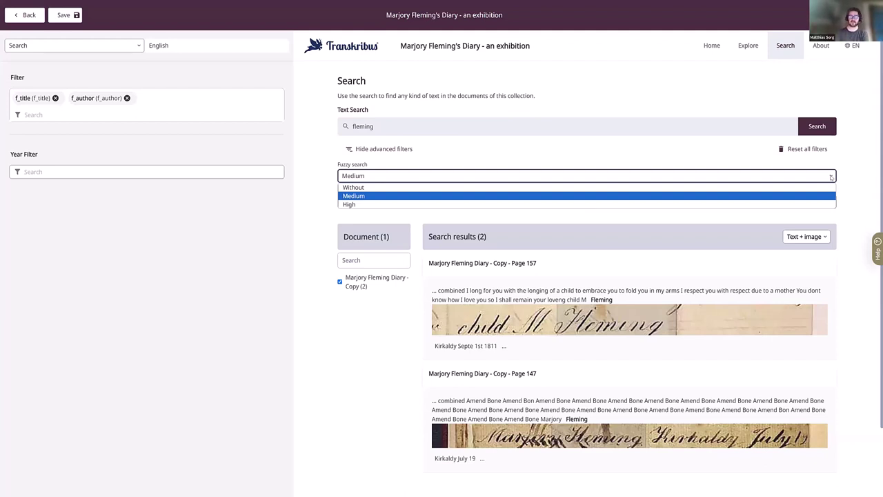
left_click(398, 216)
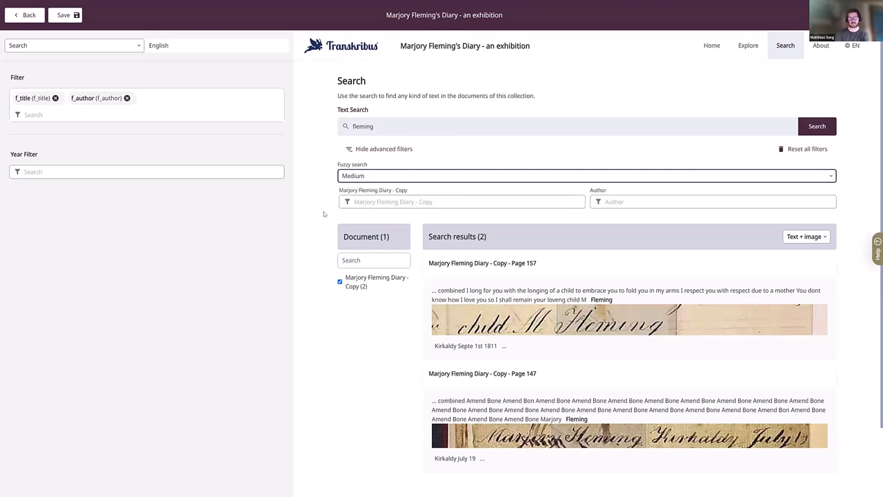
Step: Filter the search results by the author Marjory Fleming, and return to the site's home page
left_click(624, 201)
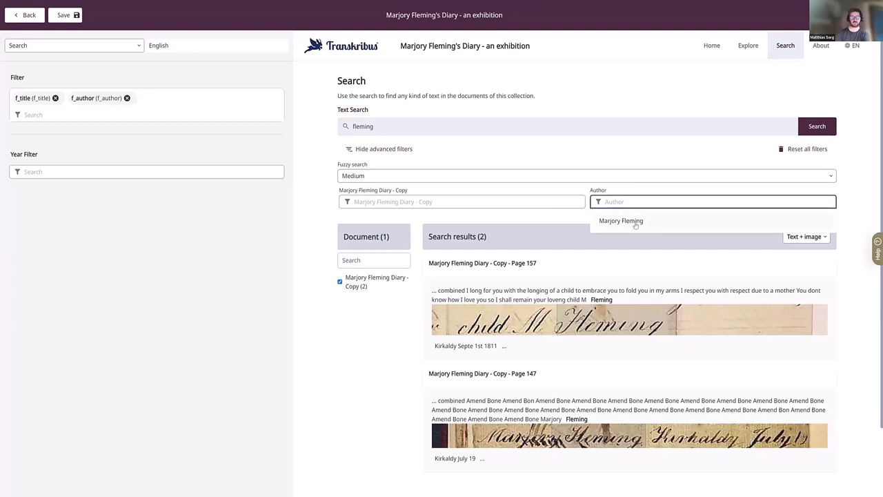
left_click(633, 222)
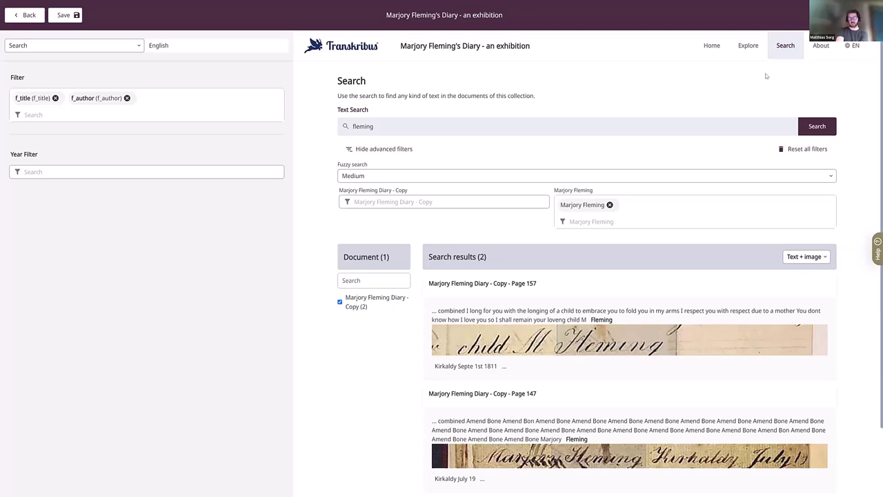
left_click(715, 46)
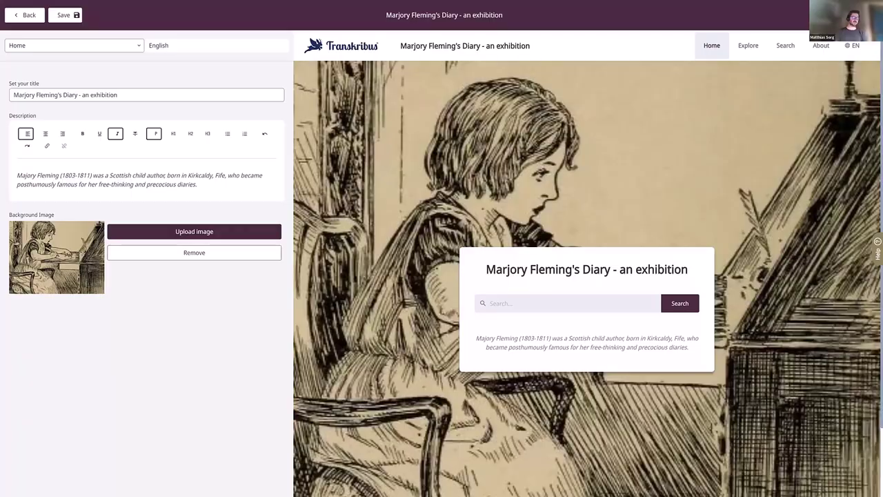
key("alt+Tab")
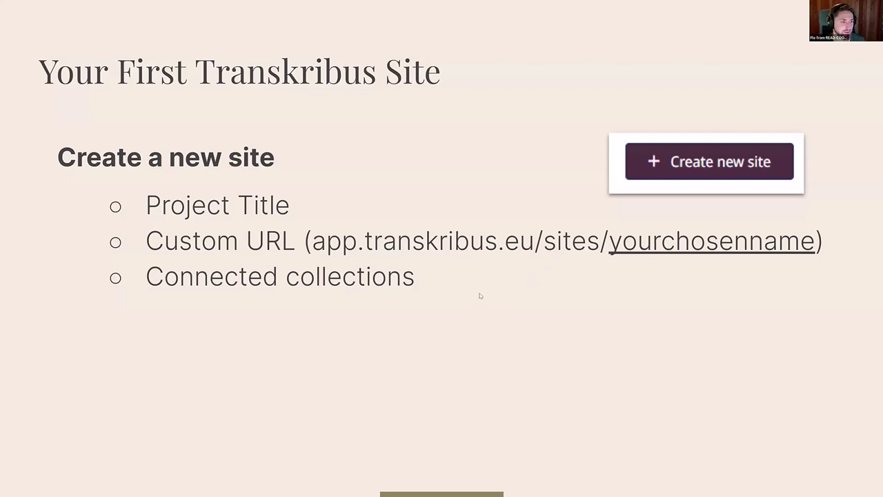
key("Right")
key("Right")
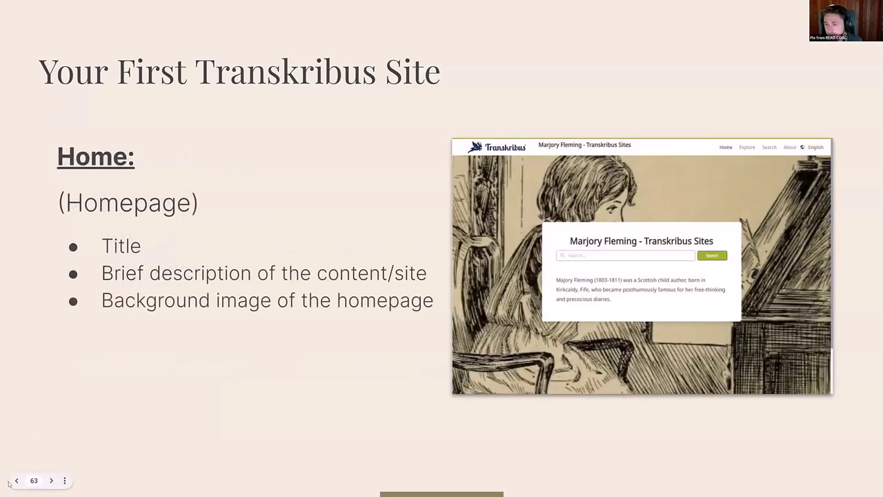
key("Right")
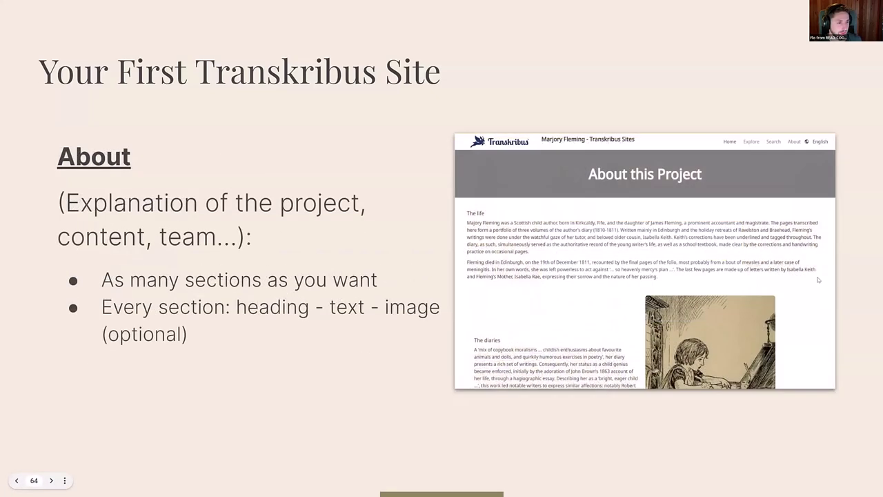
key("Right")
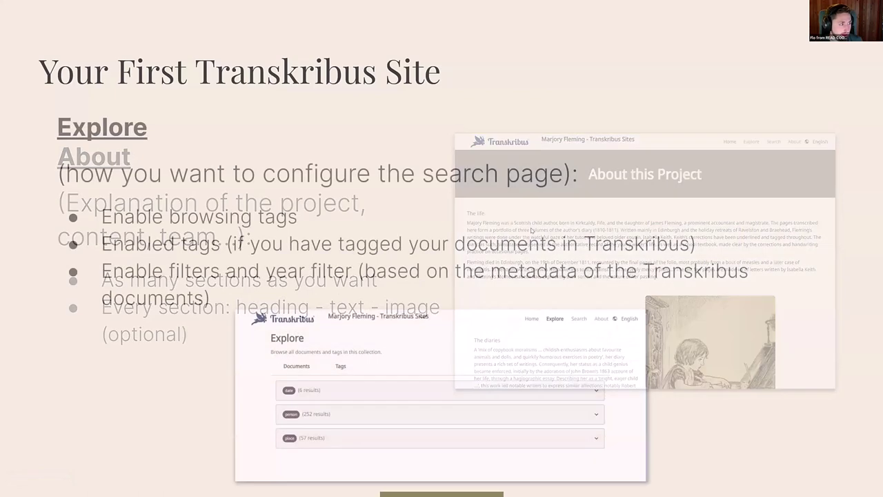
key("Right")
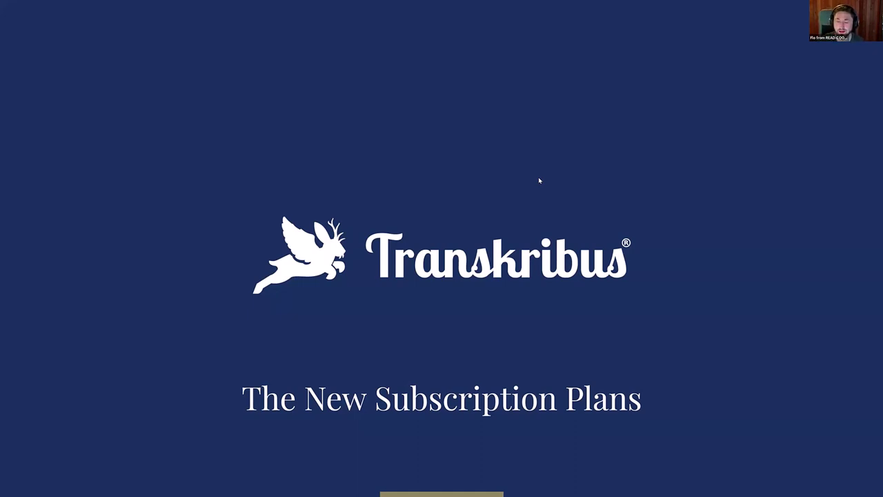
mouse_move(18, 480)
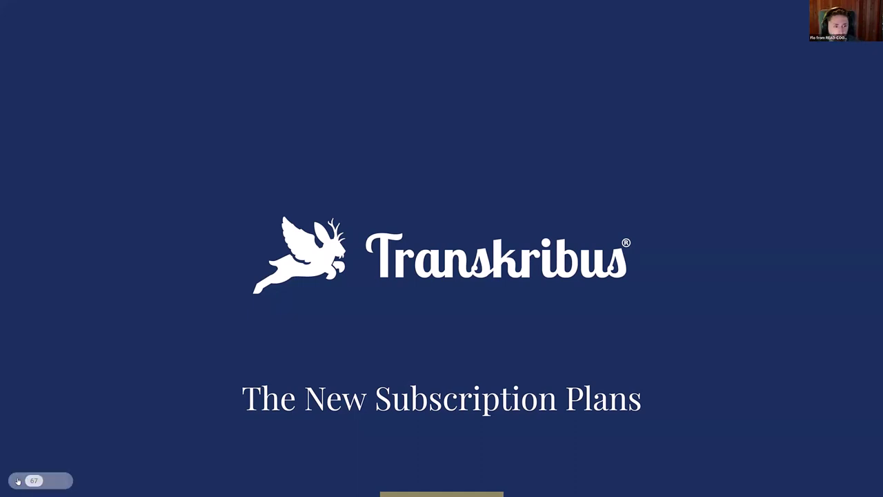
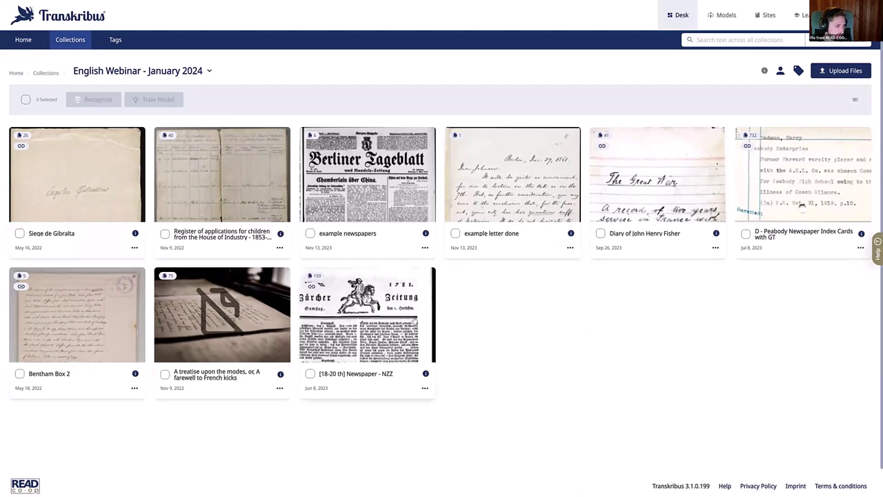
left_click(794, 179)
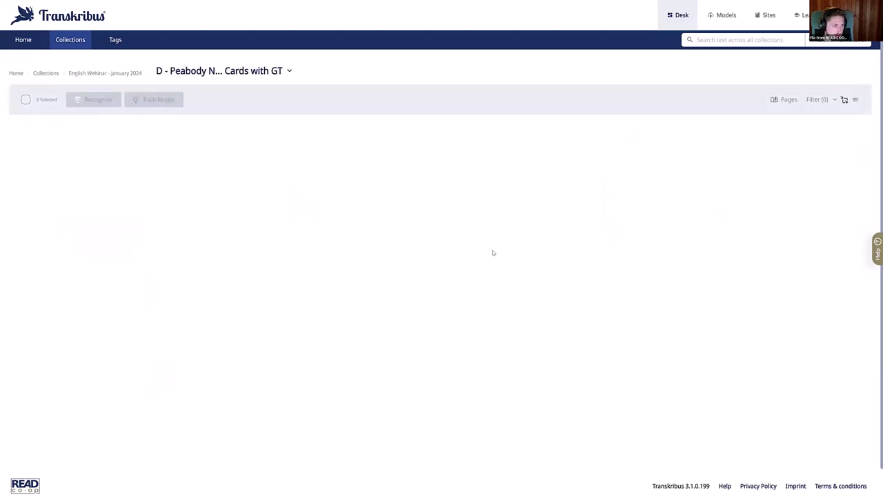
left_click(701, 176)
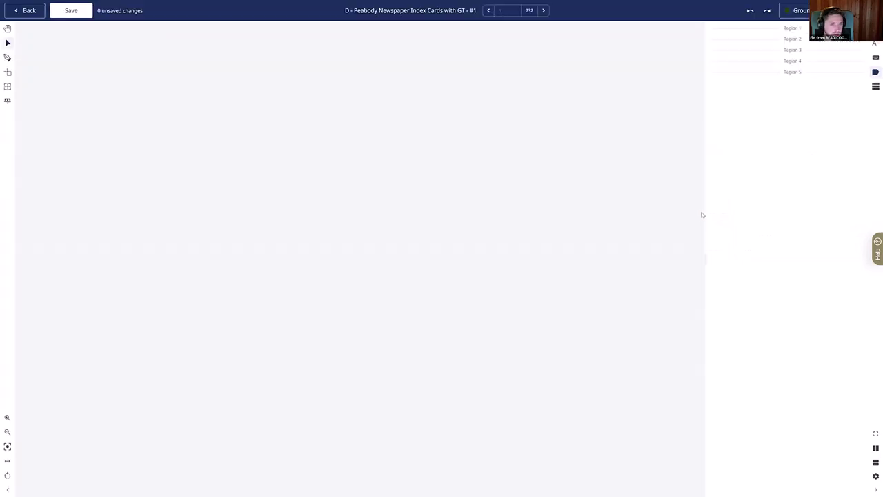
left_click(27, 11)
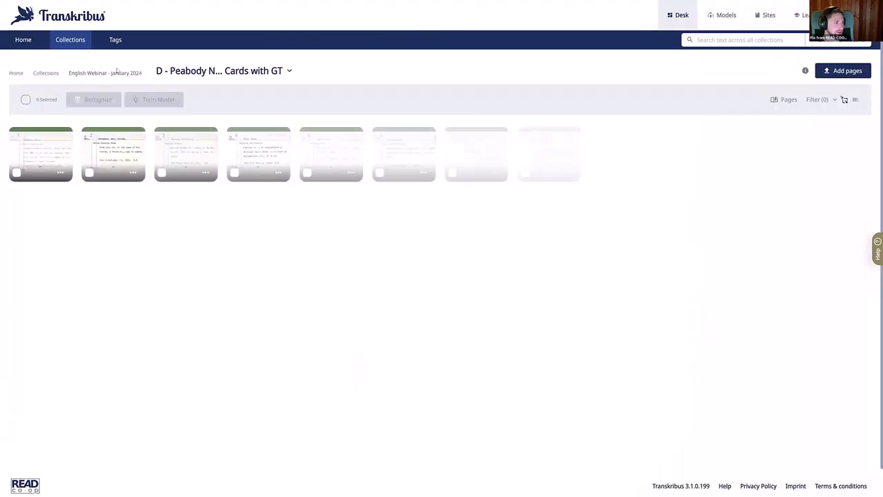
left_click(104, 73)
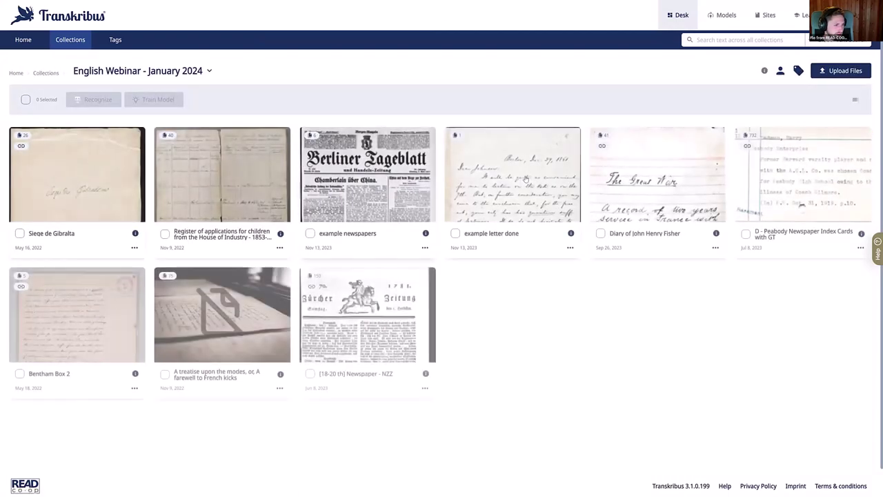
Step: Open the page of the "example letter done" document and widen the transcription area so each line fits beside the page image
left_click(518, 177)
left_click(37, 162)
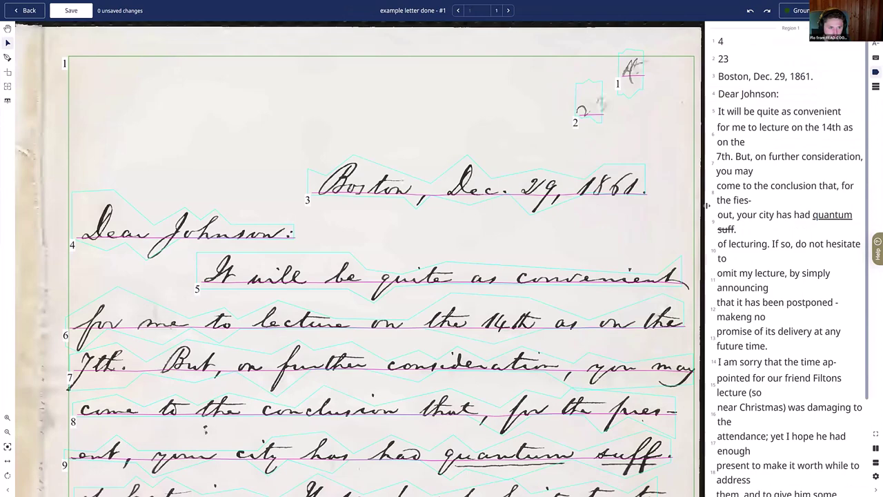
left_click_drag(707, 205, 515, 209)
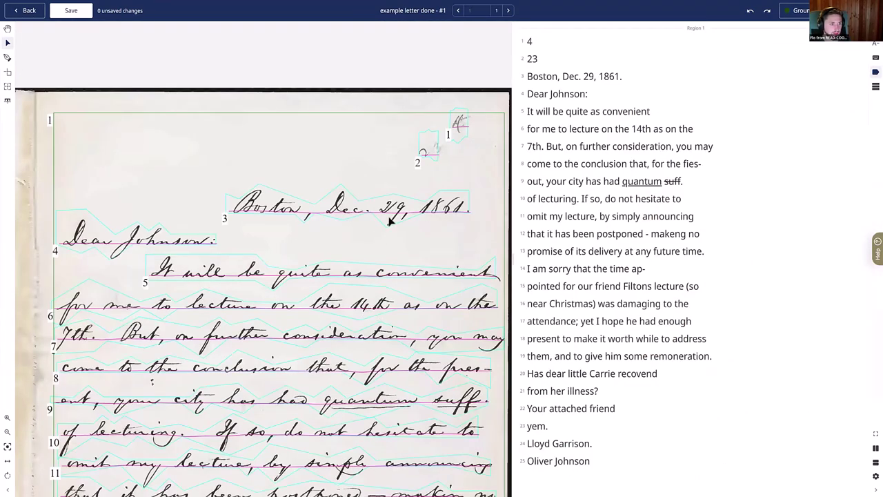
scroll(390, 222, "down", 4)
scroll(432, 237, "down", 3)
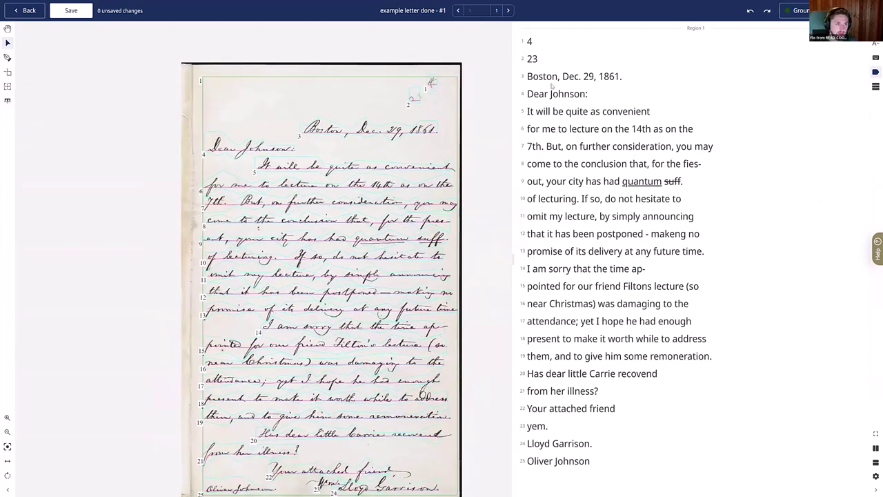
Step: Select "Boston" in the letter's date line and make the place tag visible in the collection's textual tag settings
left_click(531, 82)
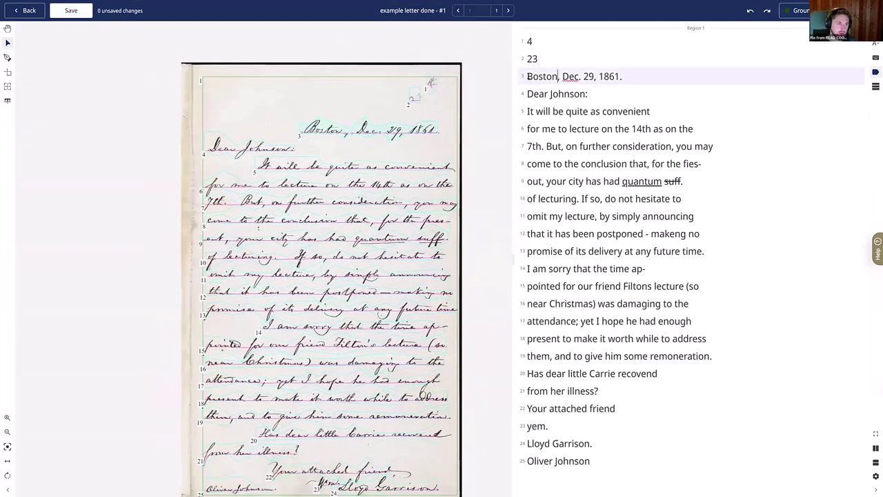
left_click_drag(527, 76, 558, 76)
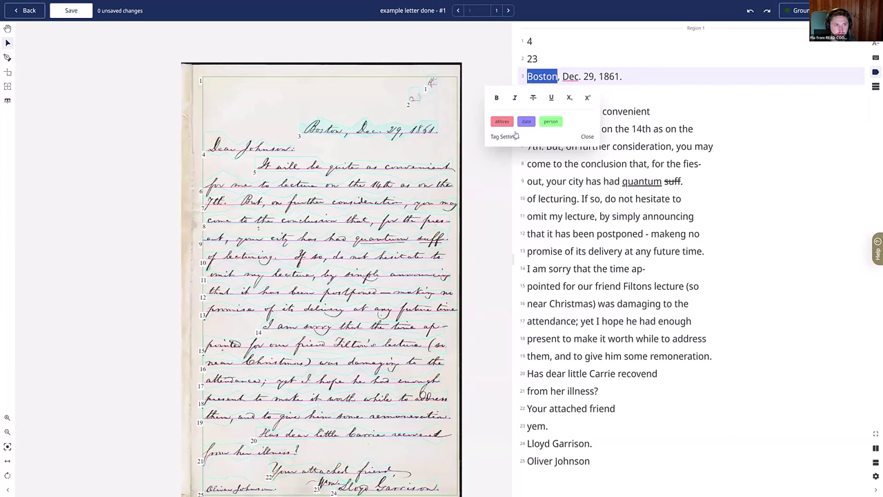
left_click(728, 136)
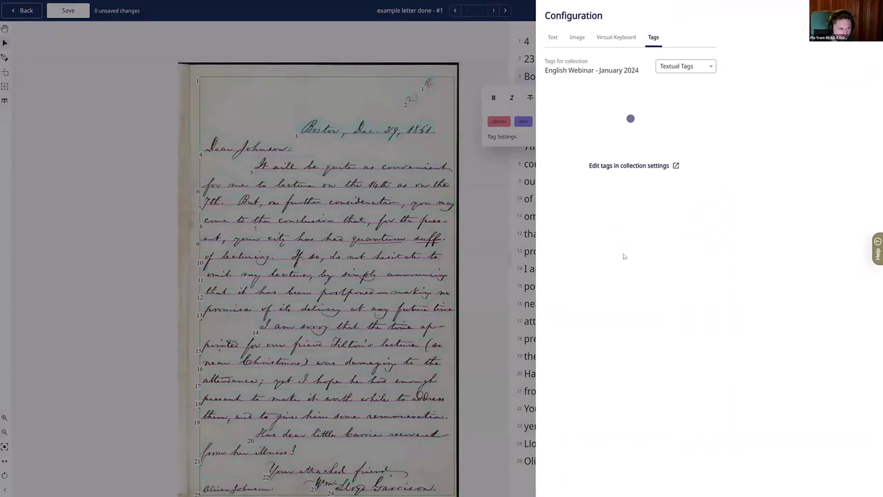
left_click(692, 446)
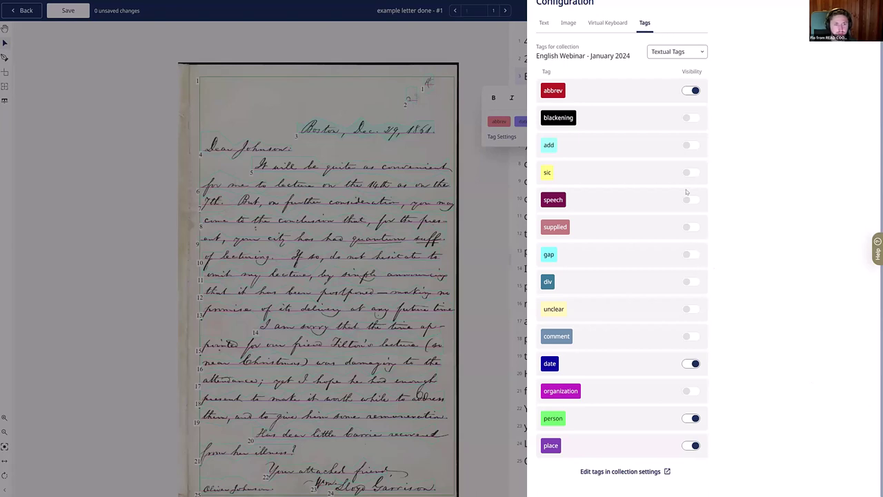
scroll(688, 192, "up", 1)
key("Escape")
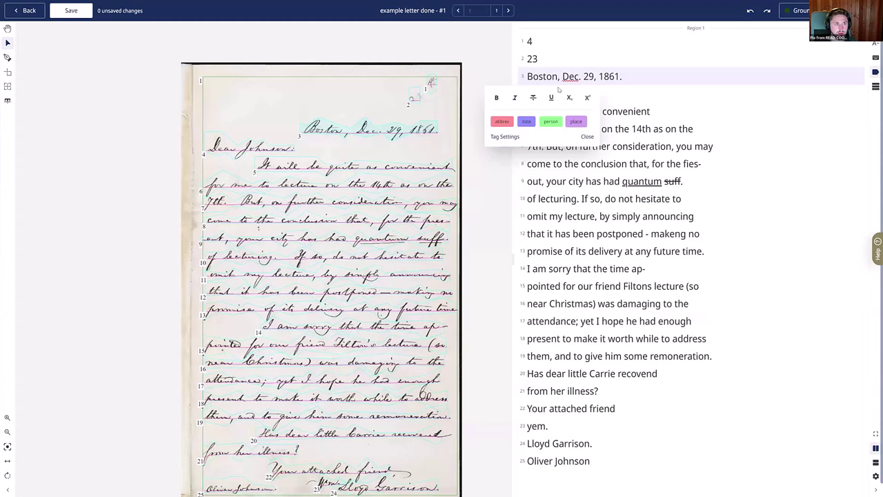
Step: Tag "Boston" in the date line as a place and link it to the Wikidata entry Boston - Q100
double_click(542, 76)
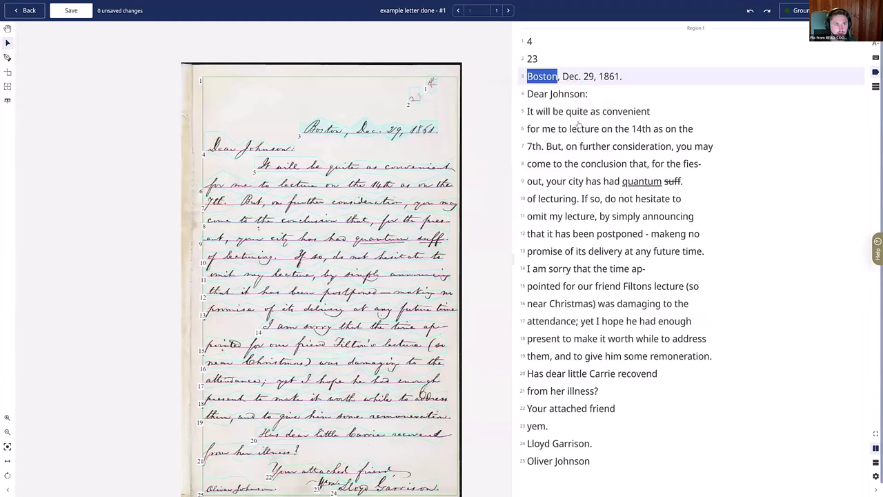
left_click(576, 121)
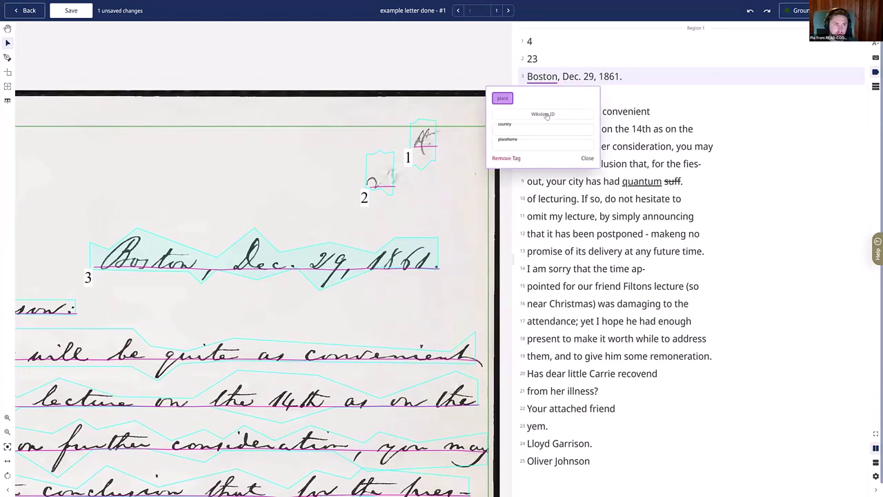
left_click(543, 114)
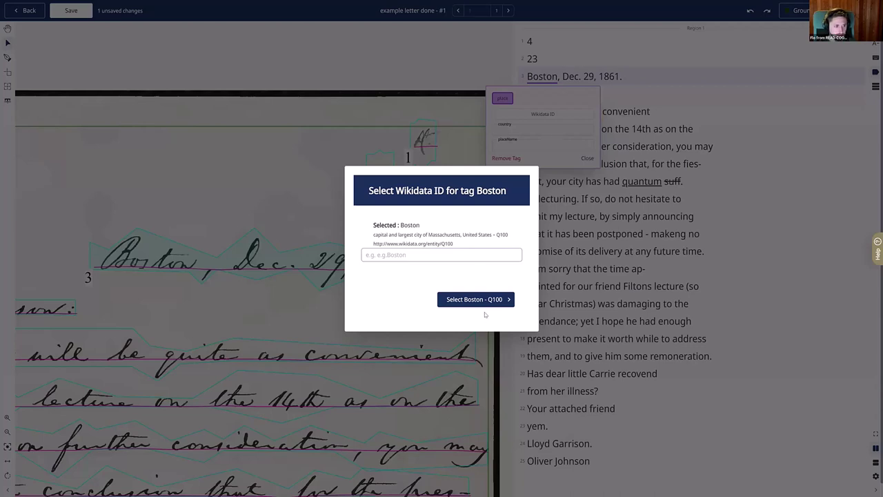
left_click(481, 302)
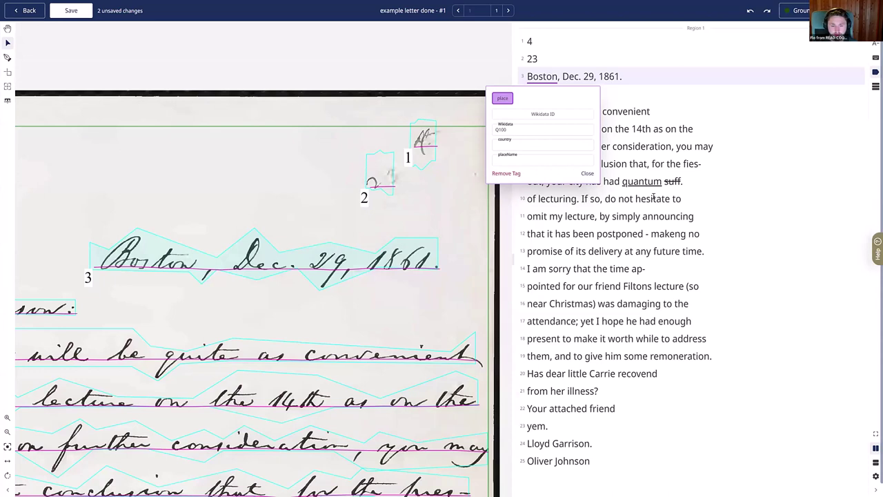
left_click(720, 156)
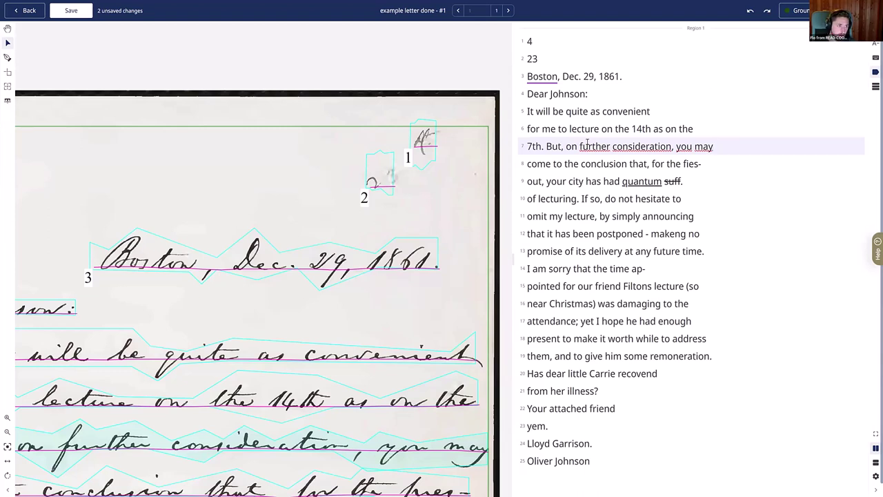
Step: Leave the page editor and open the export options for the single page of "example letter done"
left_click(27, 12)
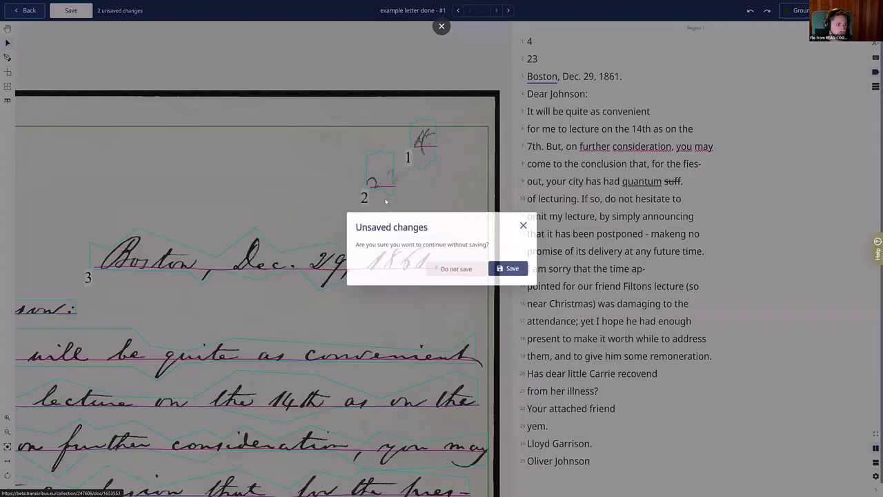
key("Return")
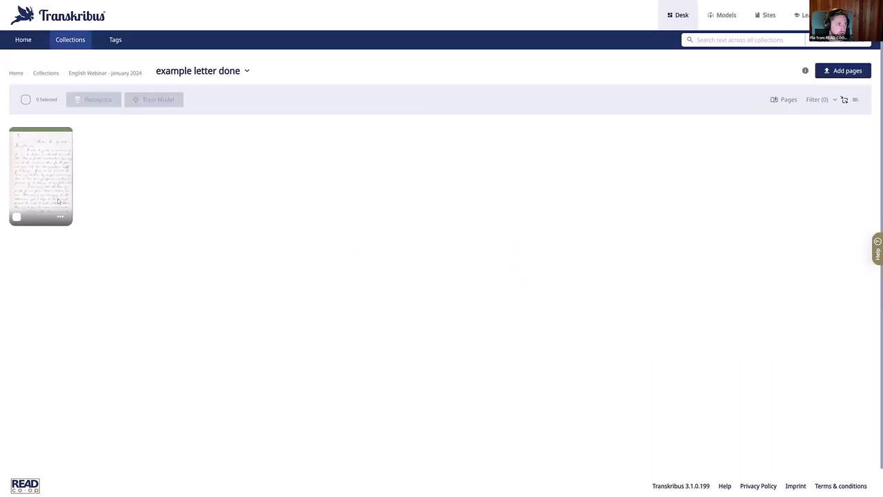
left_click(16, 217)
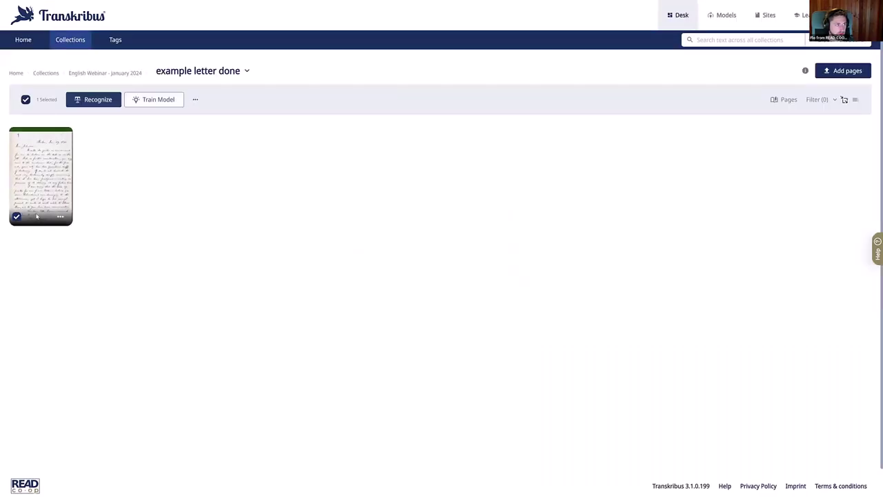
left_click(195, 100)
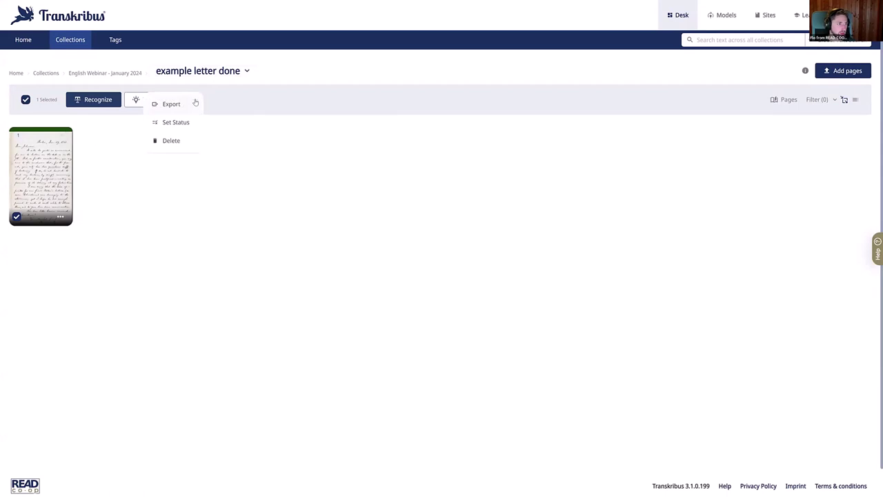
left_click(179, 106)
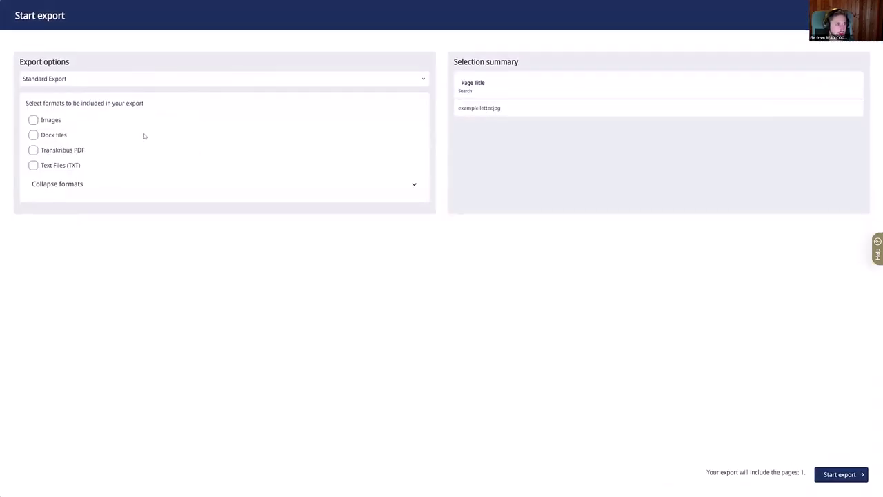
Step: Choose Standard Export and include only Alto XML among the export formats
left_click(104, 84)
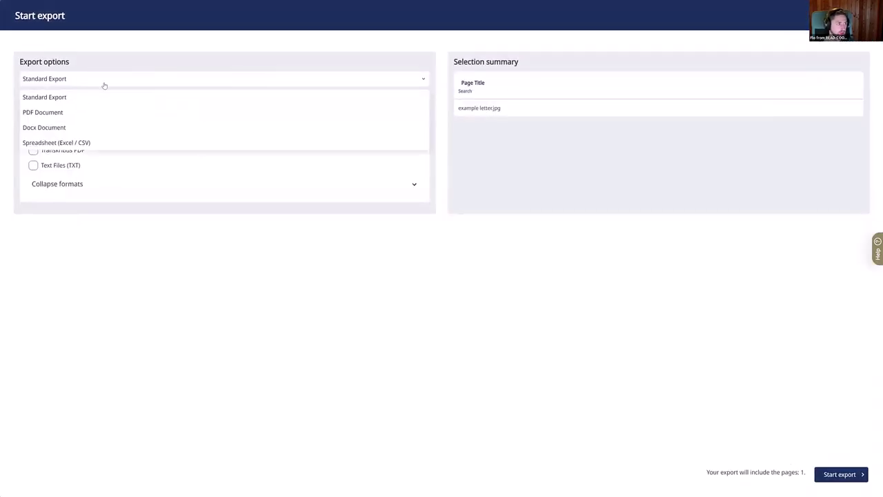
left_click(70, 98)
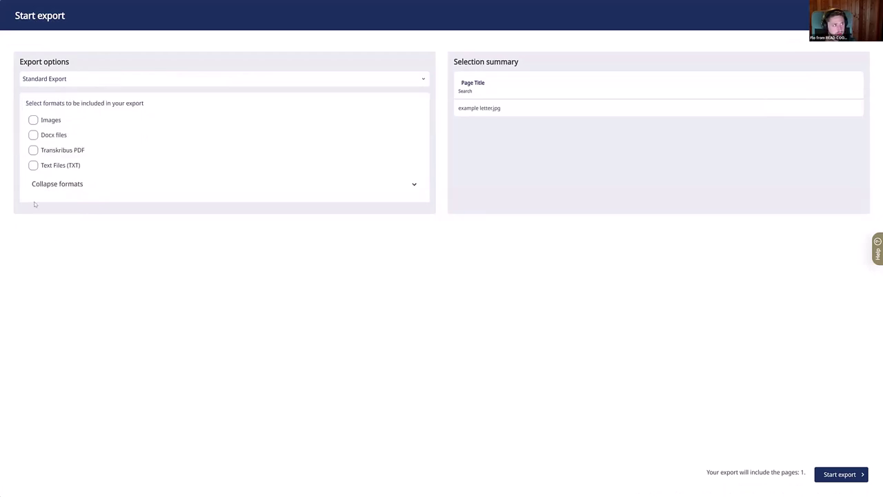
left_click(66, 185)
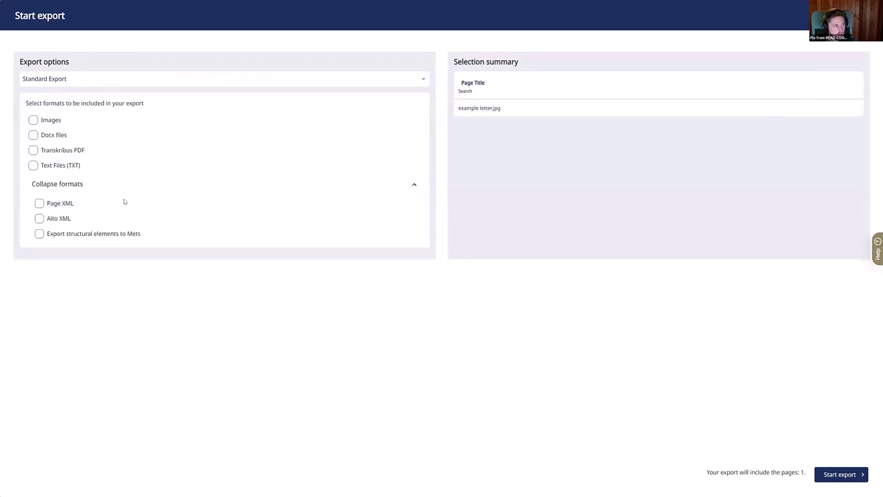
left_click(39, 203)
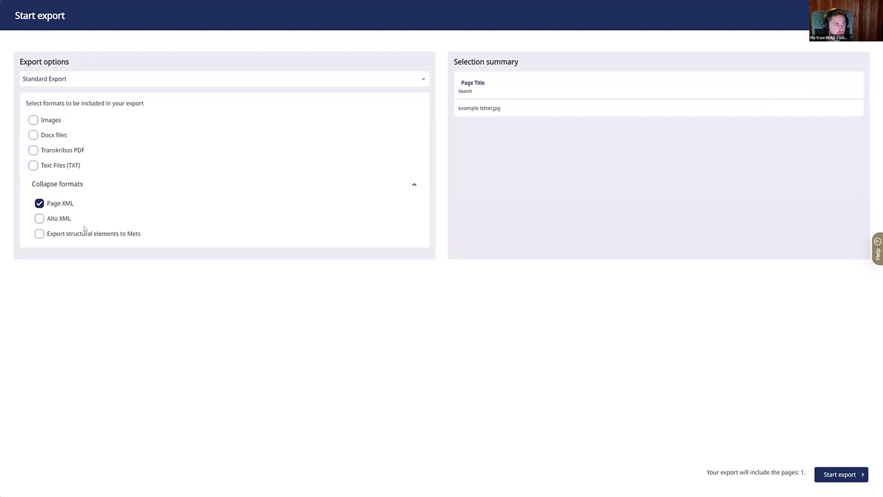
left_click(40, 219)
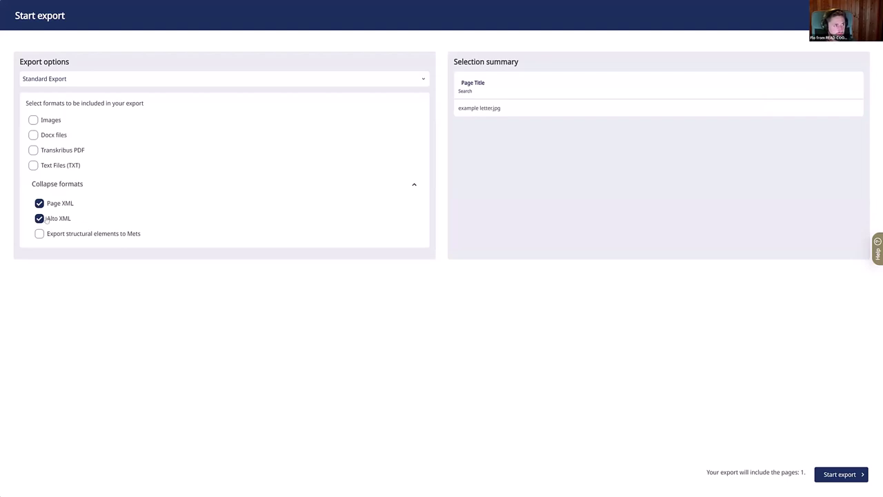
left_click(39, 203)
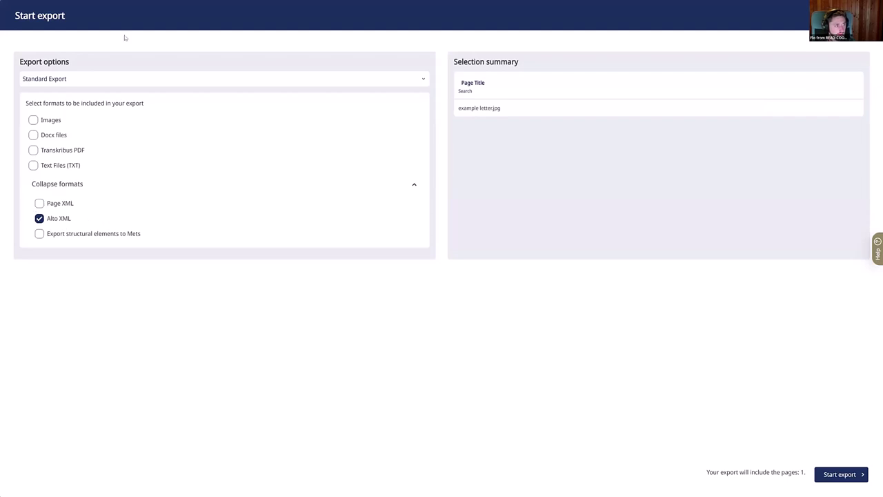
Step: Switch the export to Spreadsheet (Excel / CSV), look at its single-column option and leave without starting the export
left_click(96, 78)
left_click(86, 142)
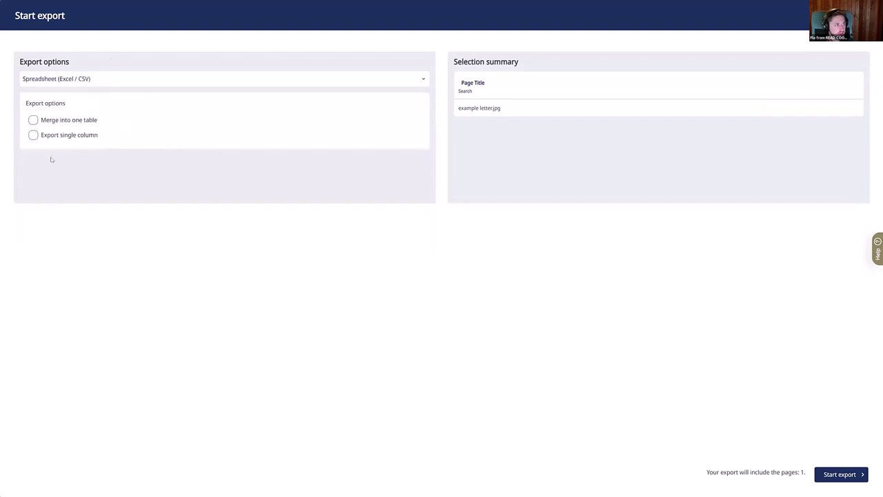
left_click(33, 135)
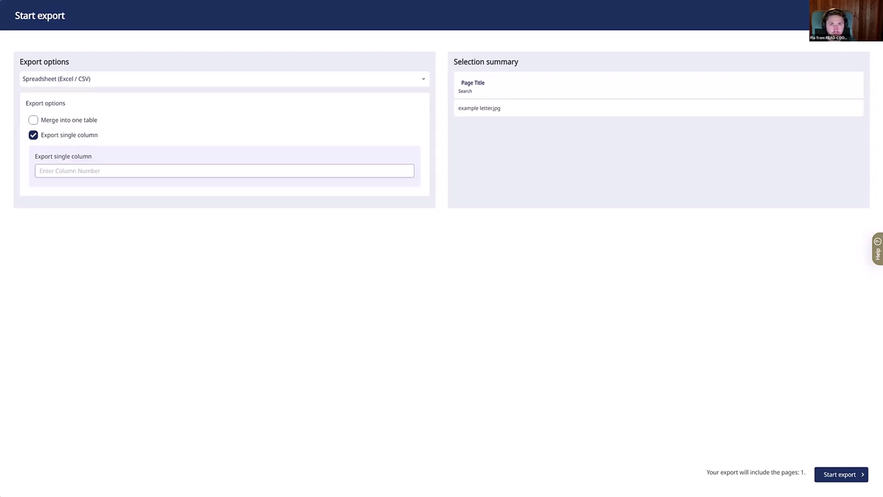
key("Escape")
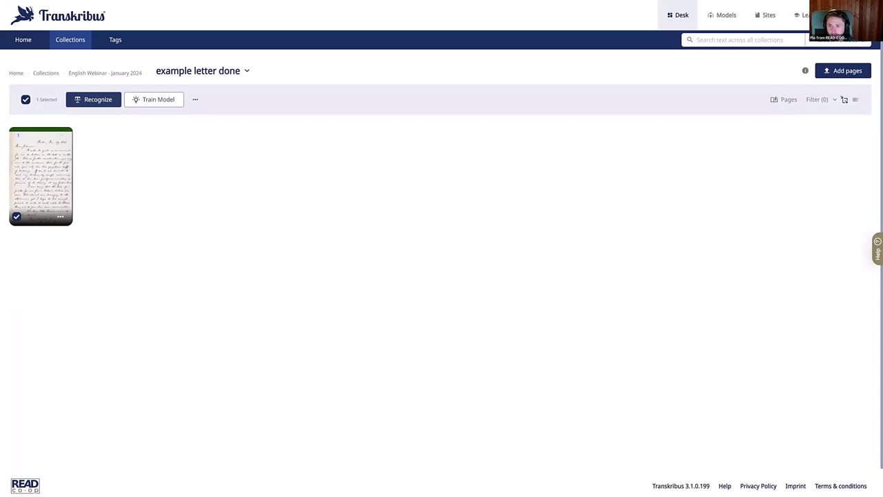
Step: Go to the English Webinar - January 2024 collection and review its users and their roles in the User Manager
left_click(17, 74)
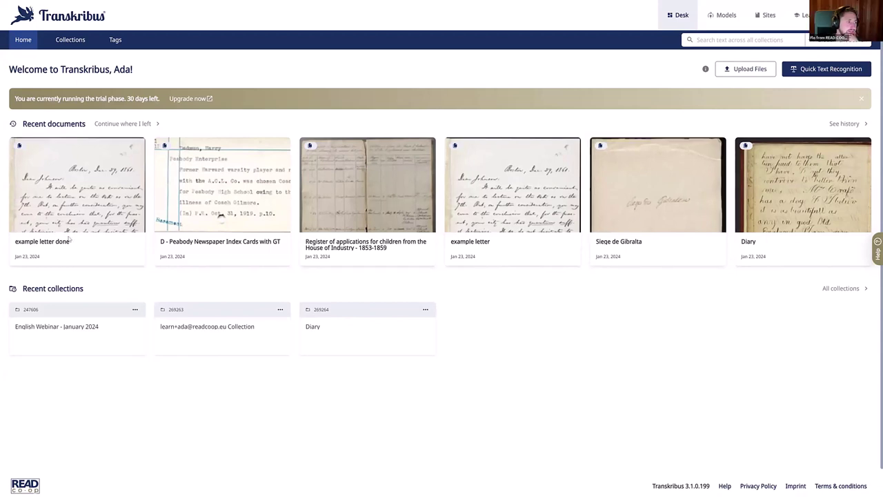
left_click(72, 218)
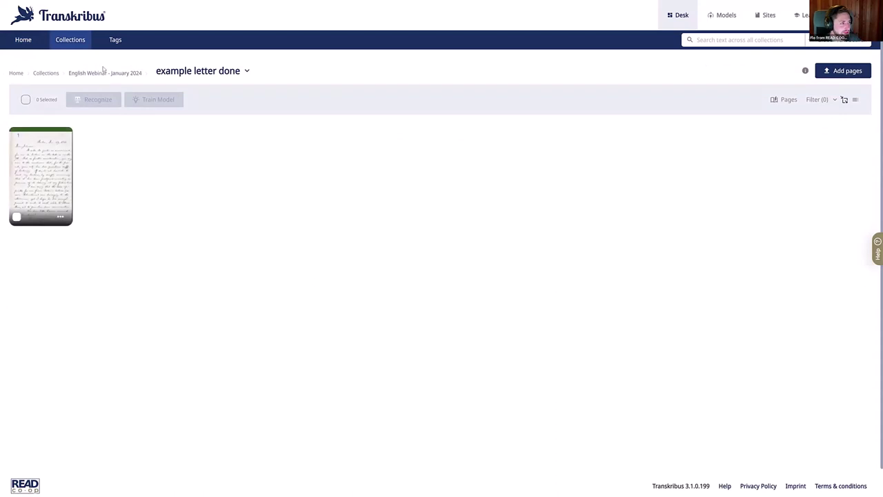
left_click(102, 73)
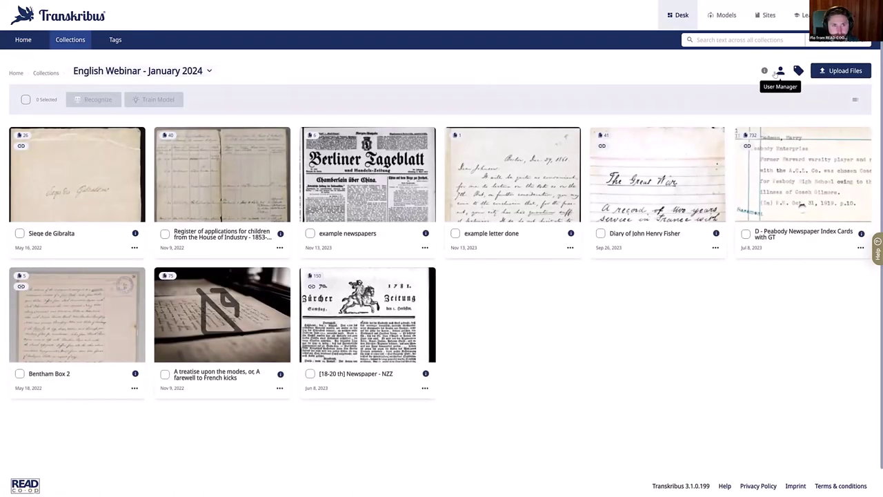
left_click(780, 71)
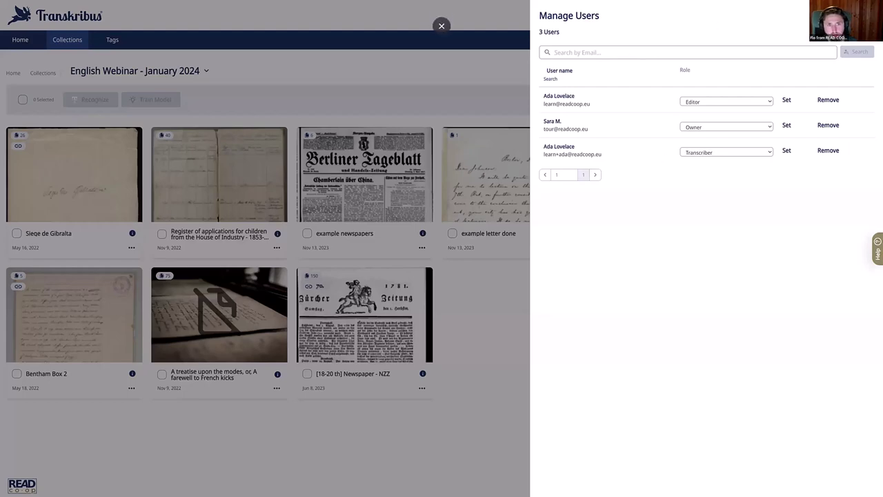
left_click(494, 275)
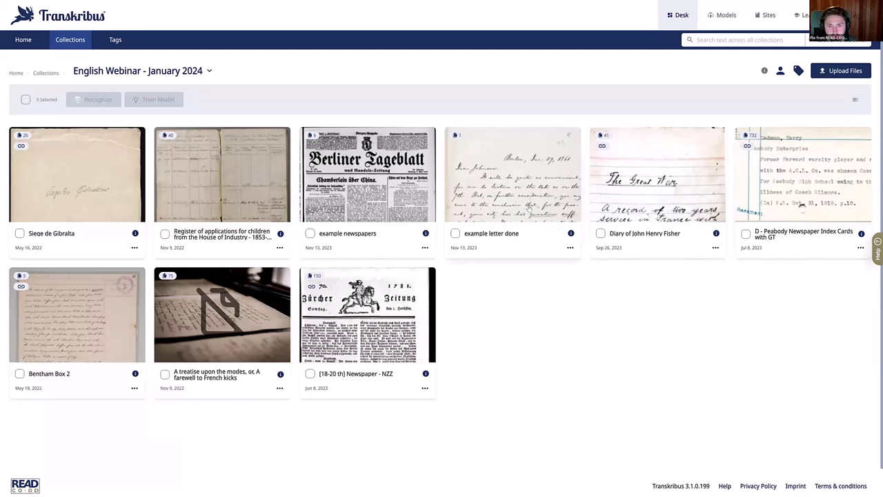
Step: View the text recognition setup for "example letter done" from the collection, leave it without starting and deselect the document
left_click(455, 233)
left_click(110, 101)
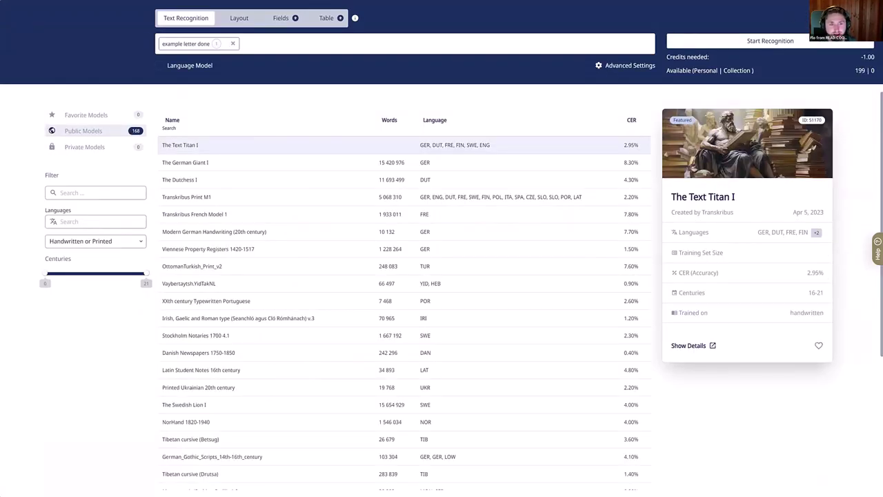
key("Escape")
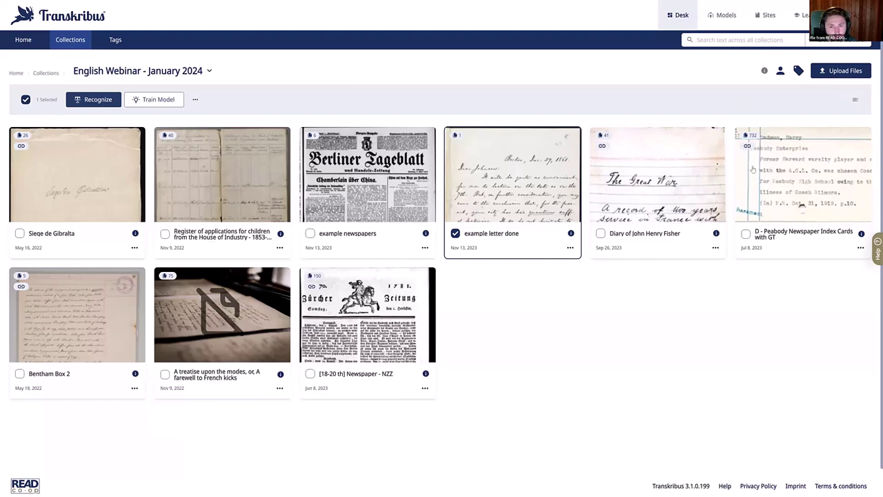
left_click(455, 234)
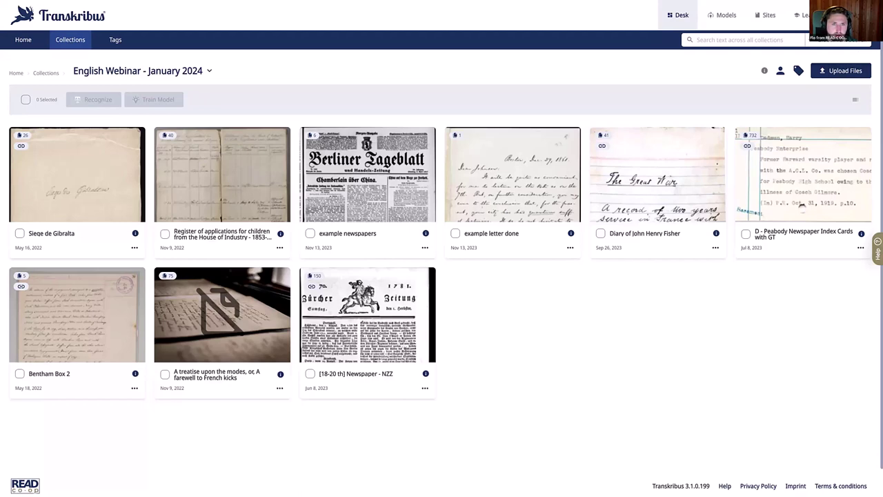
Step: Open the account's usage overview and look at the management option for the current plan
left_click(856, 15)
left_click(826, 66)
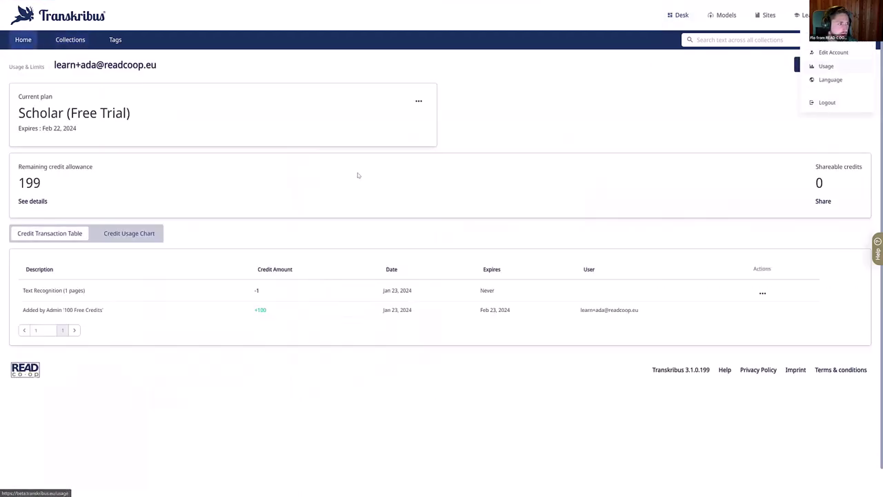
left_click(418, 102)
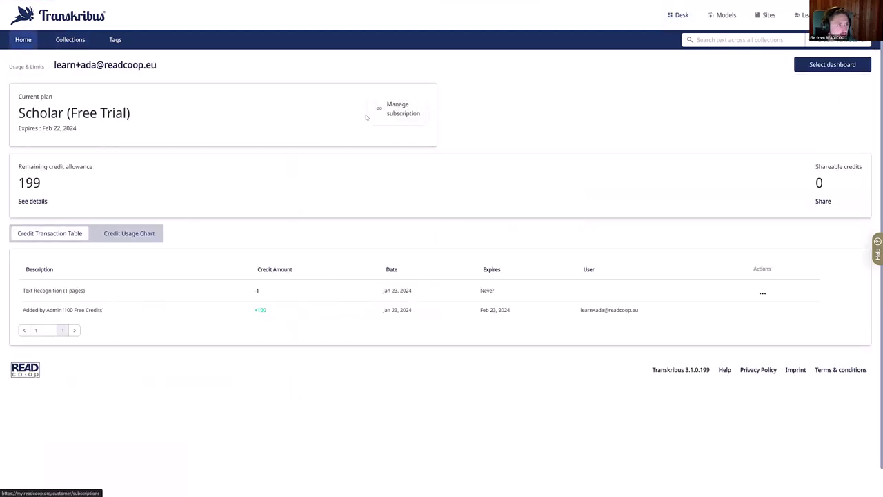
left_click(601, 123)
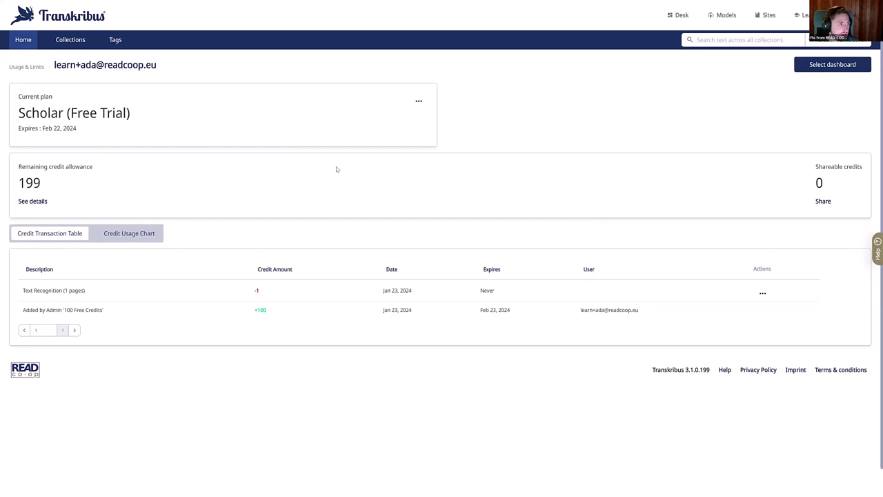
Step: Open "example letter done" from the home page, check the personal and collection credits available for recognizing its page, and leave the recognition setup
left_click(23, 41)
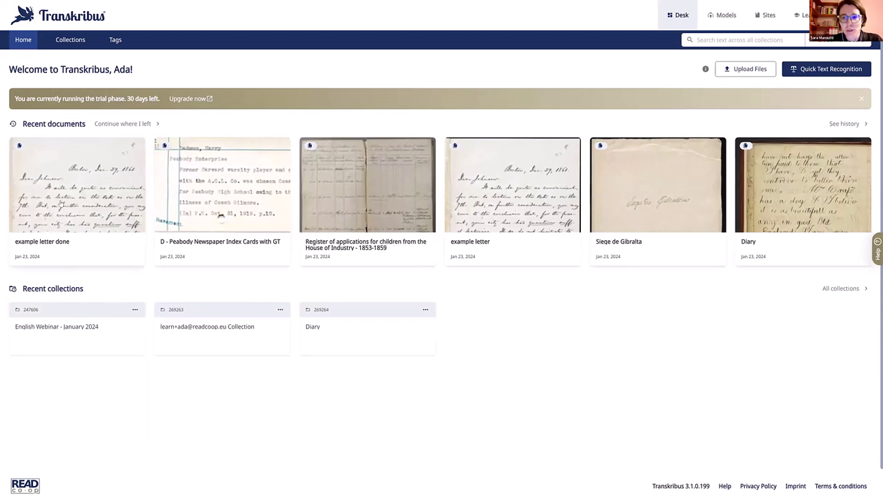
left_click(63, 194)
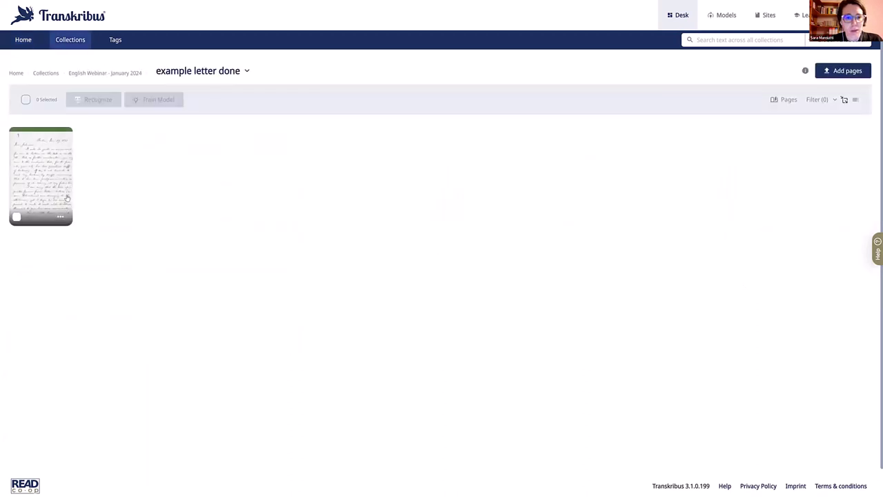
left_click(26, 100)
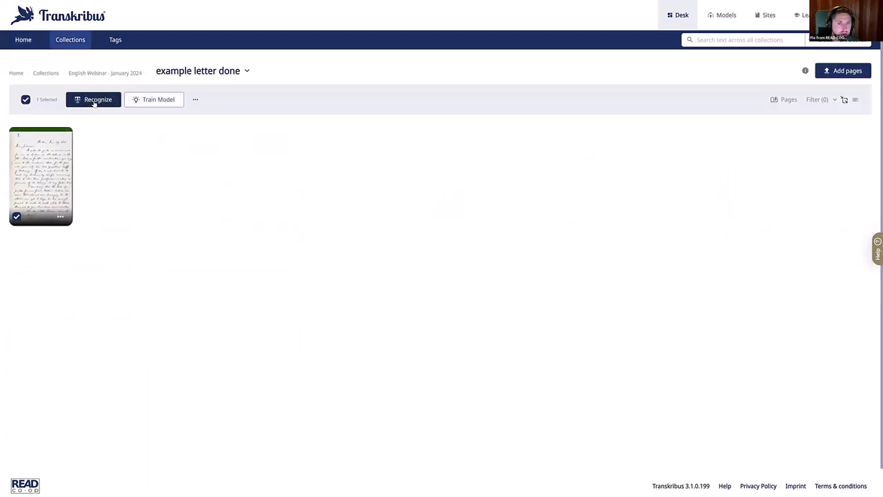
left_click(95, 101)
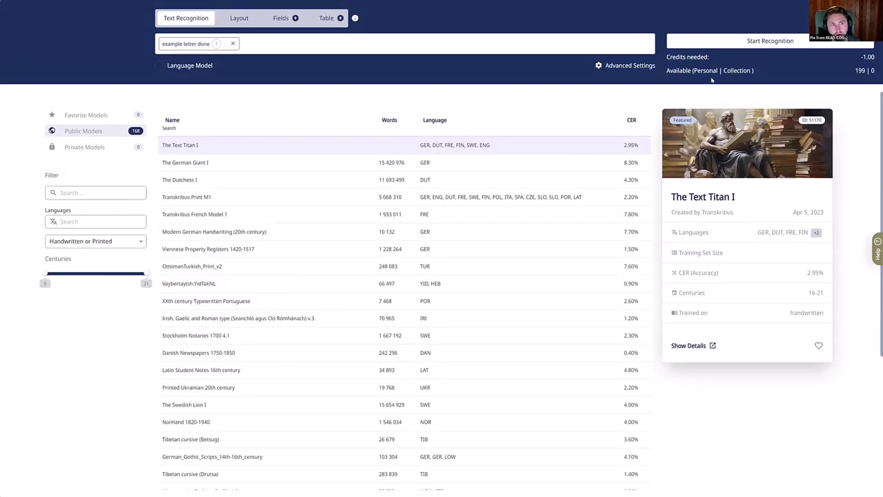
left_click_drag(875, 70, 711, 70)
left_click(859, 73)
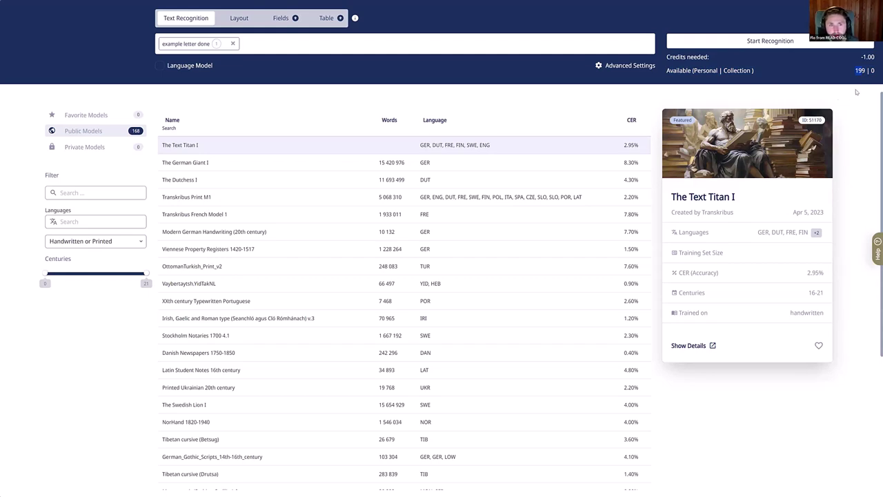
left_click(842, 94)
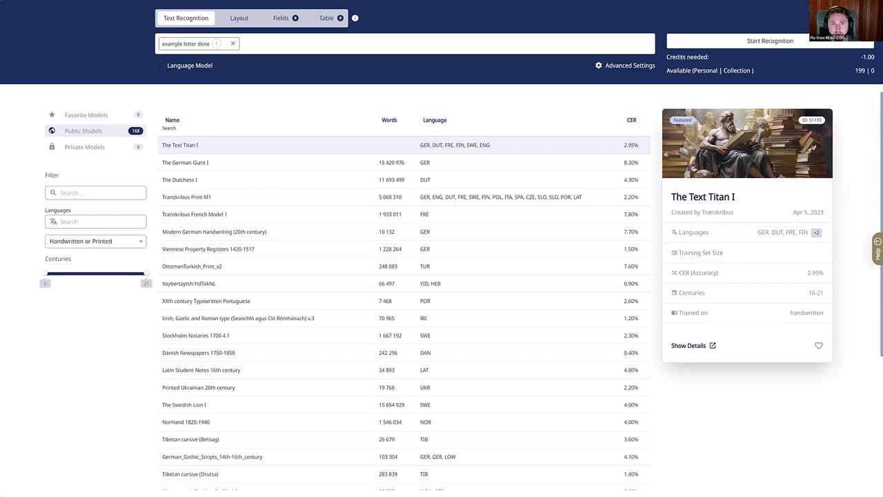
key("Escape")
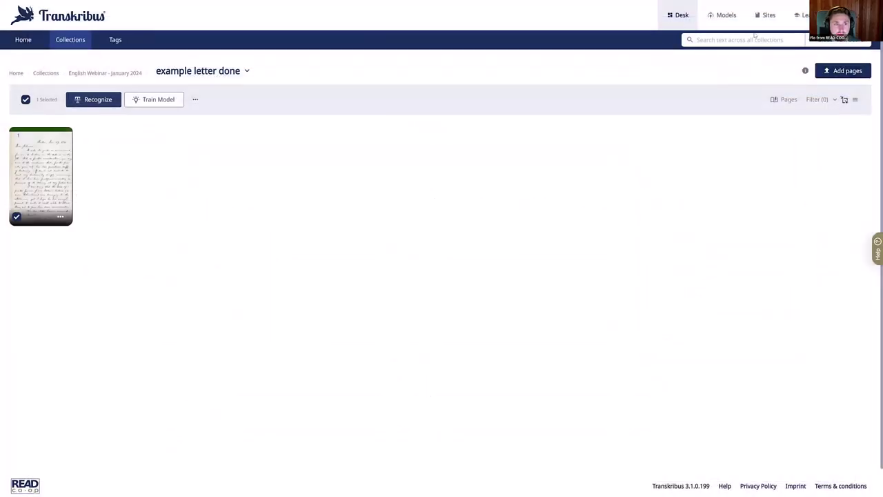
Step: Open the AI training dashboard and review the types of new model that can be trained
left_click(730, 24)
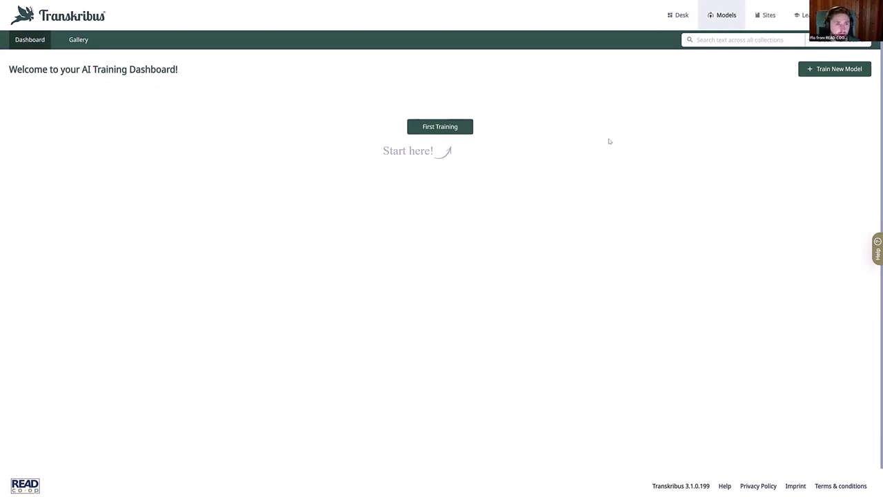
left_click(807, 71)
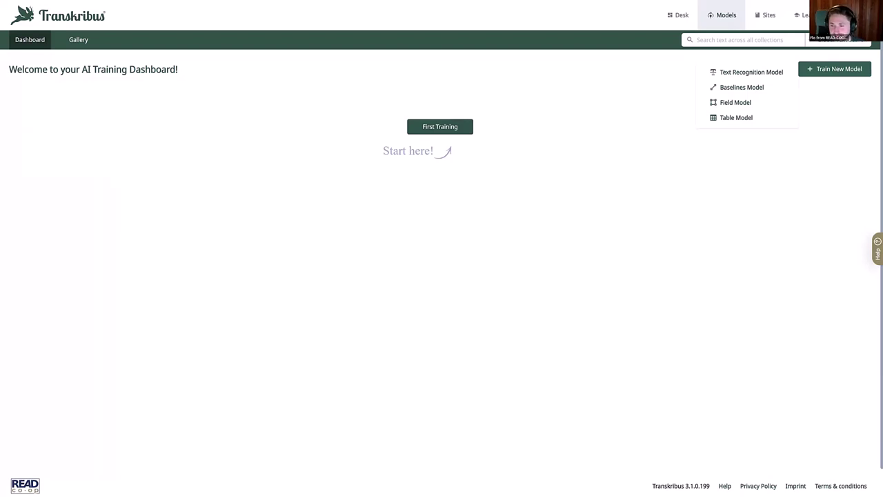
key("Escape")
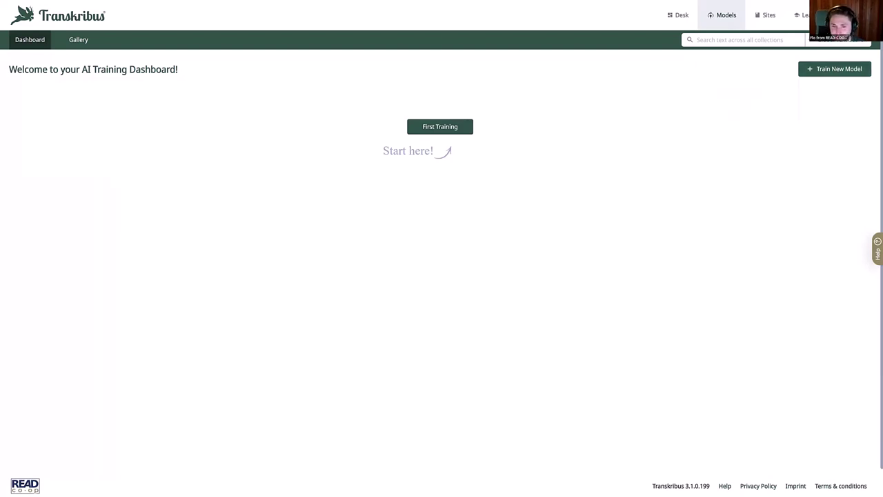